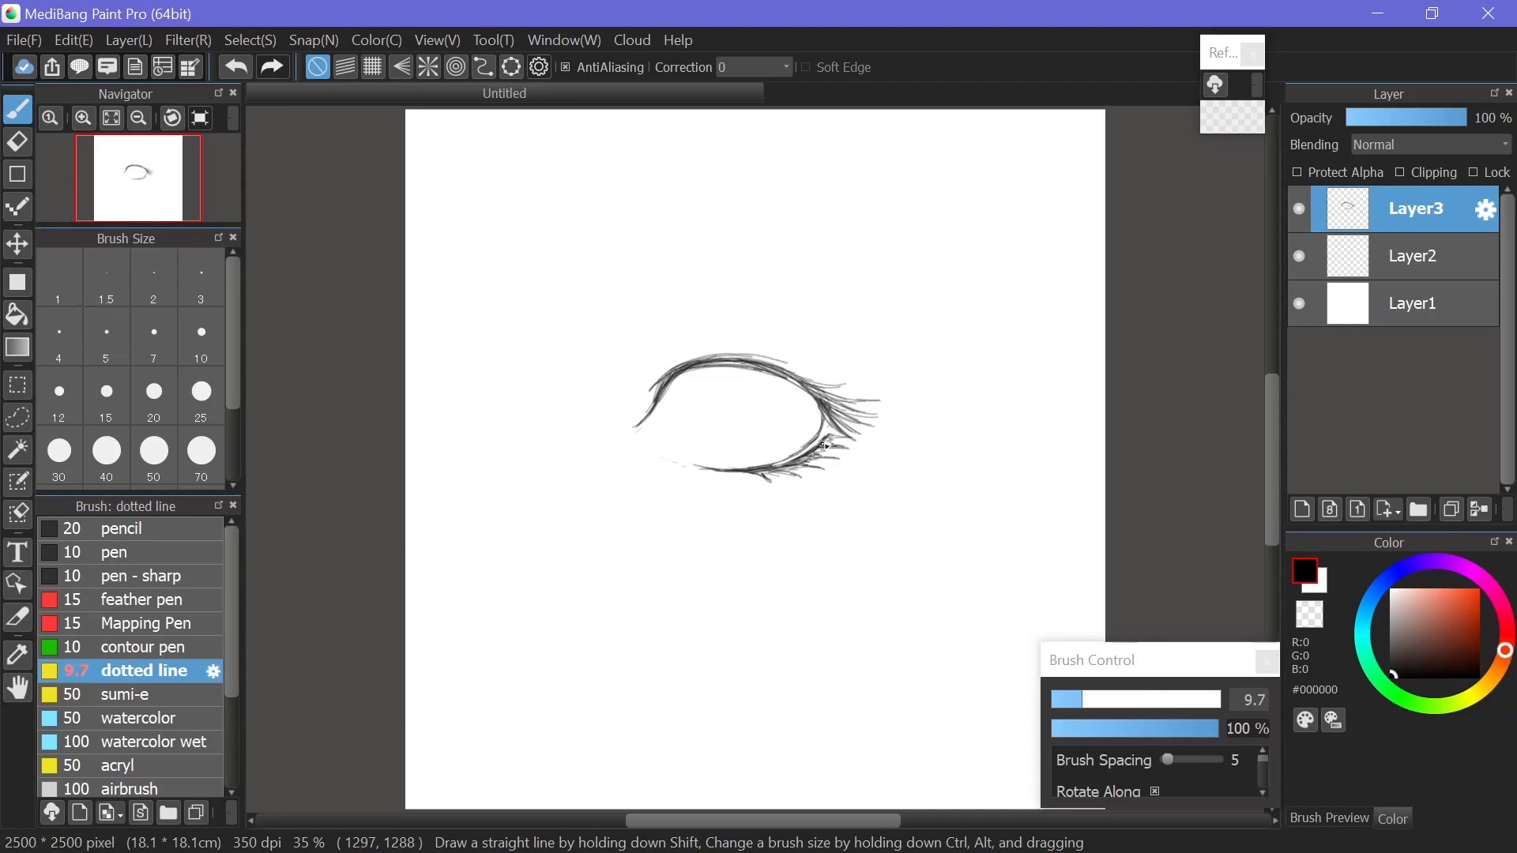
- Sketch the iris outline and an oval pupil inside the eye on Layer3 with the dotted line brush at size 9.7
{"action": "mouse_move", "coordinate": [847, 403]}
{"action": "left_mouse_down"}
{"action": "mouse_move", "coordinate": [774, 371]}
{"action": "mouse_move", "coordinate": [768, 438]}
{"action": "left_mouse_up"}
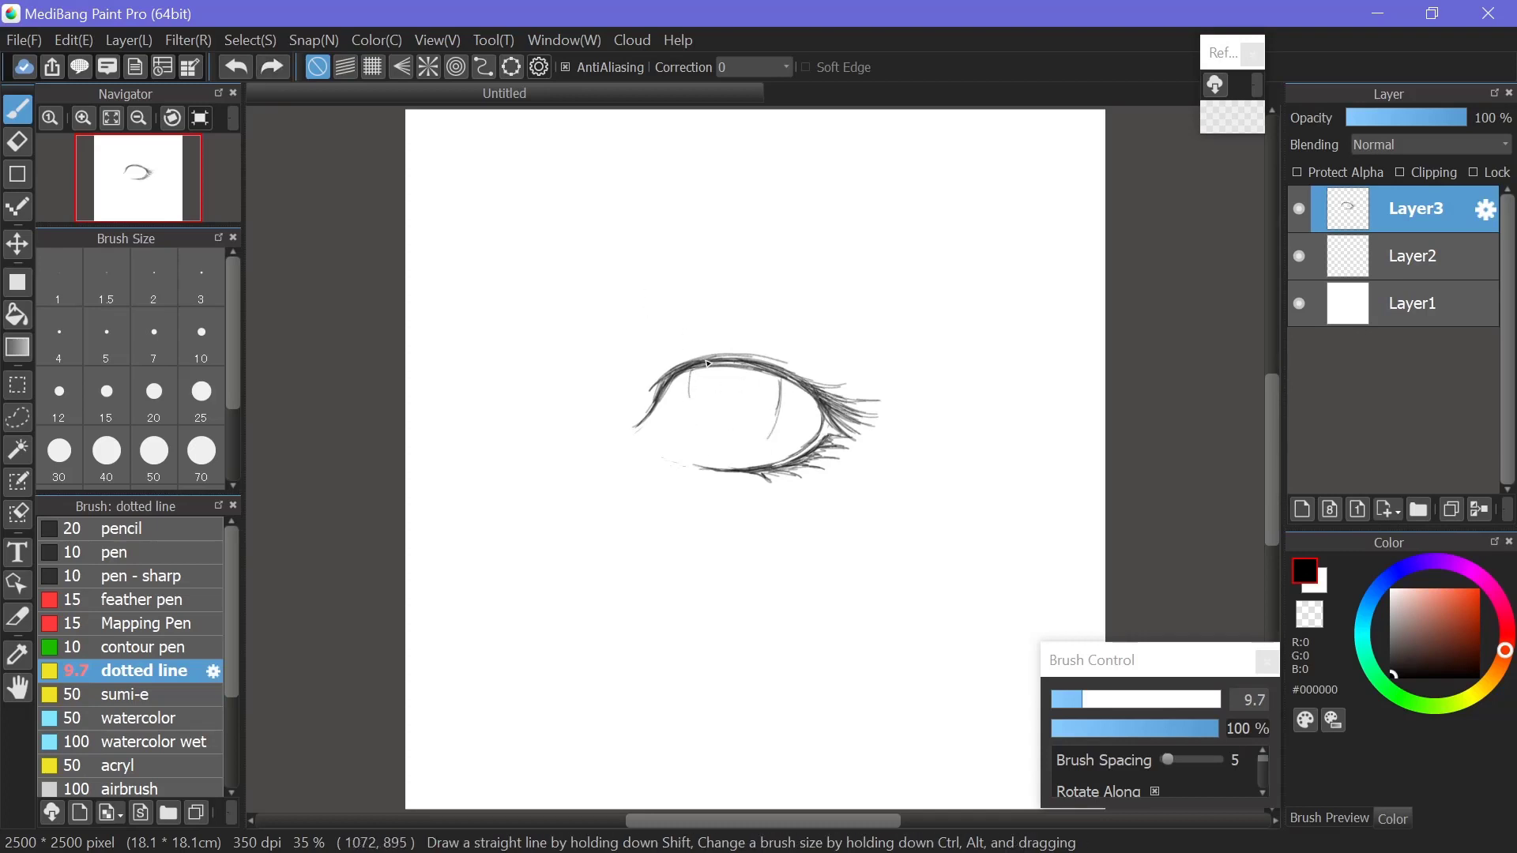
{"action": "mouse_move", "coordinate": [694, 372]}
{"action": "left_mouse_down"}
{"action": "mouse_move", "coordinate": [707, 443]}
{"action": "mouse_move", "coordinate": [740, 466]}
{"action": "left_mouse_up"}
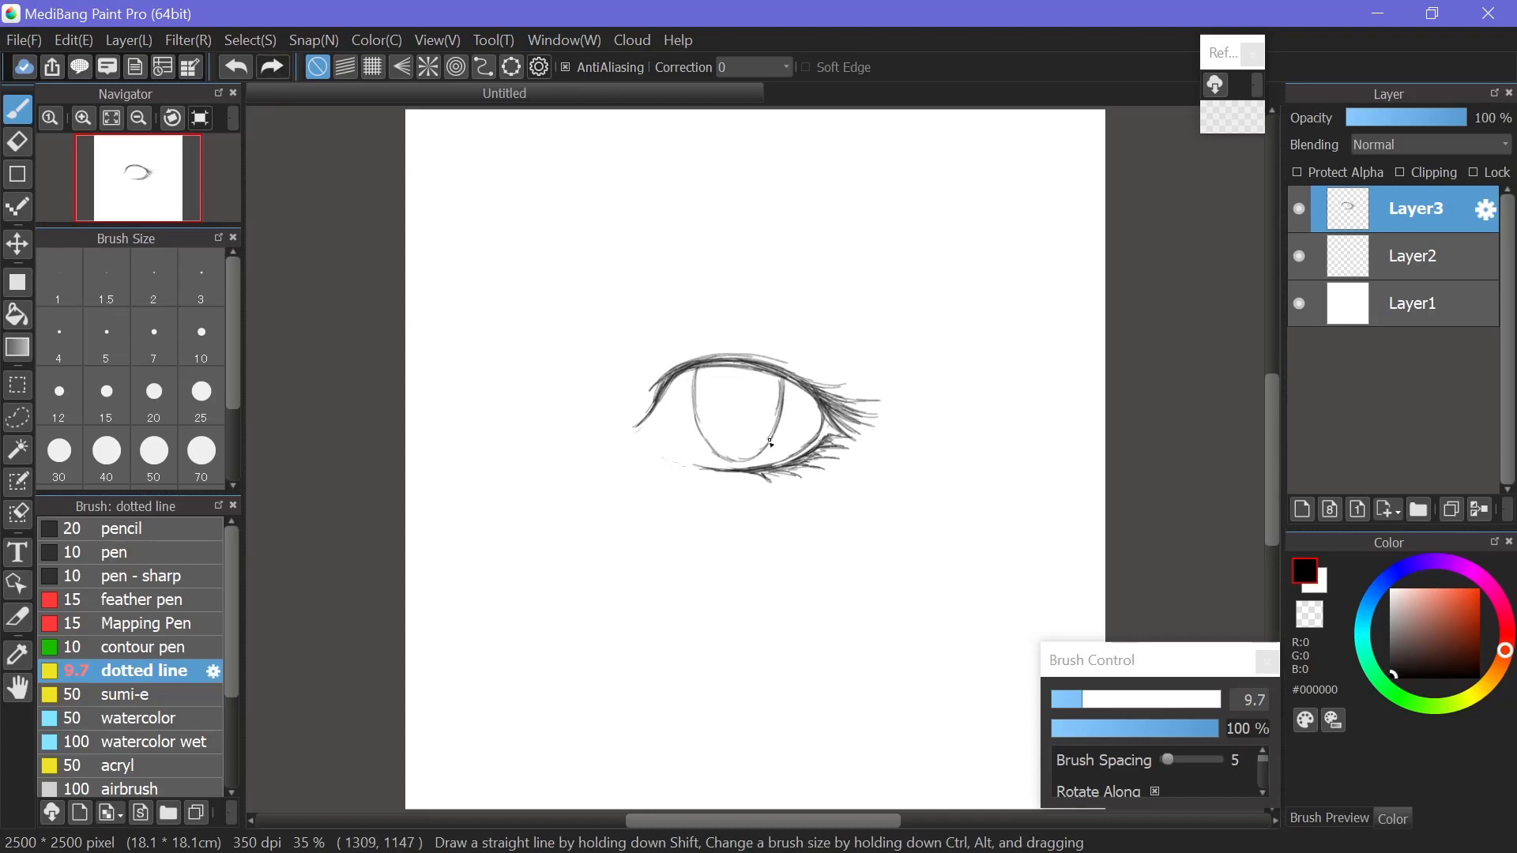
{"action": "left_click_drag", "start_coordinate": [782, 387], "coordinate": [760, 459]}
{"action": "mouse_move", "coordinate": [700, 365]}
{"action": "left_mouse_down"}
{"action": "mouse_move", "coordinate": [742, 395]}
{"action": "mouse_move", "coordinate": [743, 379]}
{"action": "mouse_move", "coordinate": [725, 398]}
{"action": "mouse_move", "coordinate": [747, 417]}
{"action": "mouse_move", "coordinate": [752, 387]}
{"action": "left_mouse_up"}
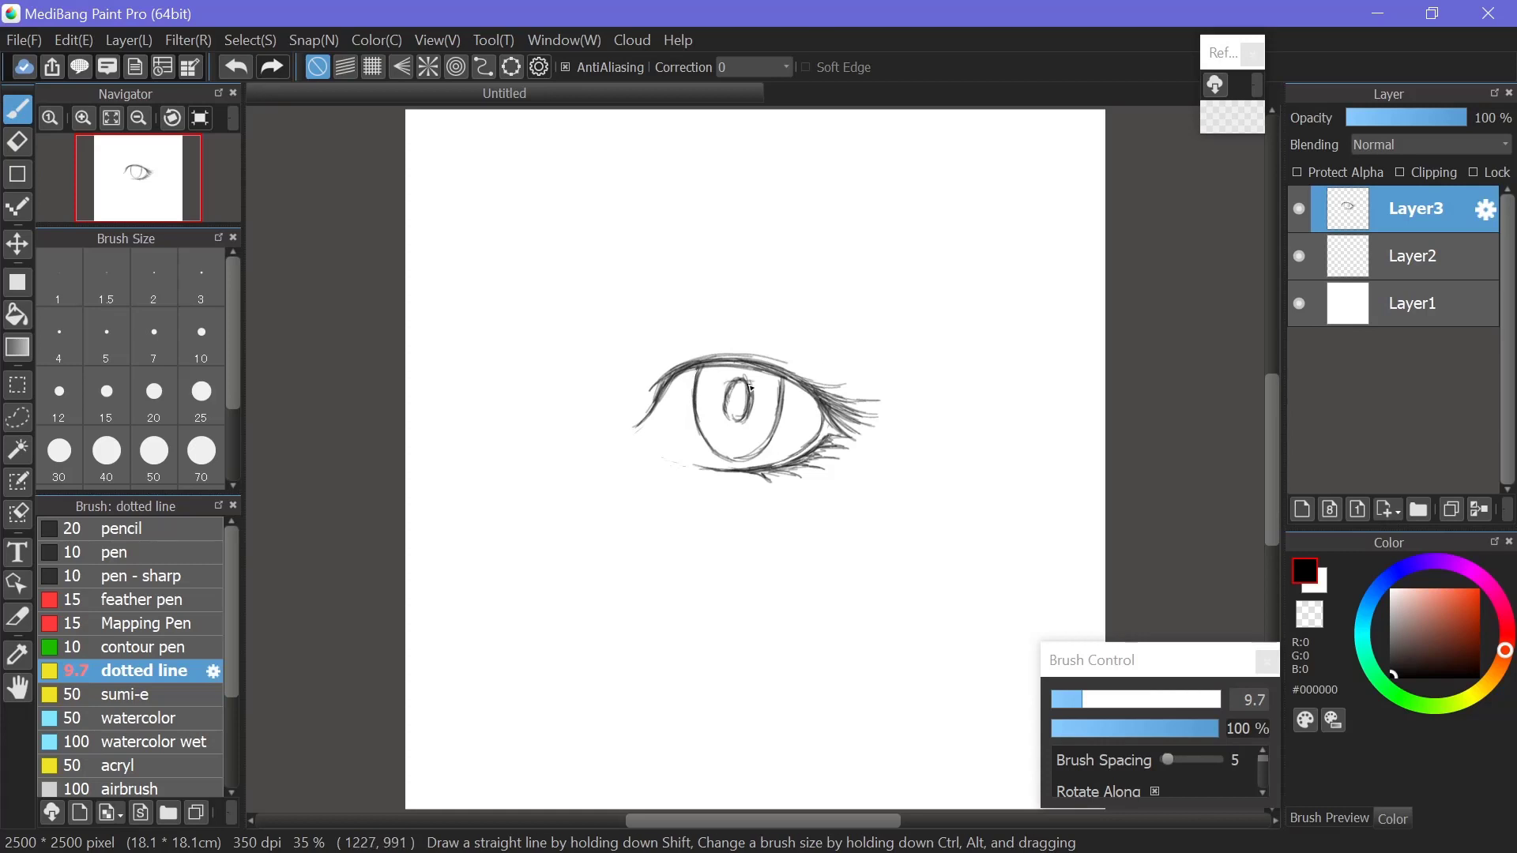
- Sketch the lid's shadow line across the upper eyeball and curved detail lines inside the iris around the pupil
{"action": "left_click_drag", "start_coordinate": [662, 395], "coordinate": [731, 379]}
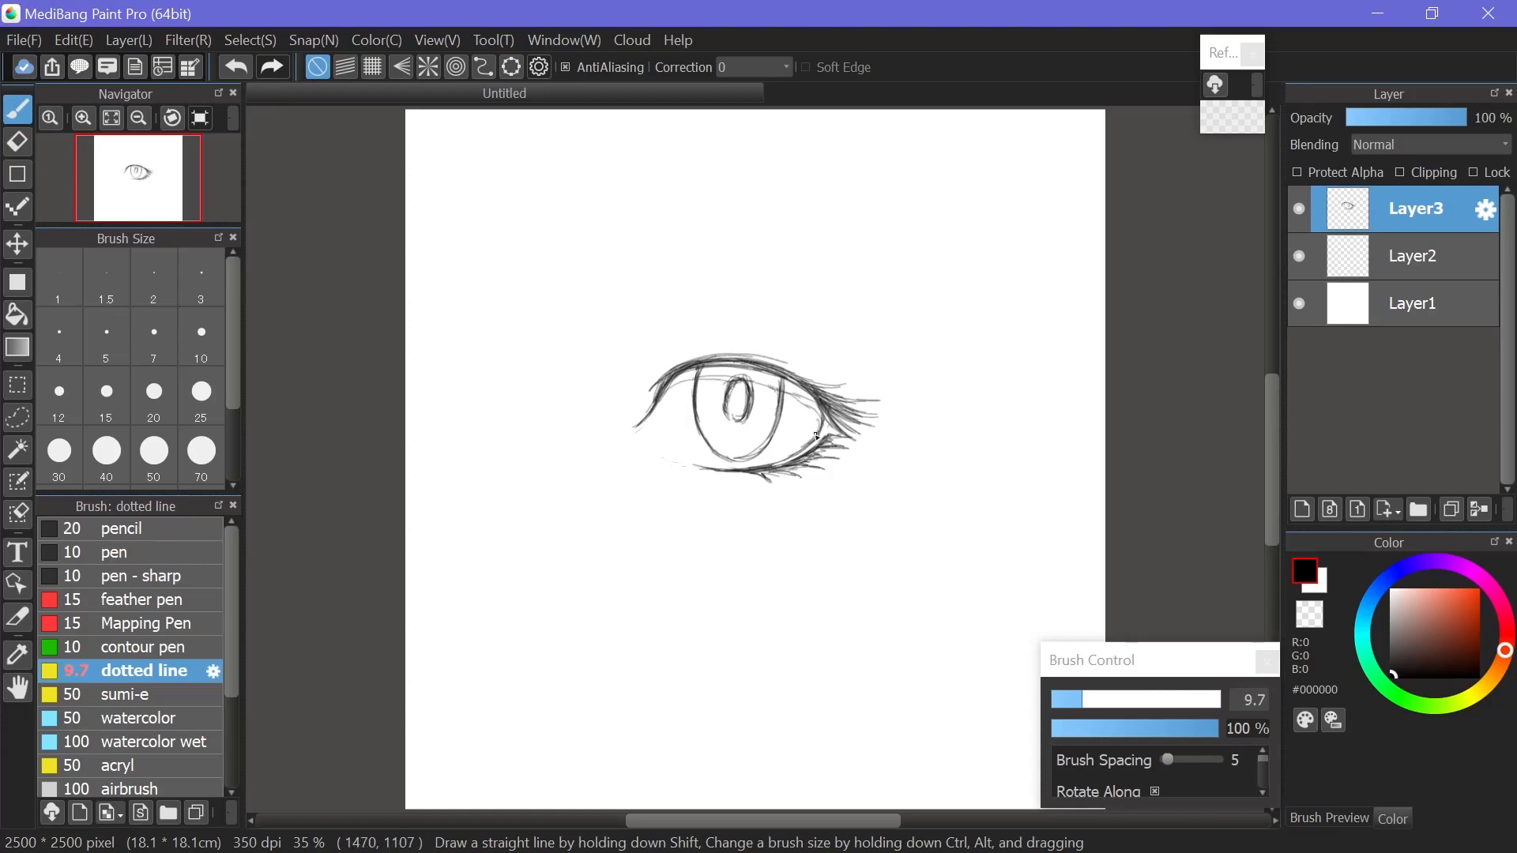
{"action": "key", "text": "e"}
{"action": "key", "text": "b"}
{"action": "mouse_move", "coordinate": [763, 450]}
{"action": "left_mouse_down"}
{"action": "mouse_move", "coordinate": [772, 426]}
{"action": "mouse_move", "coordinate": [762, 449]}
{"action": "left_mouse_up"}
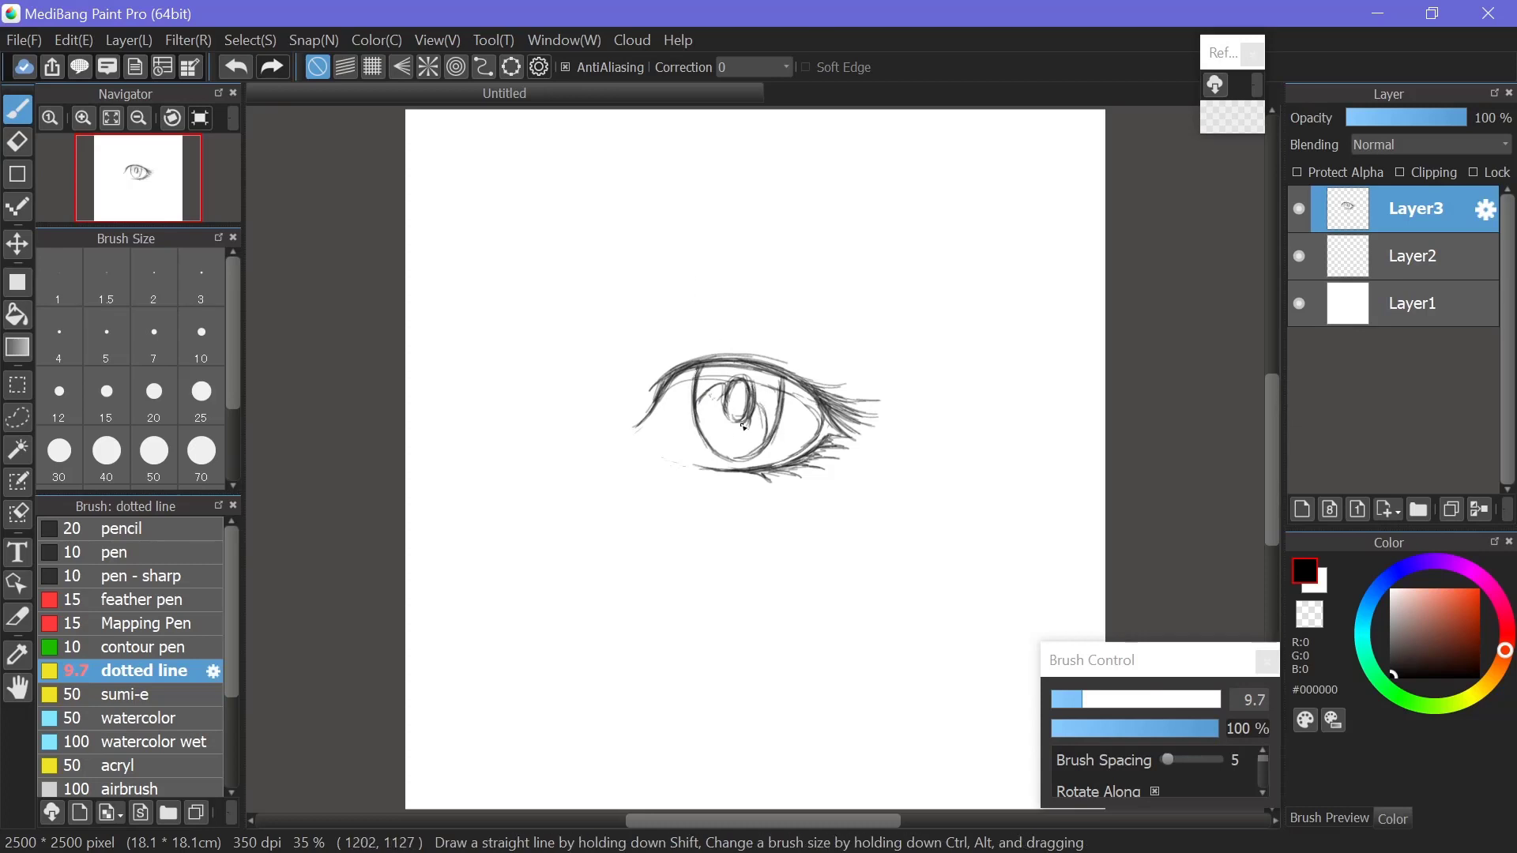
- Sketch the eyelid crease as a long curve above the upper lash line, from the inner to the outer corner
{"action": "left_click_drag", "start_coordinate": [719, 341], "coordinate": [788, 343]}
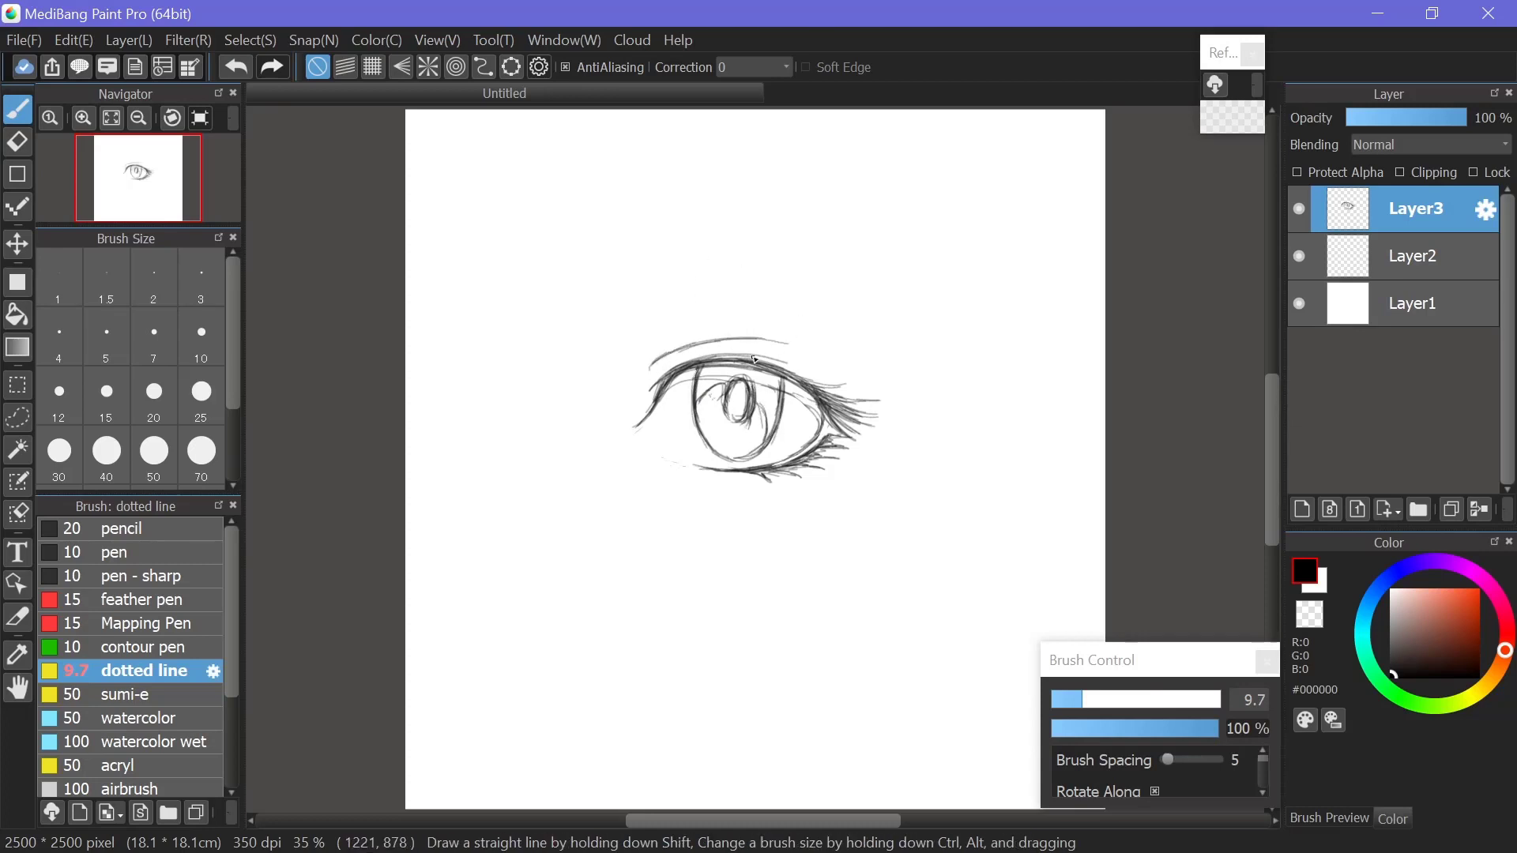
{"action": "mouse_move", "coordinate": [651, 351]}
{"action": "left_mouse_down"}
{"action": "mouse_move", "coordinate": [747, 339]}
{"action": "mouse_move", "coordinate": [846, 377]}
{"action": "left_mouse_up"}
{"action": "key", "text": "e"}
{"action": "key", "text": "b"}
{"action": "key", "text": "e"}
{"action": "key", "text": "b"}
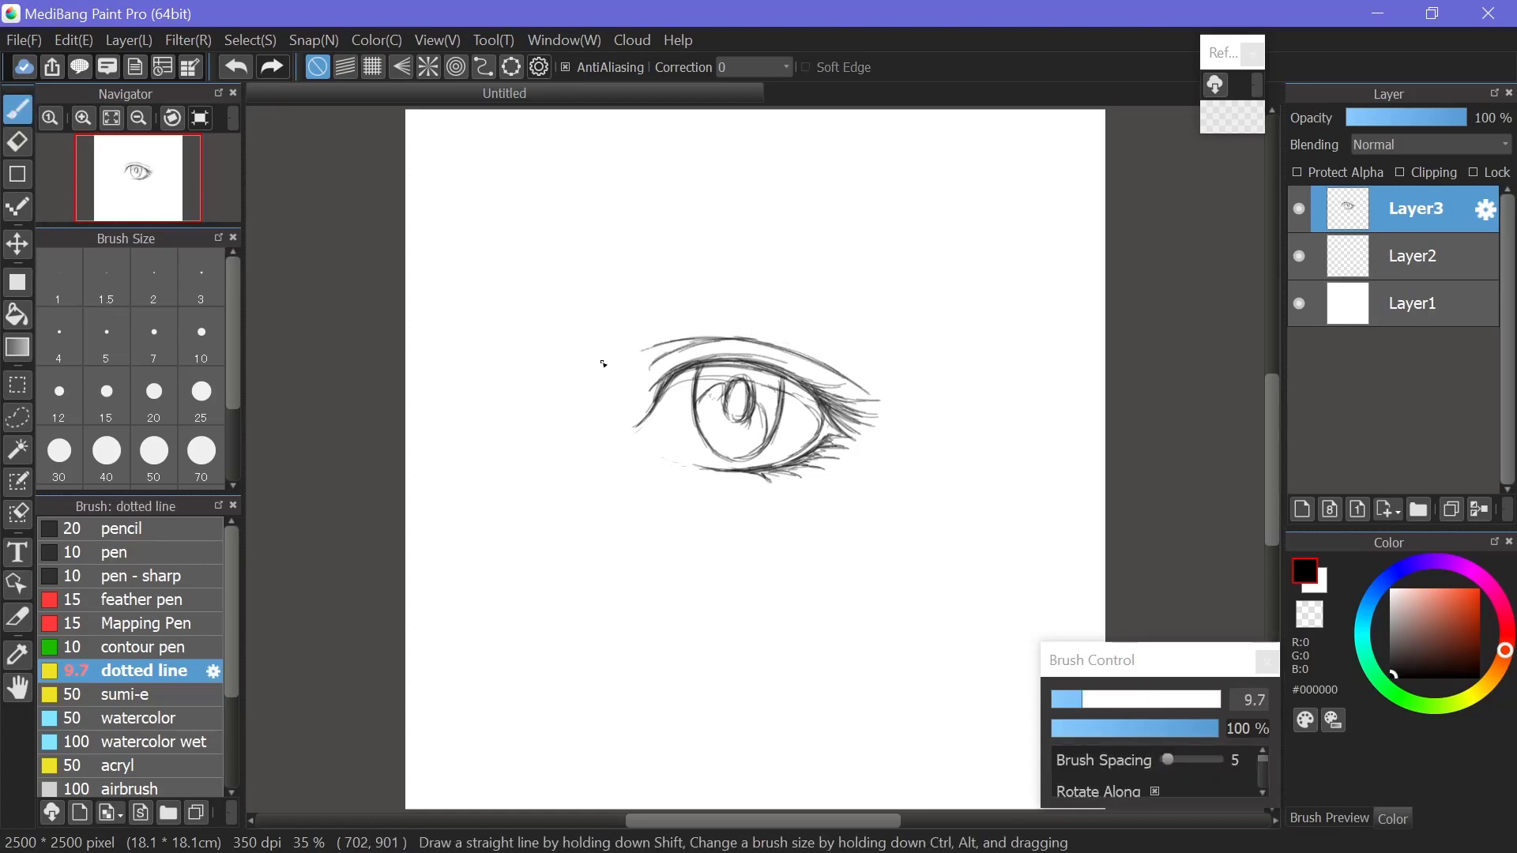
- Sketch a long arched eyebrow above the eye, shift it slightly higher, and add short fold lines around the eyelid crease
{"action": "mouse_move", "coordinate": [674, 320]}
{"action": "left_mouse_down"}
{"action": "mouse_move", "coordinate": [903, 316]}
{"action": "mouse_move", "coordinate": [627, 319]}
{"action": "mouse_move", "coordinate": [778, 296]}
{"action": "left_mouse_up"}
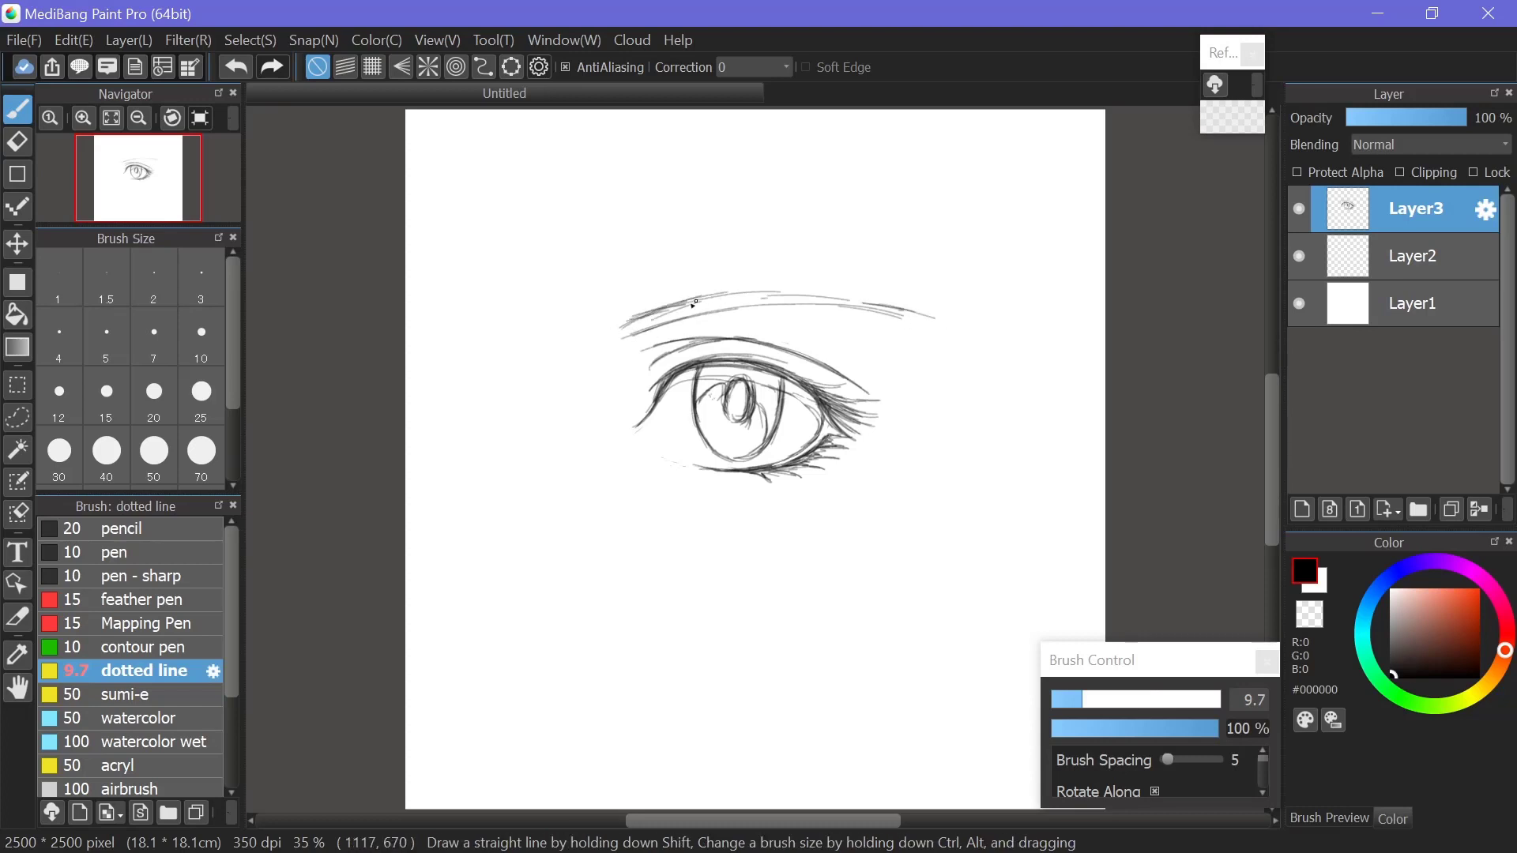
{"action": "key", "text": "v"}
{"action": "left_click_drag", "start_coordinate": [656, 348], "coordinate": [655, 339]}
{"action": "key", "text": "b"}
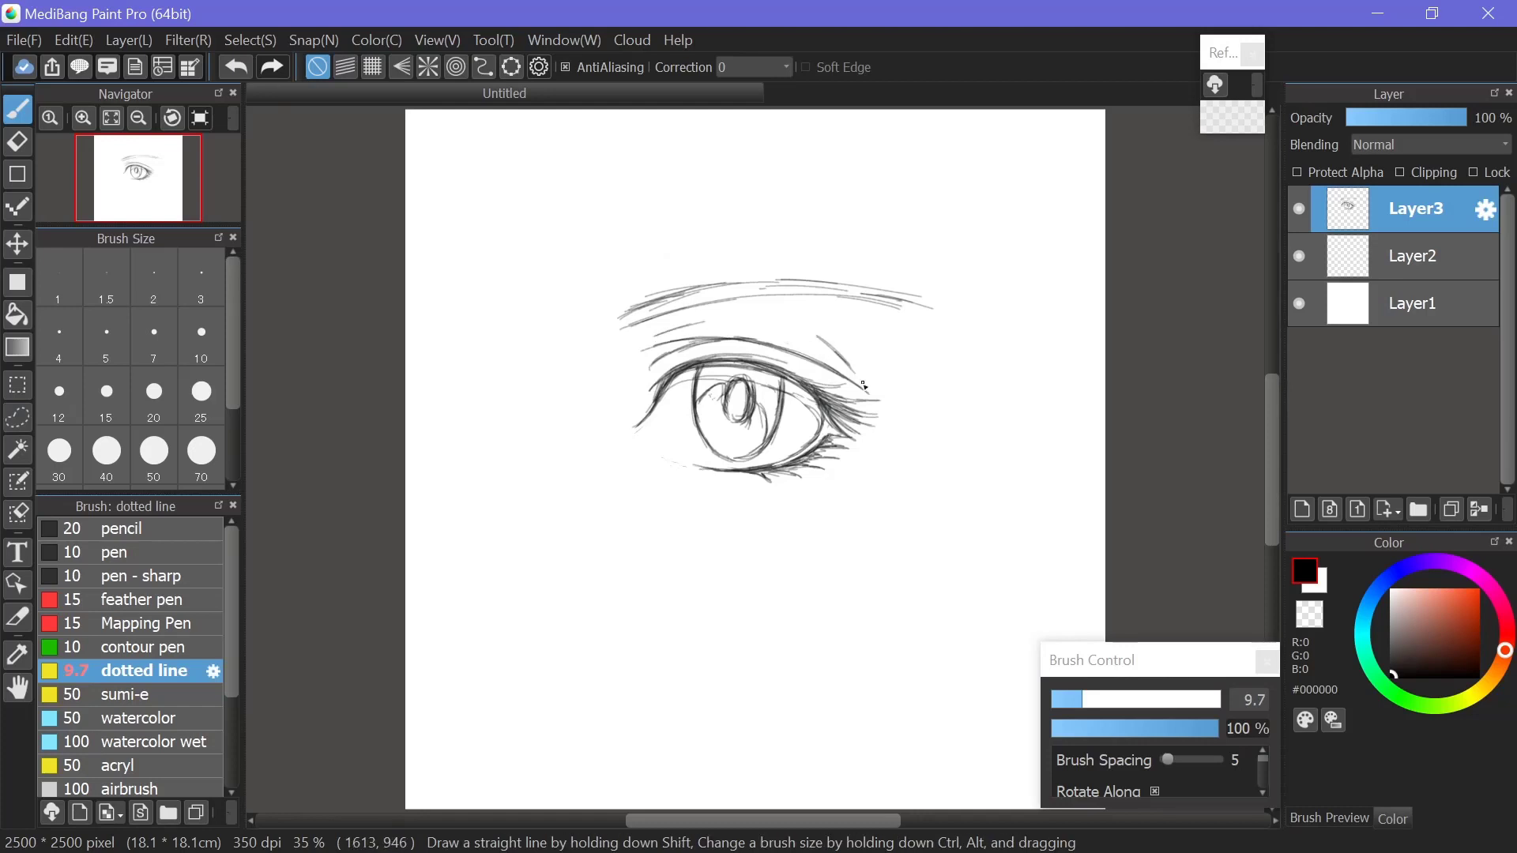
- Paint a flat skin base in #DFB1A5 around the eye and brow on Layer2 with a large watercolor brush
{"action": "left_click", "coordinate": [1403, 254]}
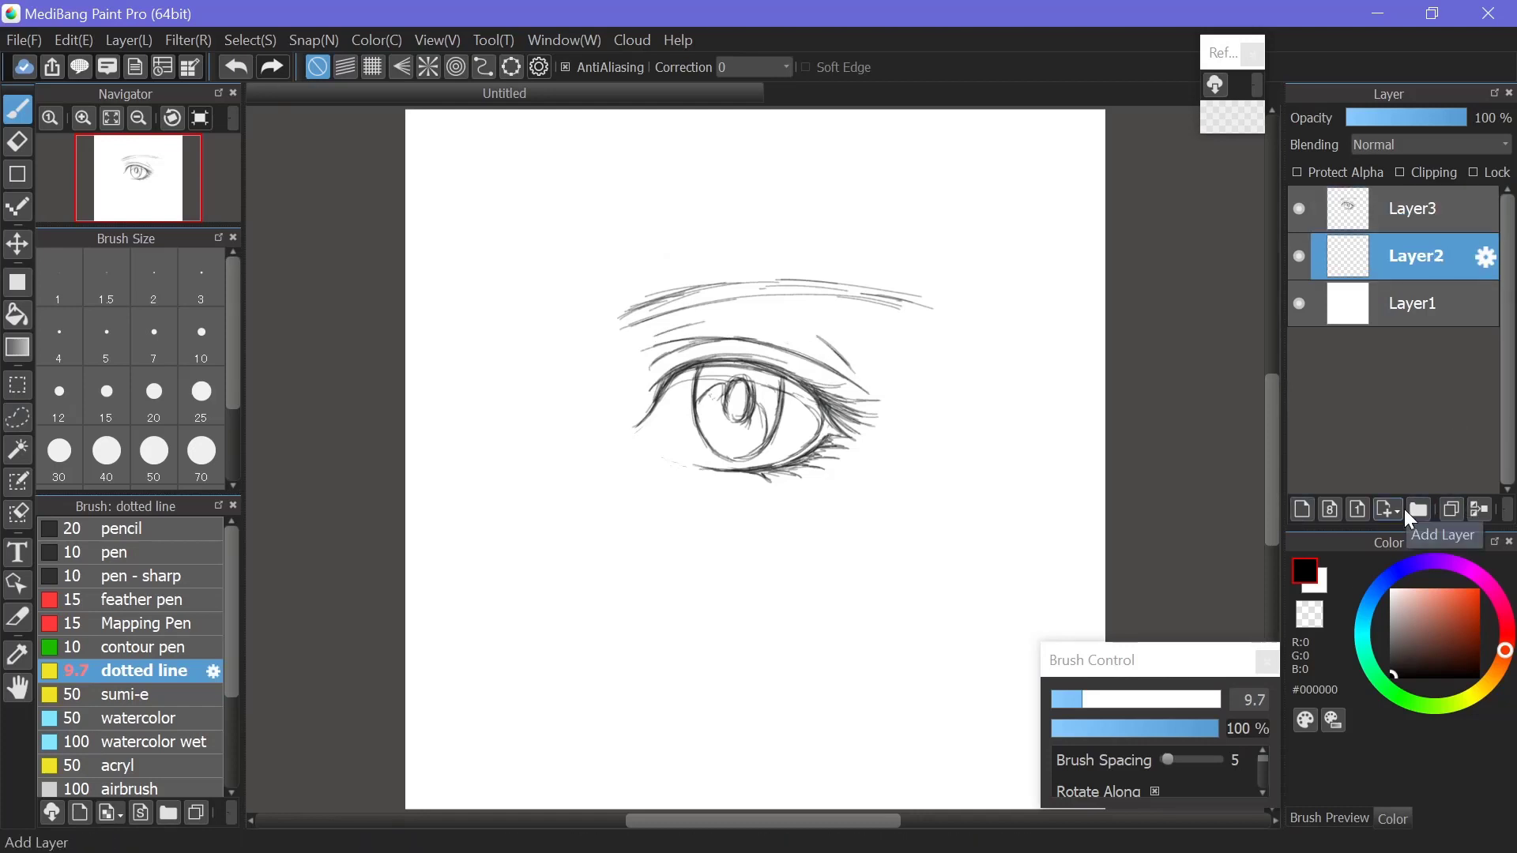
{"action": "left_click_drag", "start_coordinate": [1402, 531], "coordinate": [1403, 614]}
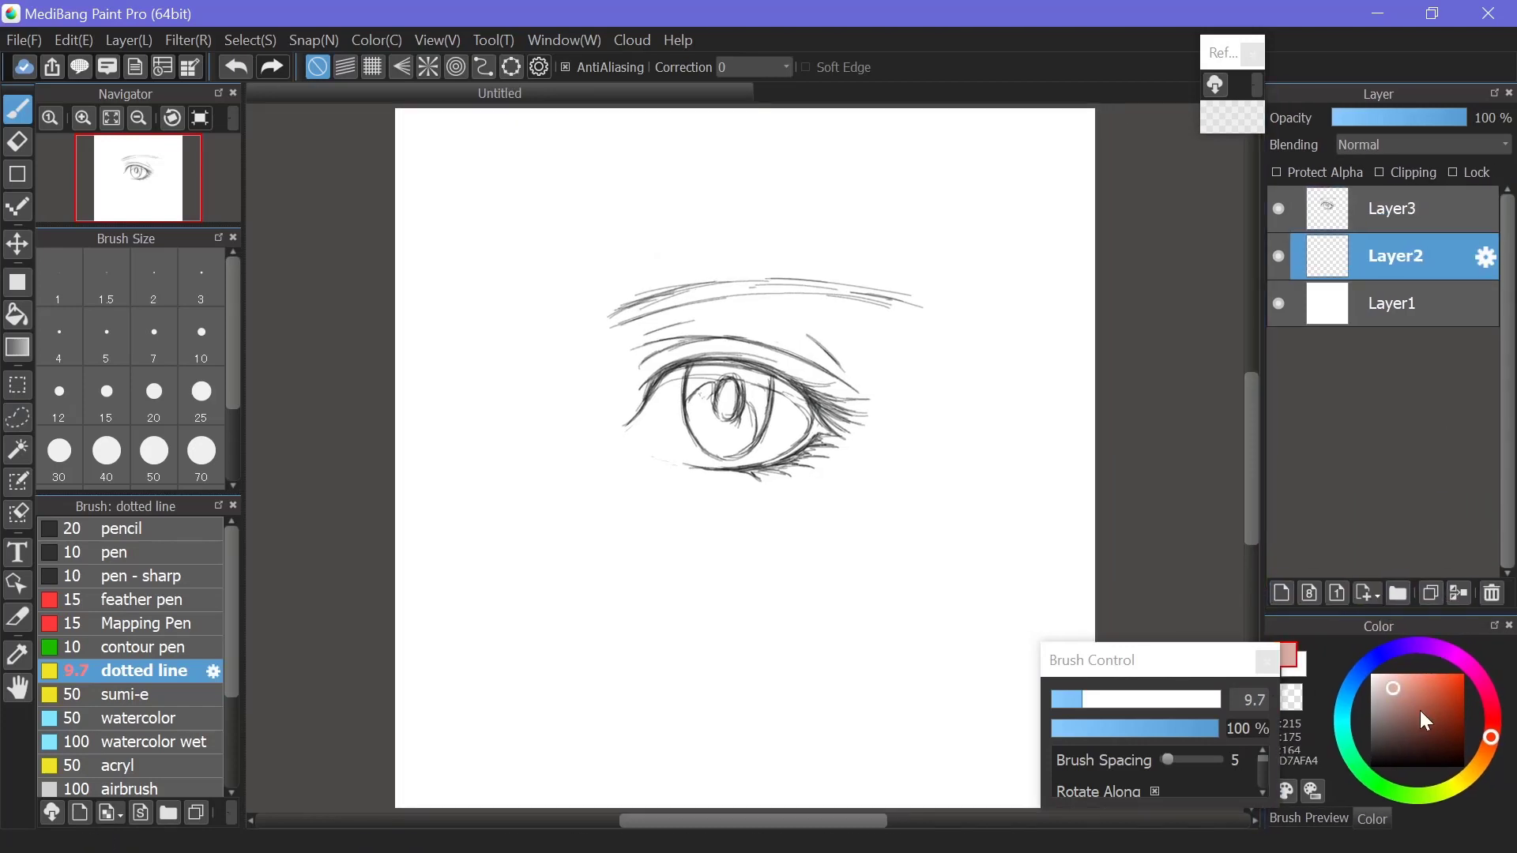
{"action": "scroll", "coordinate": [190, 626], "scroll_direction": "down", "scroll_amount": 1}
{"action": "left_click", "coordinate": [183, 681]}
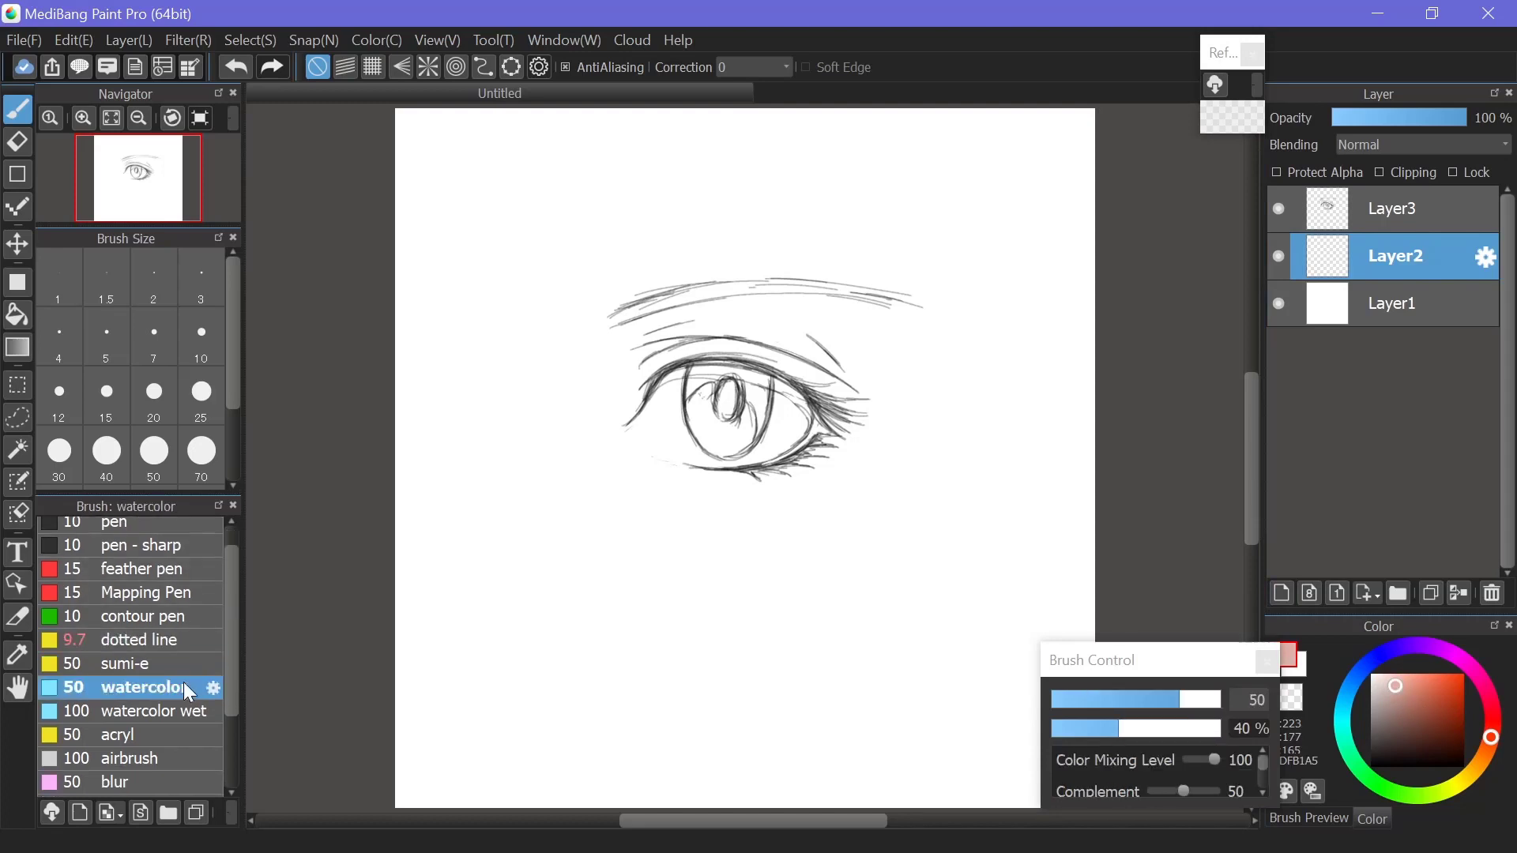
{"action": "mouse_move", "coordinate": [593, 306]}
{"action": "left_mouse_down"}
{"action": "mouse_move", "coordinate": [726, 258]}
{"action": "mouse_move", "coordinate": [787, 287]}
{"action": "mouse_move", "coordinate": [750, 443]}
{"action": "left_mouse_up"}
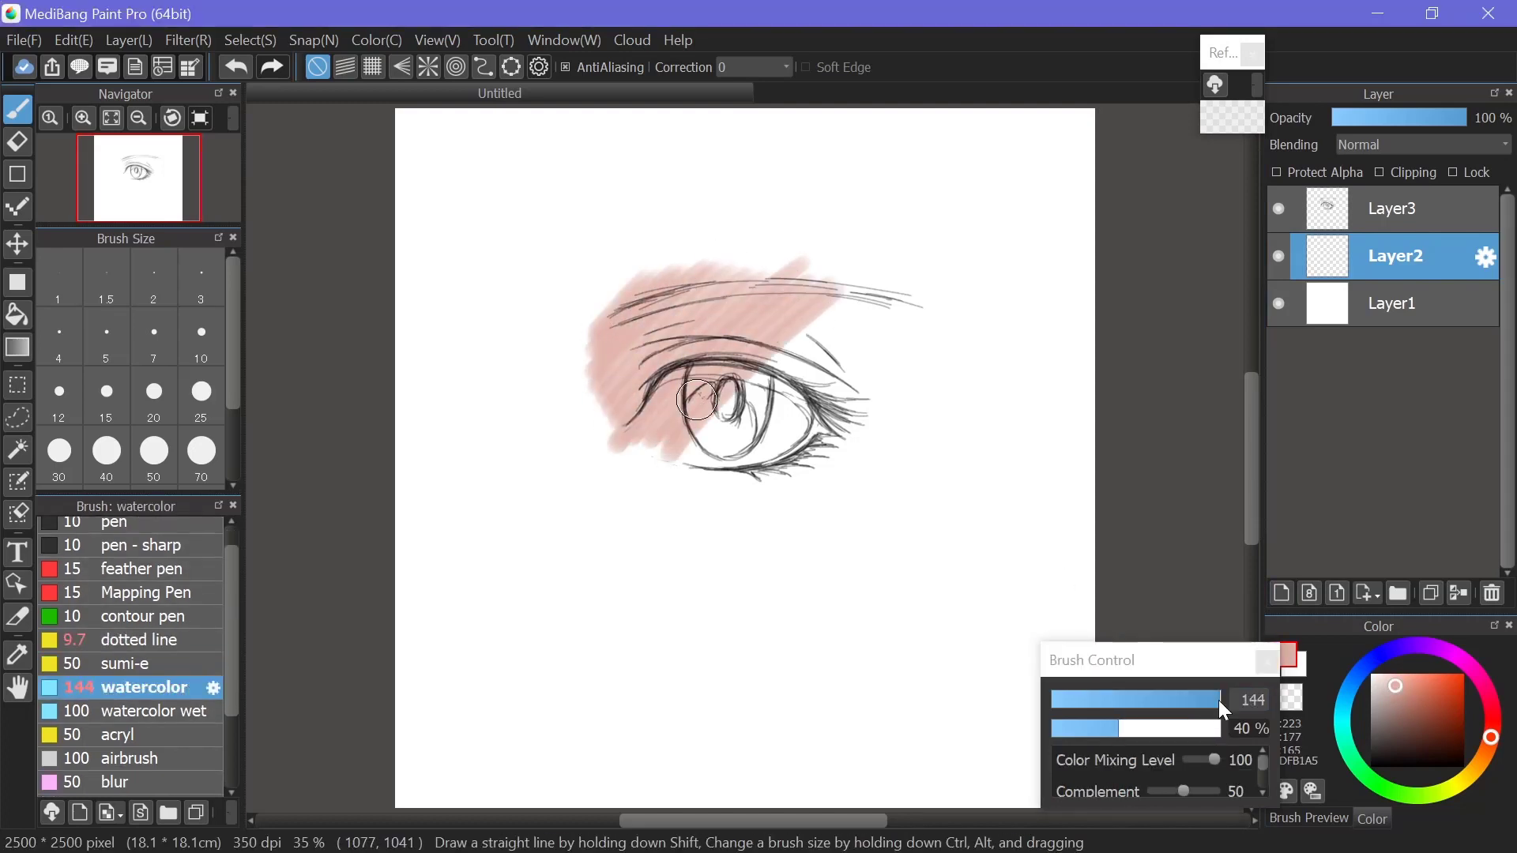
{"action": "left_click", "coordinate": [1218, 700]}
{"action": "mouse_move", "coordinate": [853, 498]}
{"action": "left_mouse_down"}
{"action": "mouse_move", "coordinate": [898, 355]}
{"action": "mouse_move", "coordinate": [671, 300]}
{"action": "mouse_move", "coordinate": [629, 461]}
{"action": "mouse_move", "coordinate": [864, 440]}
{"action": "mouse_move", "coordinate": [670, 277]}
{"action": "mouse_move", "coordinate": [846, 371]}
{"action": "mouse_move", "coordinate": [954, 368]}
{"action": "left_mouse_up"}
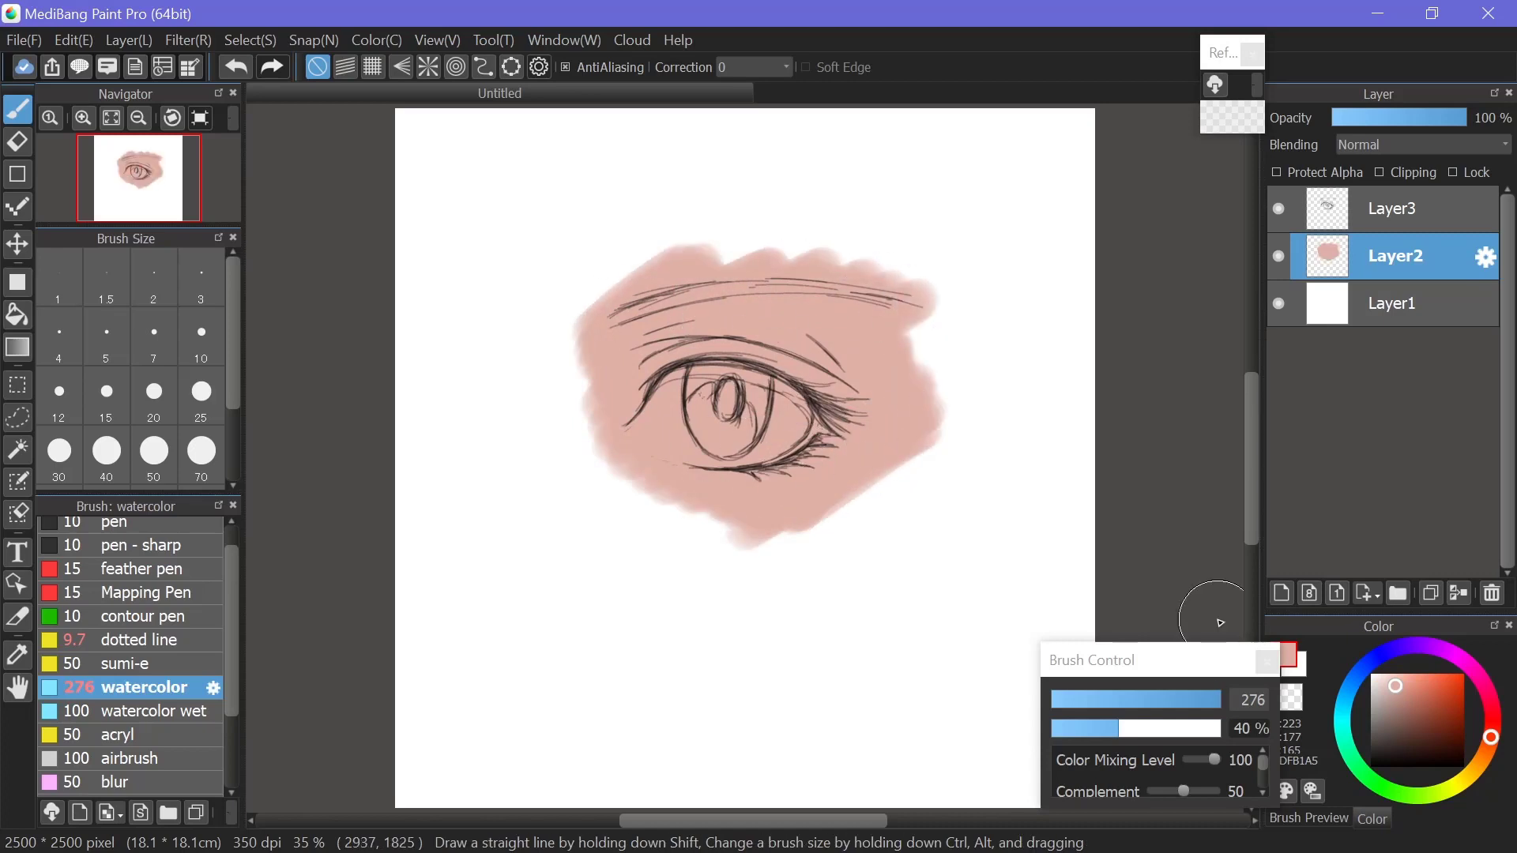
- Shade the skin between the brow and inner eye corner in darker #BE7C6C, using watercolor at size 159 and 55% opacity
{"action": "left_click", "coordinate": [1114, 729]}
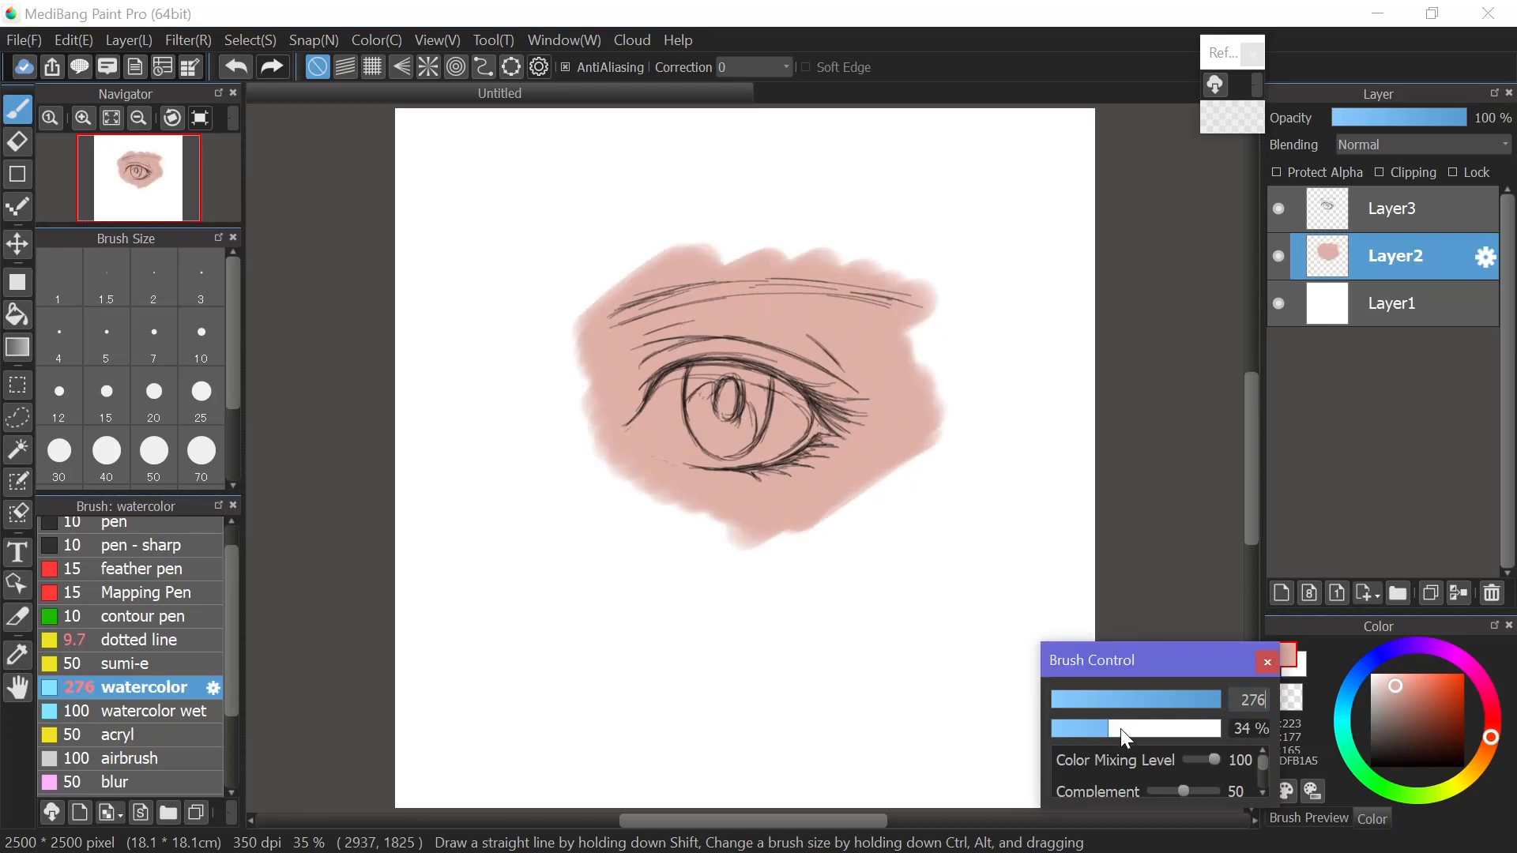
{"action": "left_click", "coordinate": [174, 664]}
{"action": "left_click", "coordinate": [186, 687]}
{"action": "left_click", "coordinate": [1142, 729]}
{"action": "left_click", "coordinate": [1411, 698]}
{"action": "left_click", "coordinate": [1172, 699]}
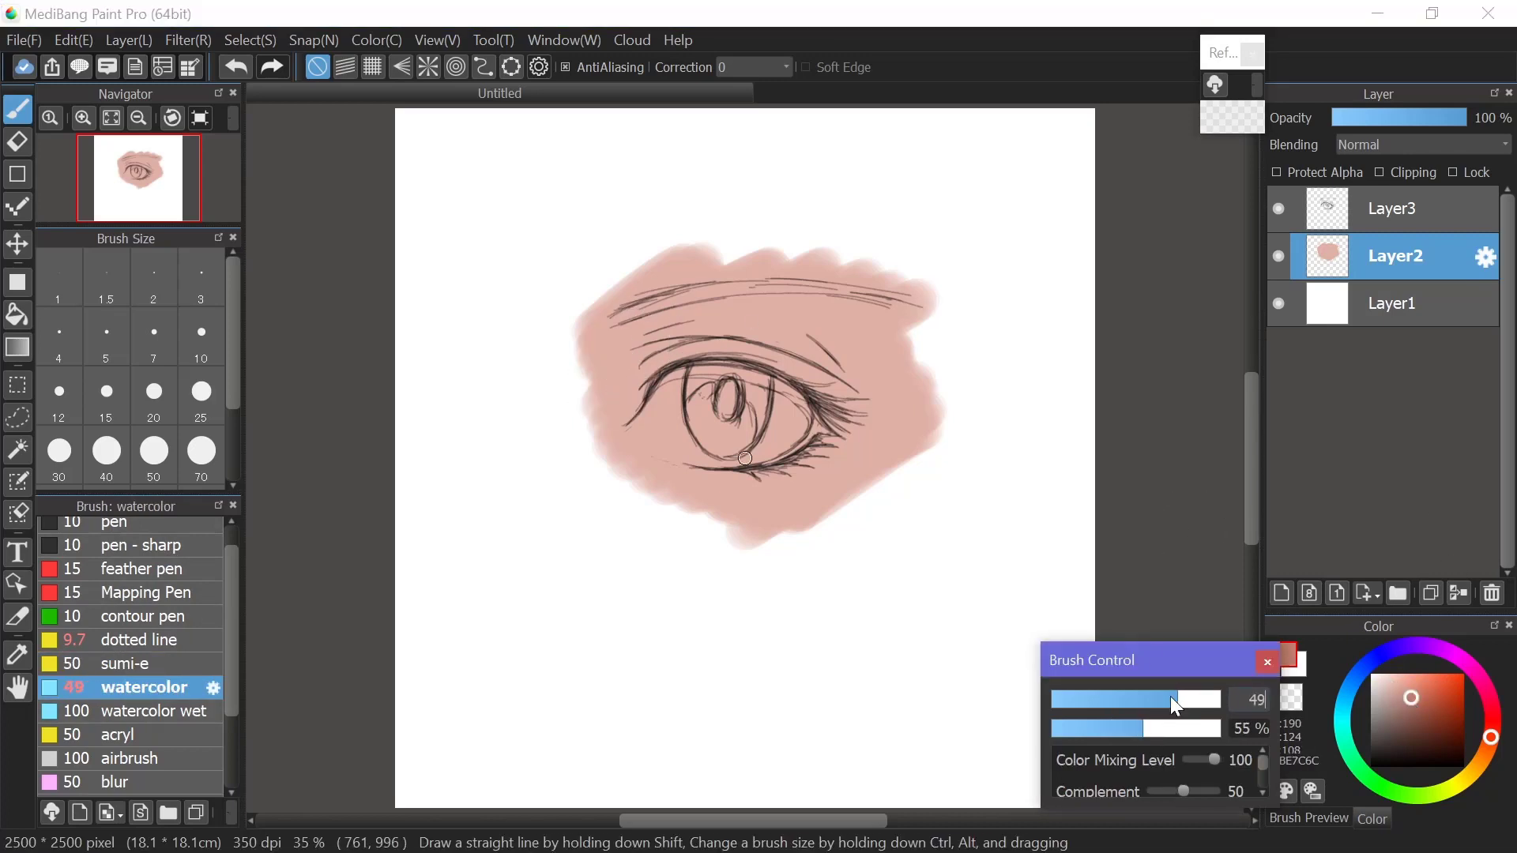
{"action": "left_click", "coordinate": [1209, 700]}
{"action": "left_click", "coordinate": [1219, 700]}
{"action": "mouse_move", "coordinate": [655, 316]}
{"action": "left_mouse_down"}
{"action": "mouse_move", "coordinate": [611, 363]}
{"action": "mouse_move", "coordinate": [639, 318]}
{"action": "mouse_move", "coordinate": [670, 314]}
{"action": "mouse_move", "coordinate": [591, 355]}
{"action": "mouse_move", "coordinate": [587, 324]}
{"action": "mouse_move", "coordinate": [711, 269]}
{"action": "left_mouse_up"}
- Paint the upper eyelid and outer corner in dark red #8C3F3C with the watercolor brush at size 109
{"action": "left_click", "coordinate": [1420, 719]}
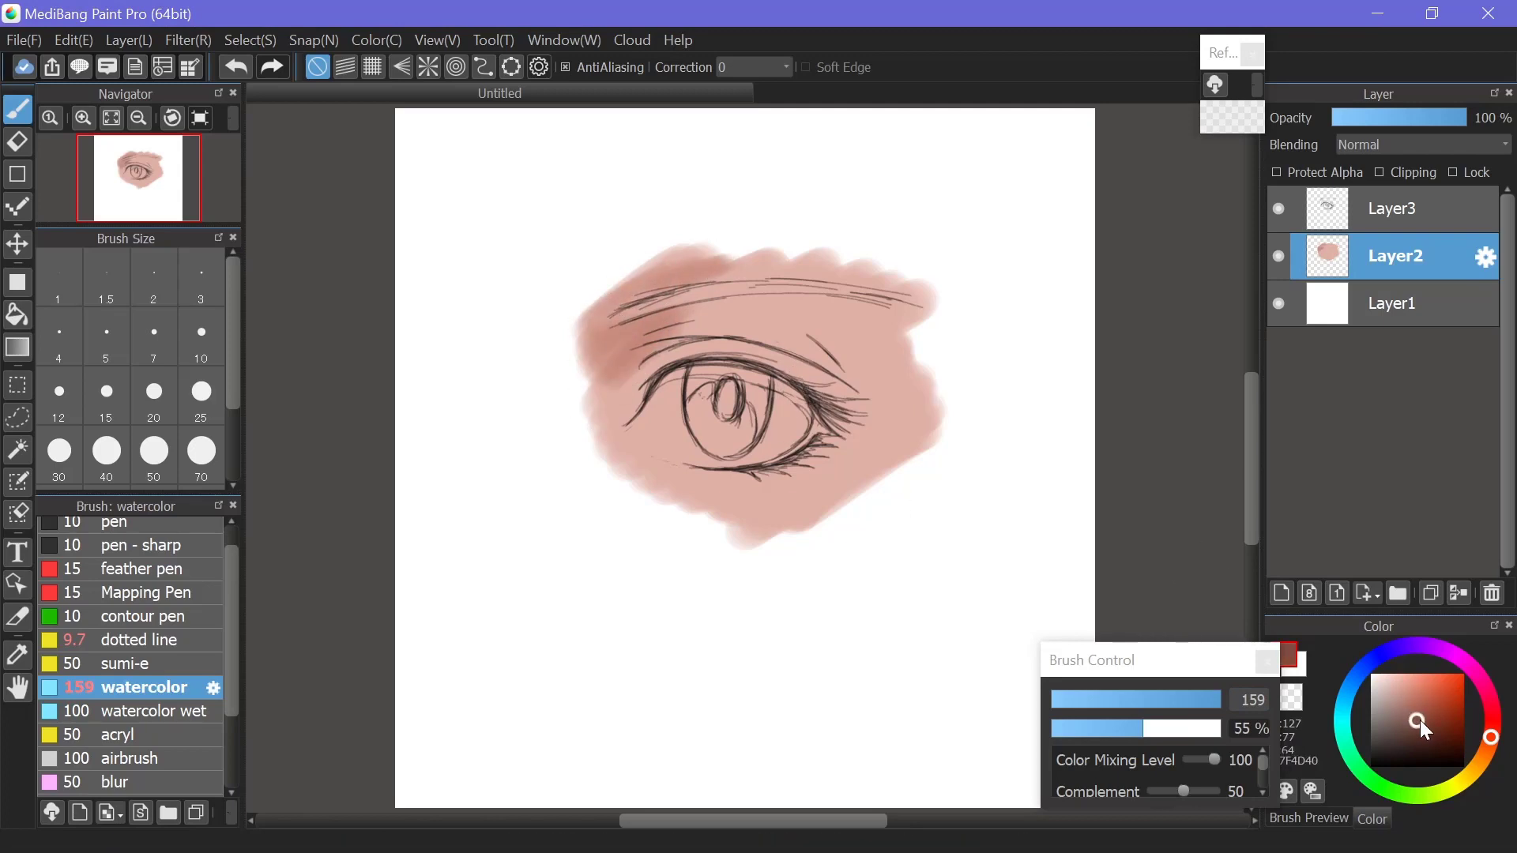
{"action": "left_click", "coordinate": [1493, 723]}
{"action": "left_click", "coordinate": [1177, 699]}
{"action": "mouse_move", "coordinate": [810, 366]}
{"action": "left_mouse_down"}
{"action": "mouse_move", "coordinate": [679, 356]}
{"action": "mouse_move", "coordinate": [719, 330]}
{"action": "mouse_move", "coordinate": [823, 369]}
{"action": "mouse_move", "coordinate": [781, 423]}
{"action": "mouse_move", "coordinate": [824, 428]}
{"action": "left_mouse_up"}
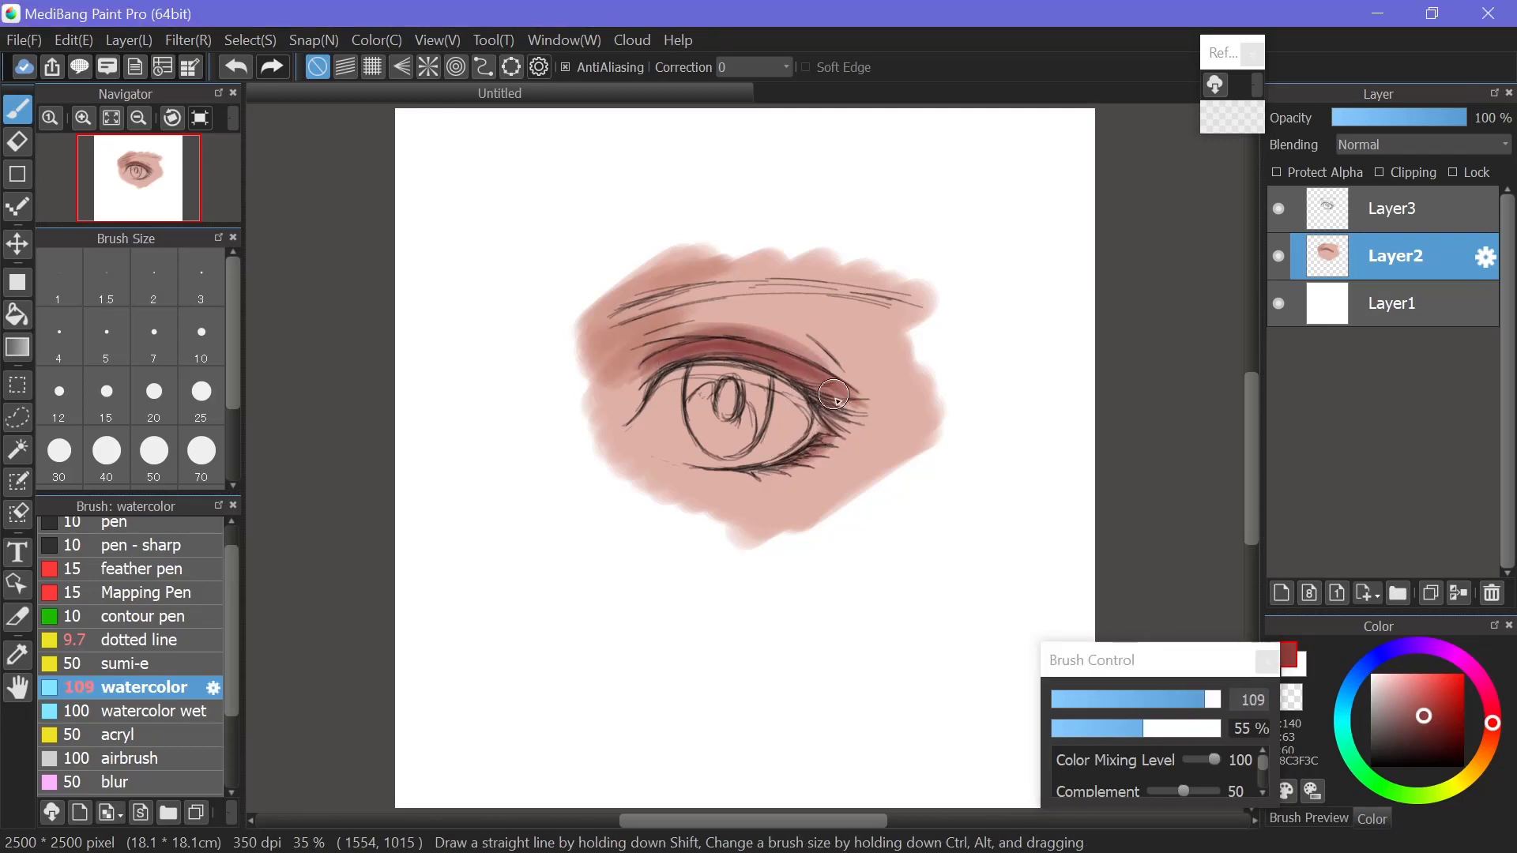
- Fill the iris with dark purple, then deepen its rim and pupil in dark blue with the watercolor brush at size 44
{"action": "mouse_move", "coordinate": [723, 371]}
{"action": "left_mouse_down"}
{"action": "mouse_move", "coordinate": [764, 380]}
{"action": "mouse_move", "coordinate": [694, 403]}
{"action": "mouse_move", "coordinate": [733, 381]}
{"action": "mouse_move", "coordinate": [717, 391]}
{"action": "mouse_move", "coordinate": [724, 434]}
{"action": "mouse_move", "coordinate": [699, 385]}
{"action": "mouse_move", "coordinate": [723, 431]}
{"action": "left_mouse_up"}
{"action": "left_click", "coordinate": [1435, 739]}
{"action": "left_click", "coordinate": [1369, 663]}
{"action": "left_click", "coordinate": [1424, 750]}
{"action": "left_click", "coordinate": [1168, 698]}
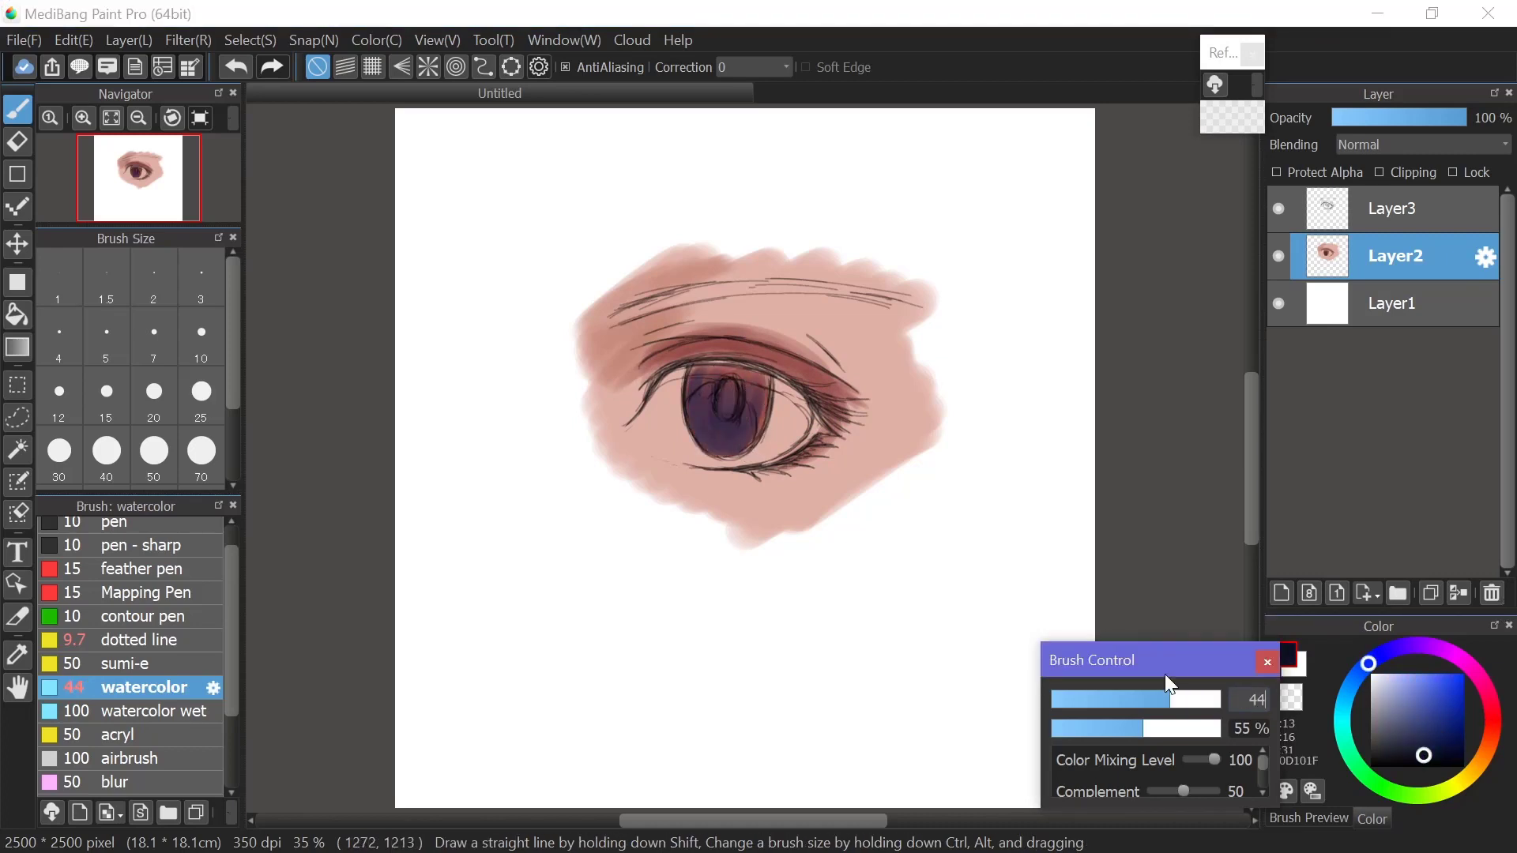
{"action": "left_click", "coordinate": [1419, 762]}
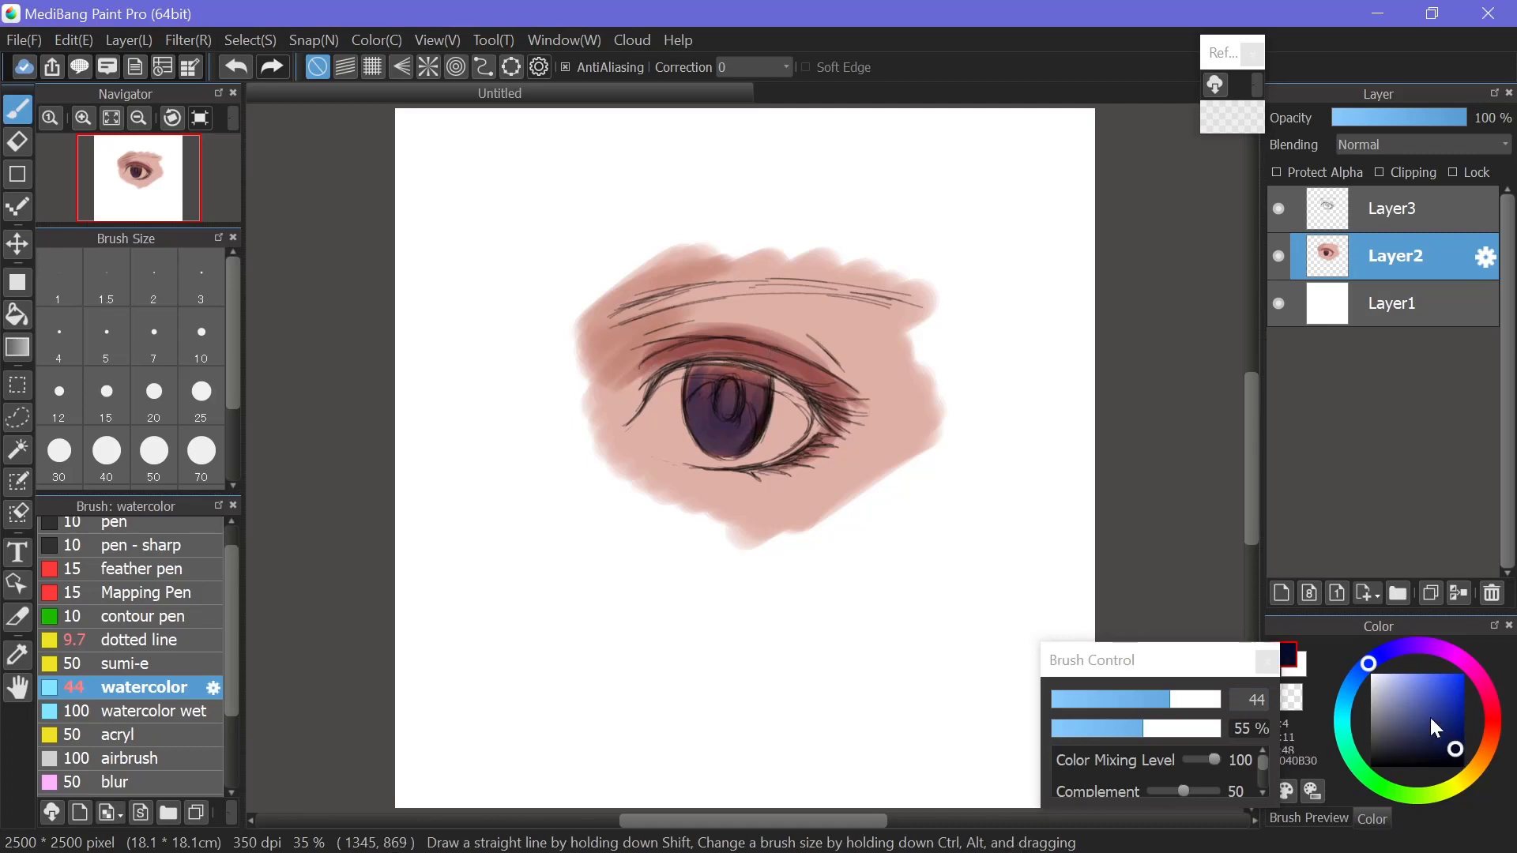
{"action": "left_click_drag", "start_coordinate": [725, 381], "coordinate": [727, 420]}
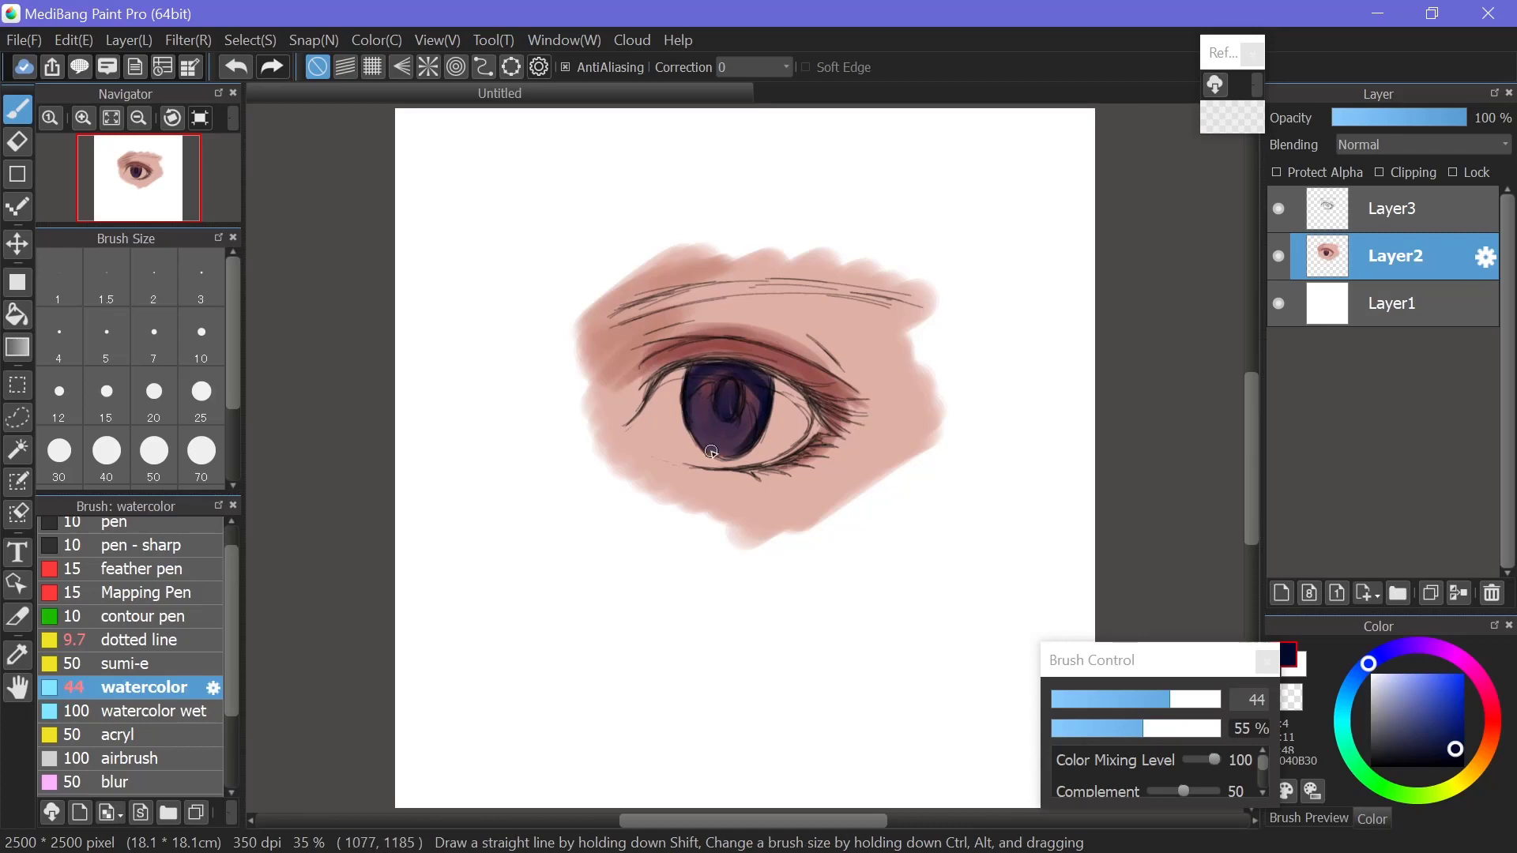
- Paint the eye white beside the iris in pale #E8D7D3 with the watercolor brush at size 98
{"action": "left_click", "coordinate": [670, 424], "text": "alt"}
{"action": "left_click", "coordinate": [1200, 698]}
{"action": "left_click_drag", "start_coordinate": [671, 424], "coordinate": [688, 435]}
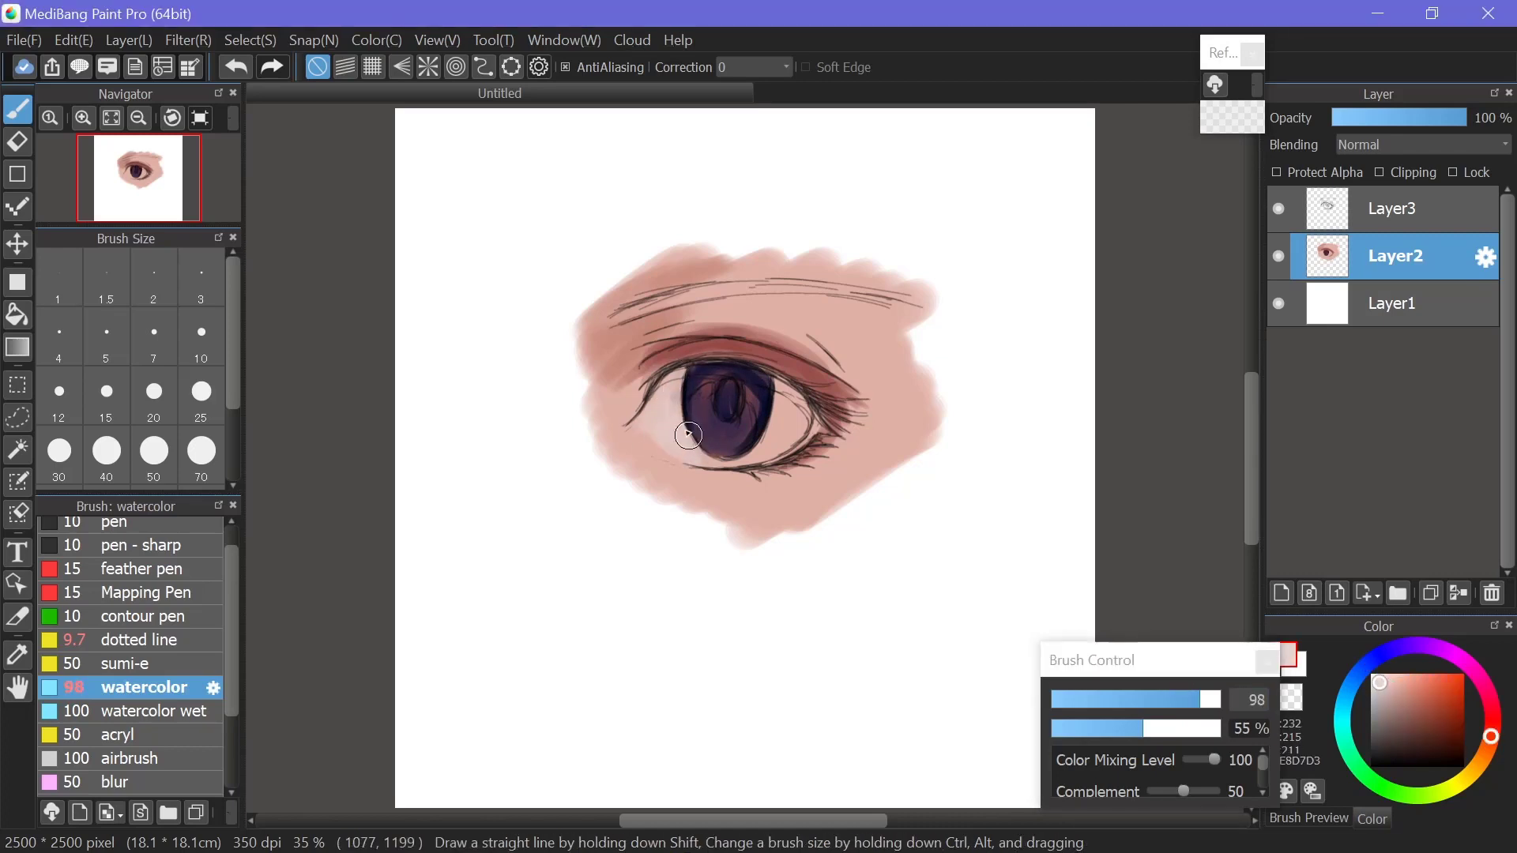
- Shade the eyeball under the upper lid in grey-brown #8C7D7A and add muted purple #8A639B strokes to the iris
{"action": "left_click", "coordinate": [792, 391], "text": "alt"}
{"action": "left_click_drag", "start_coordinate": [791, 391], "coordinate": [791, 390]}
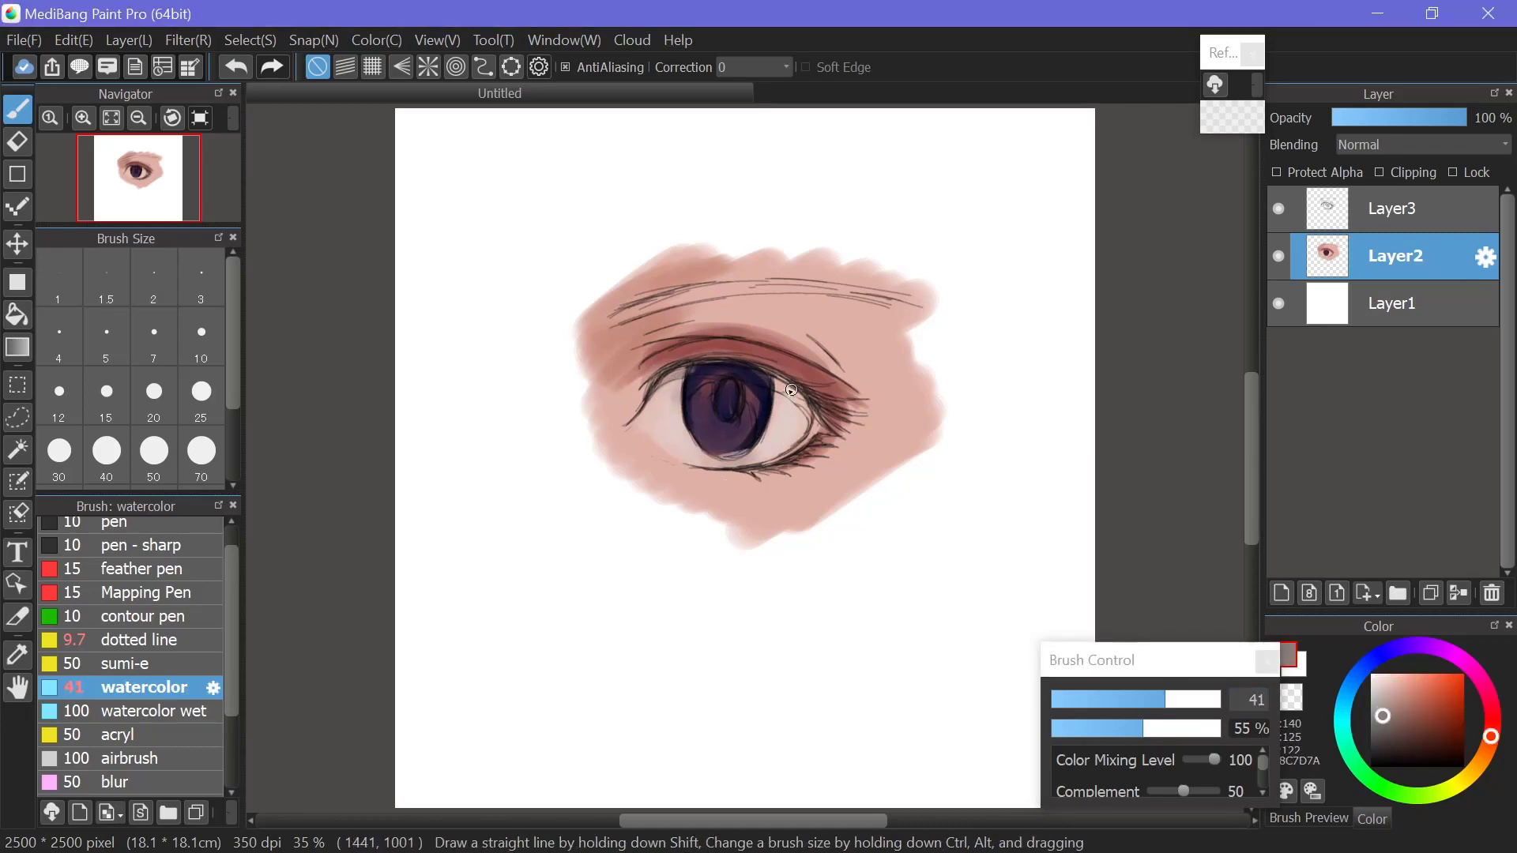
{"action": "left_click_drag", "start_coordinate": [687, 365], "coordinate": [630, 417]}
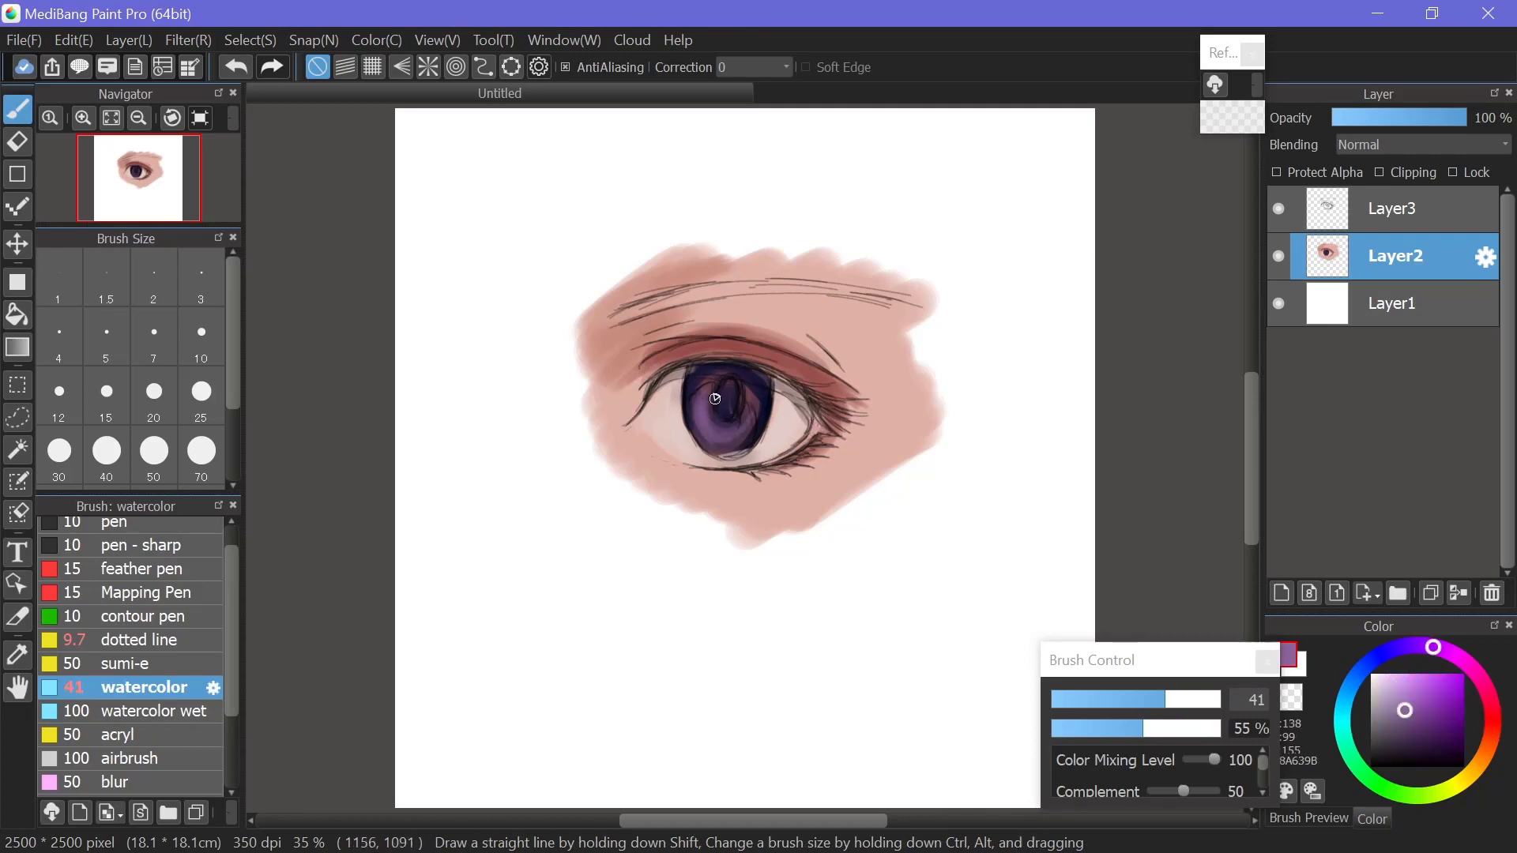
- Darken the upper lash line and outer lashes in near-black brown #211413 with a small watercolor brush
{"action": "left_click", "coordinate": [707, 360], "text": "alt"}
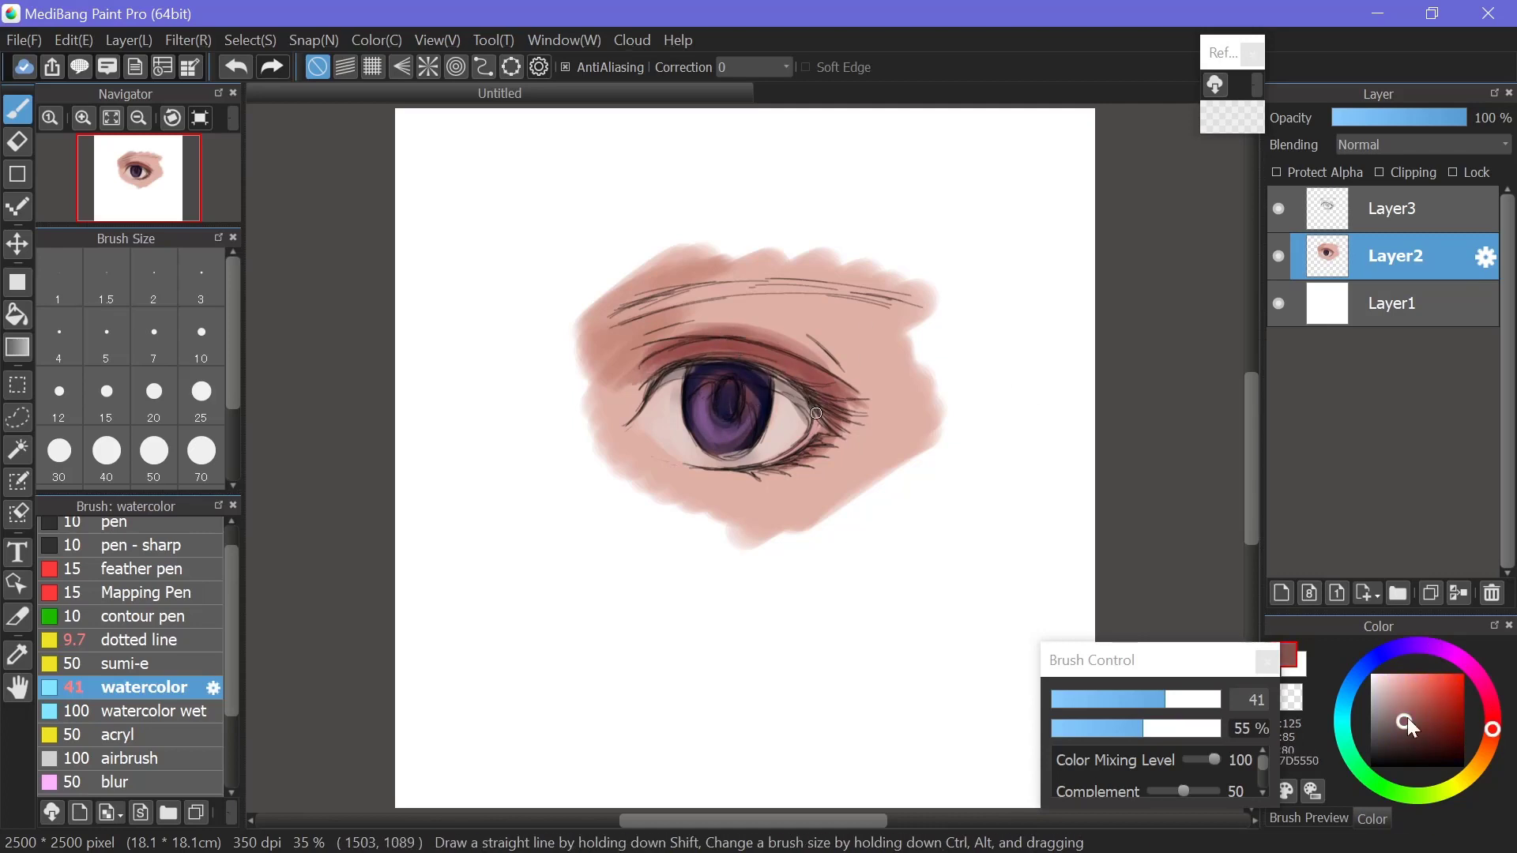
{"action": "left_click", "coordinate": [707, 361], "text": "alt"}
{"action": "left_click_drag", "start_coordinate": [757, 401], "coordinate": [707, 361]}
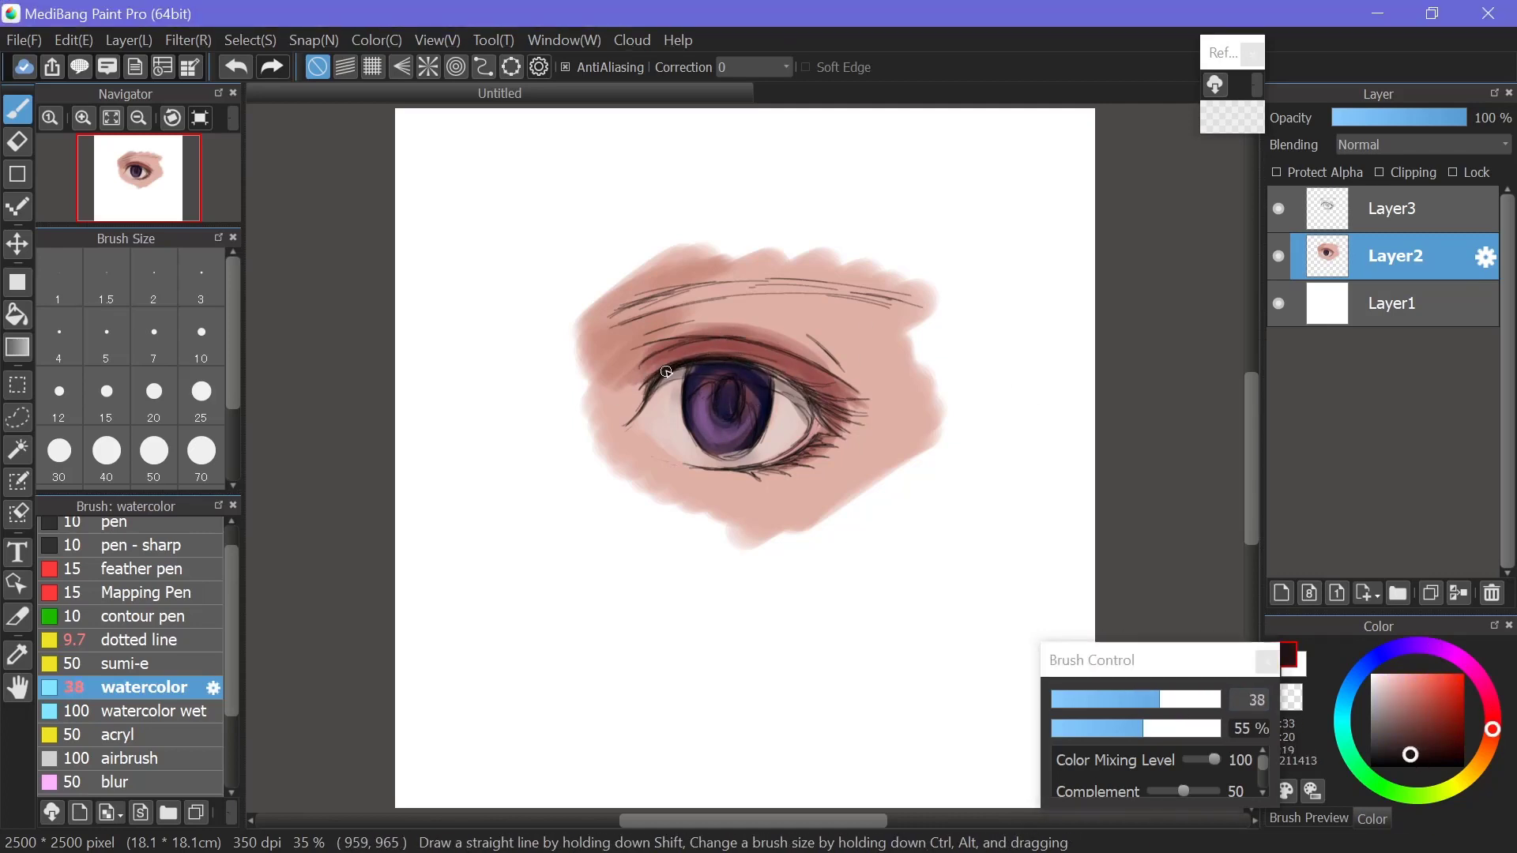
{"action": "mouse_move", "coordinate": [617, 398]}
{"action": "left_mouse_down"}
{"action": "mouse_move", "coordinate": [806, 399]}
{"action": "mouse_move", "coordinate": [778, 368]}
{"action": "left_mouse_up"}
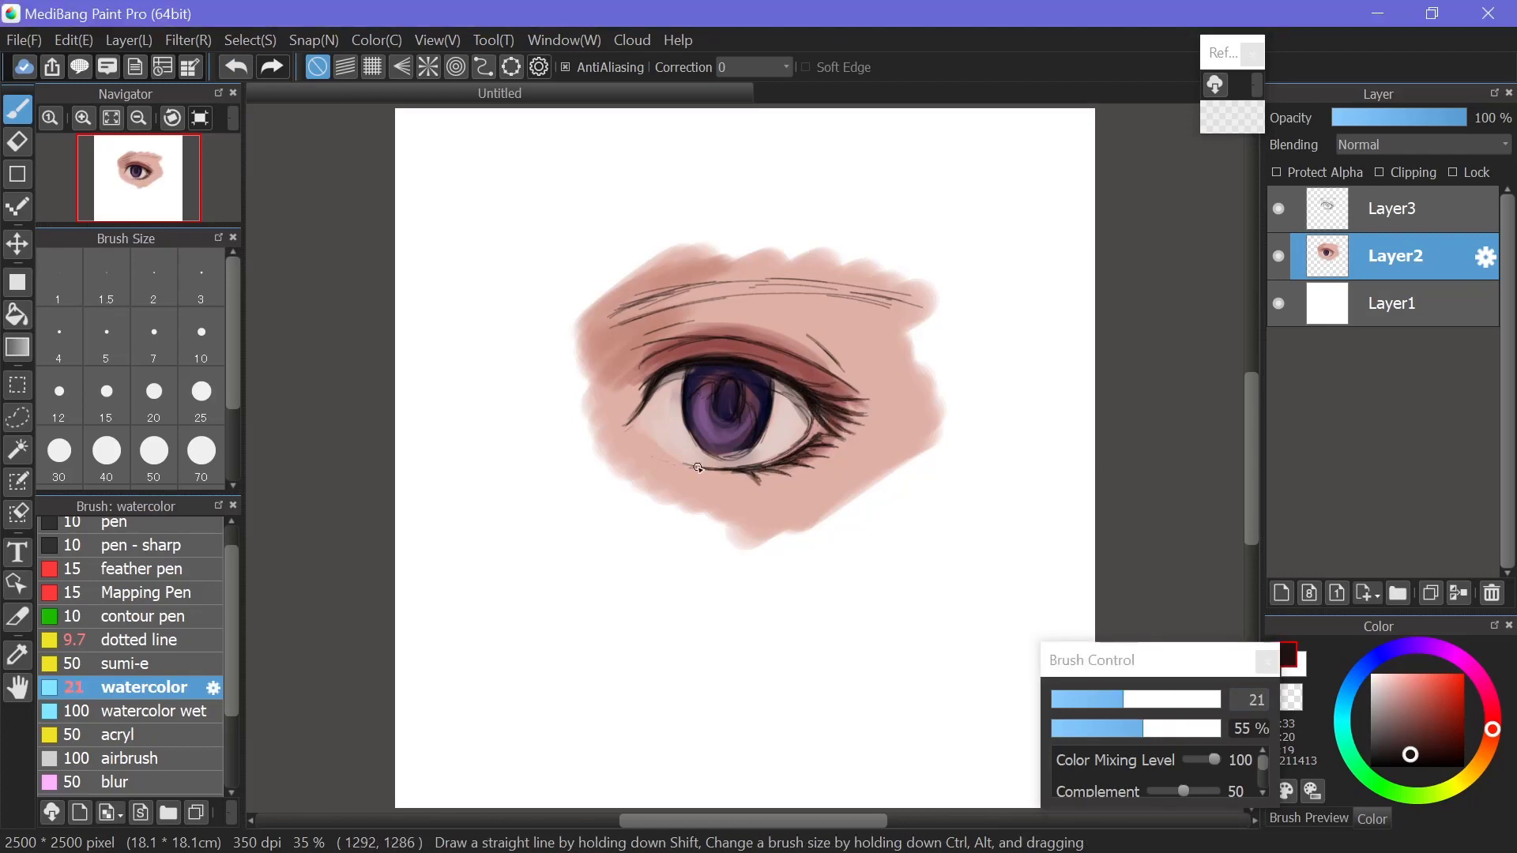
- Fill in the eyebrow with dark brown #211413 using the watercolor brush, raising the brush opacity to 100%
{"action": "mouse_move", "coordinate": [676, 442]}
{"action": "left_mouse_down"}
{"action": "mouse_move", "coordinate": [609, 314]}
{"action": "mouse_move", "coordinate": [704, 287]}
{"action": "mouse_move", "coordinate": [893, 305]}
{"action": "left_mouse_up"}
{"action": "left_click_drag", "start_coordinate": [634, 296], "coordinate": [663, 301]}
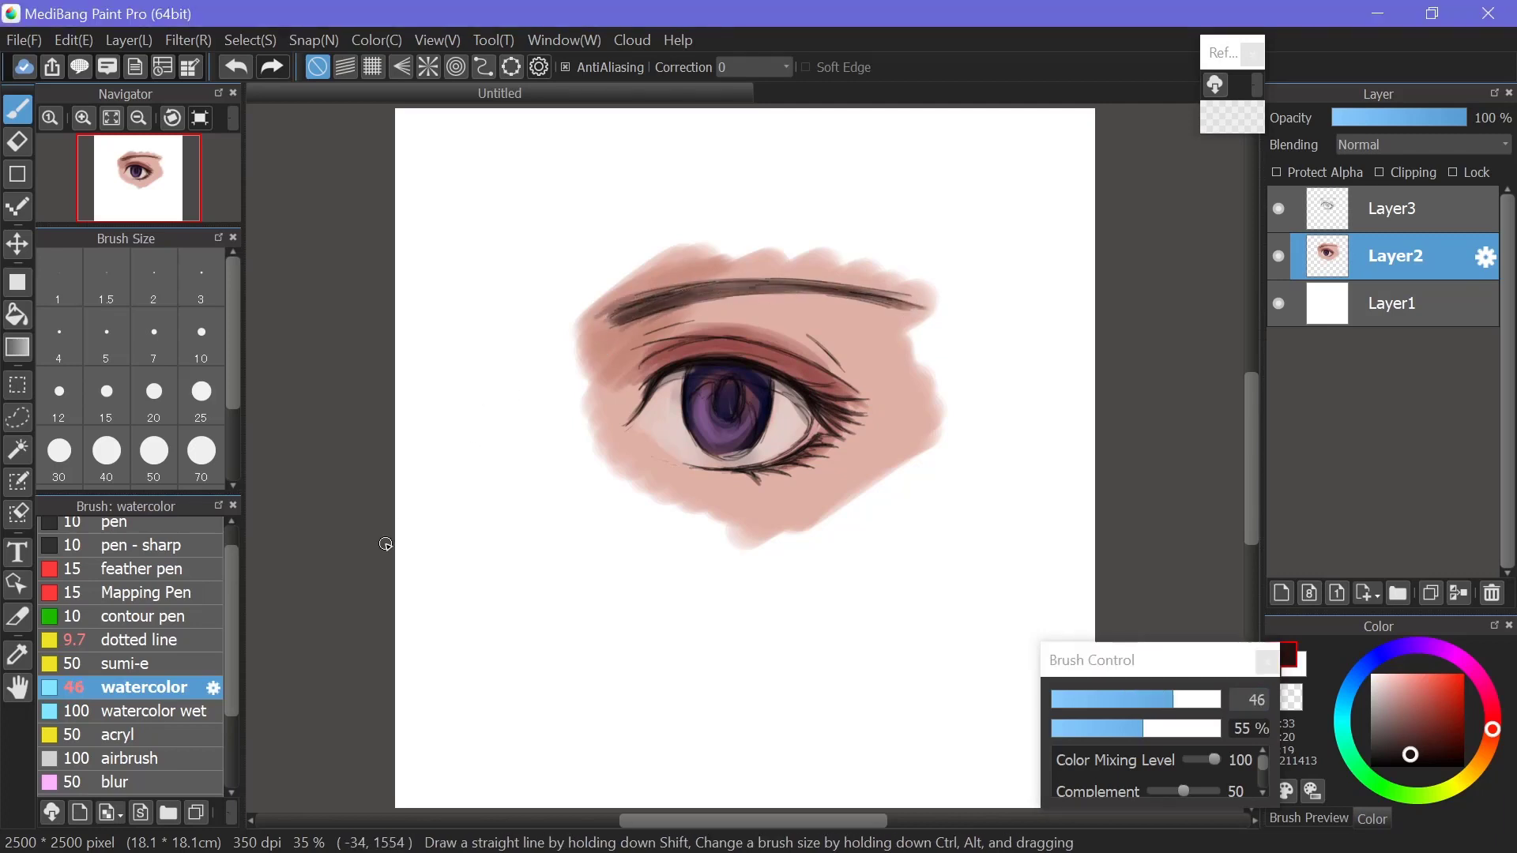
{"action": "left_click_drag", "start_coordinate": [1142, 728], "coordinate": [1265, 728]}
{"action": "mouse_move", "coordinate": [884, 305]}
{"action": "left_mouse_down"}
{"action": "mouse_move", "coordinate": [739, 288]}
{"action": "mouse_move", "coordinate": [823, 347]}
{"action": "left_mouse_up"}
- Blend the skin between the eyebrow and eyelid crease with skin and eyelid tones sampled from the painting
{"action": "left_click", "coordinate": [742, 322], "text": "alt"}
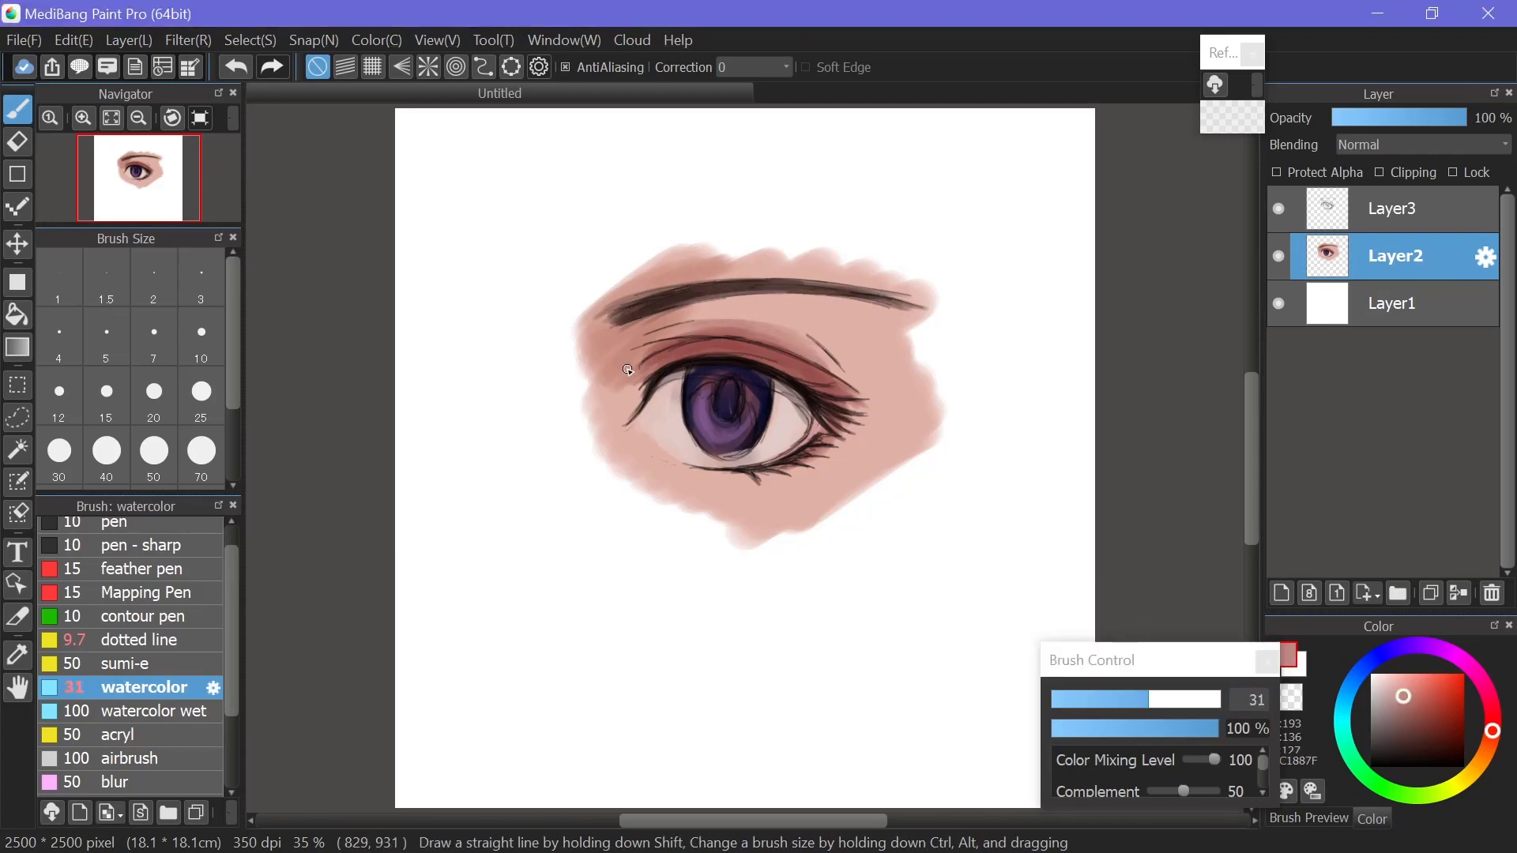
{"action": "left_click", "coordinate": [819, 330], "text": "alt"}
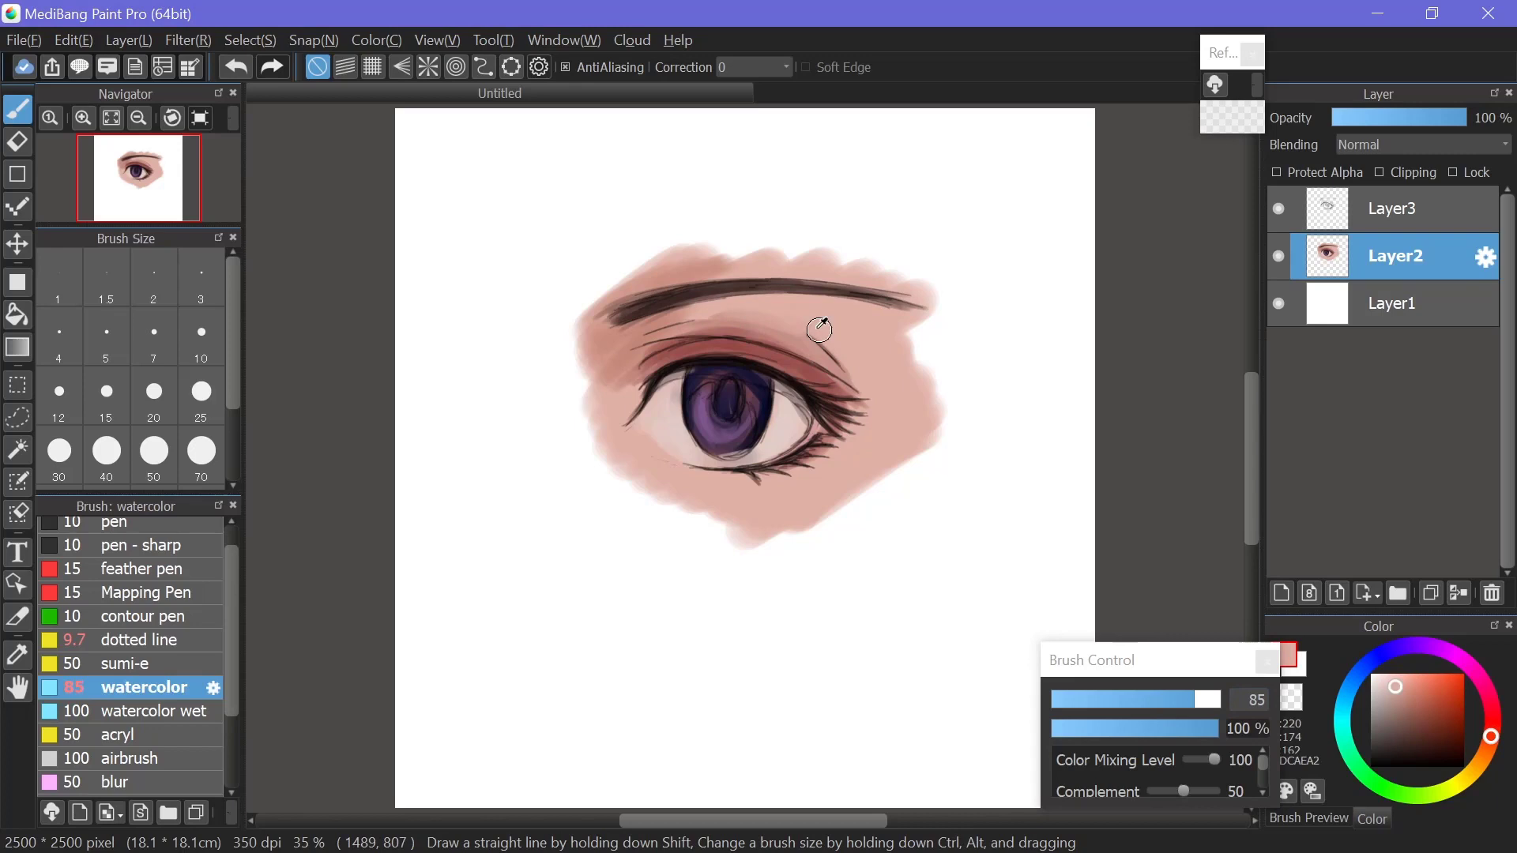
{"action": "left_click", "coordinate": [695, 340], "text": "alt"}
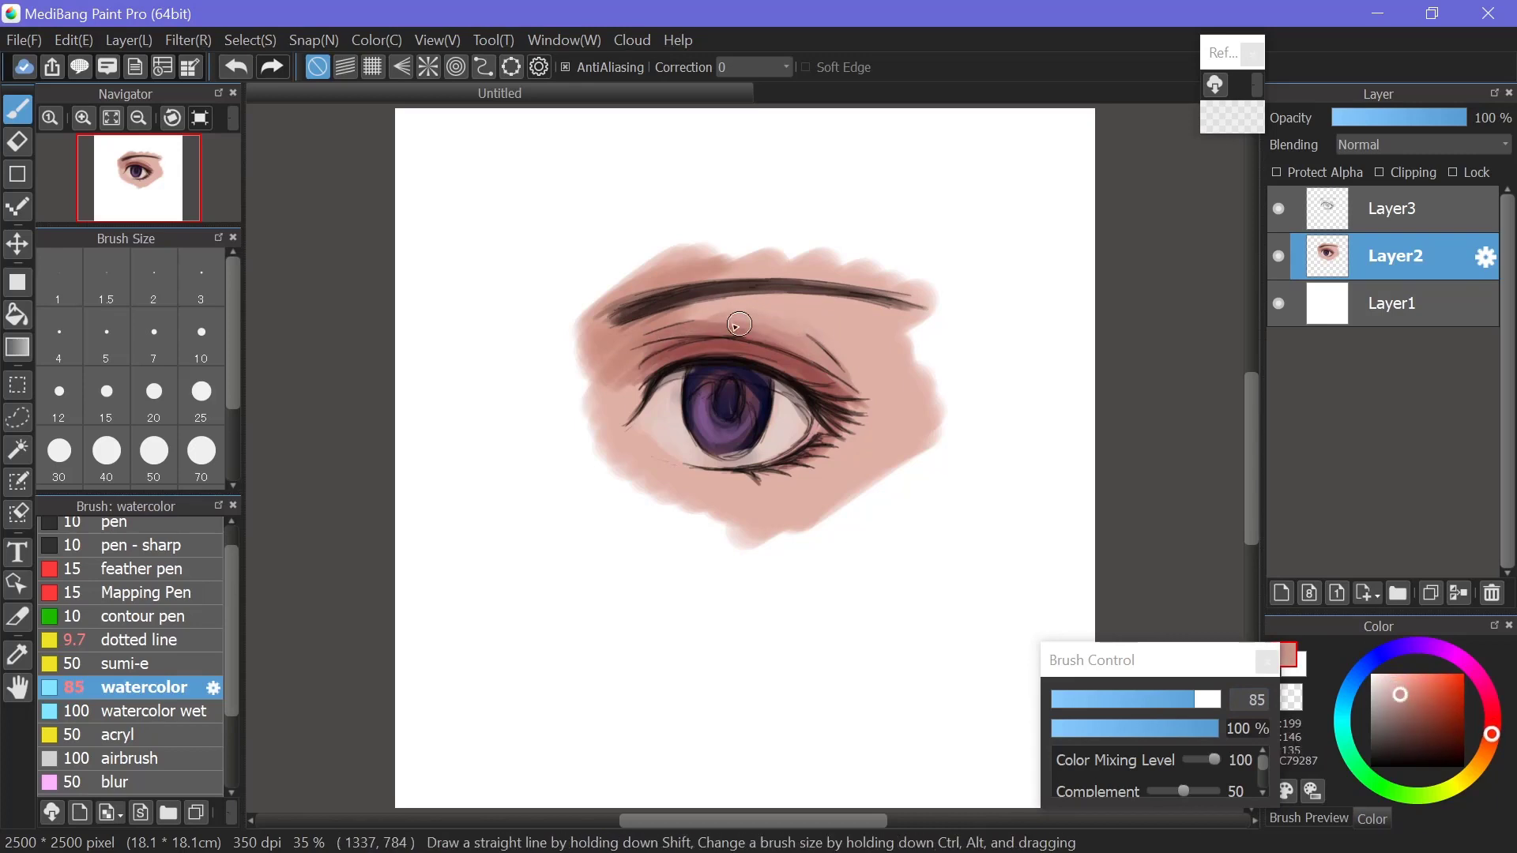
{"action": "left_click", "coordinate": [646, 361], "text": "alt"}
- Sample dark #130F21 from the iris, add a new layer above Layer3 and set the watercolor brush size to 21
{"action": "left_click", "coordinate": [735, 410], "text": "alt"}
{"action": "left_click", "coordinate": [1154, 701]}
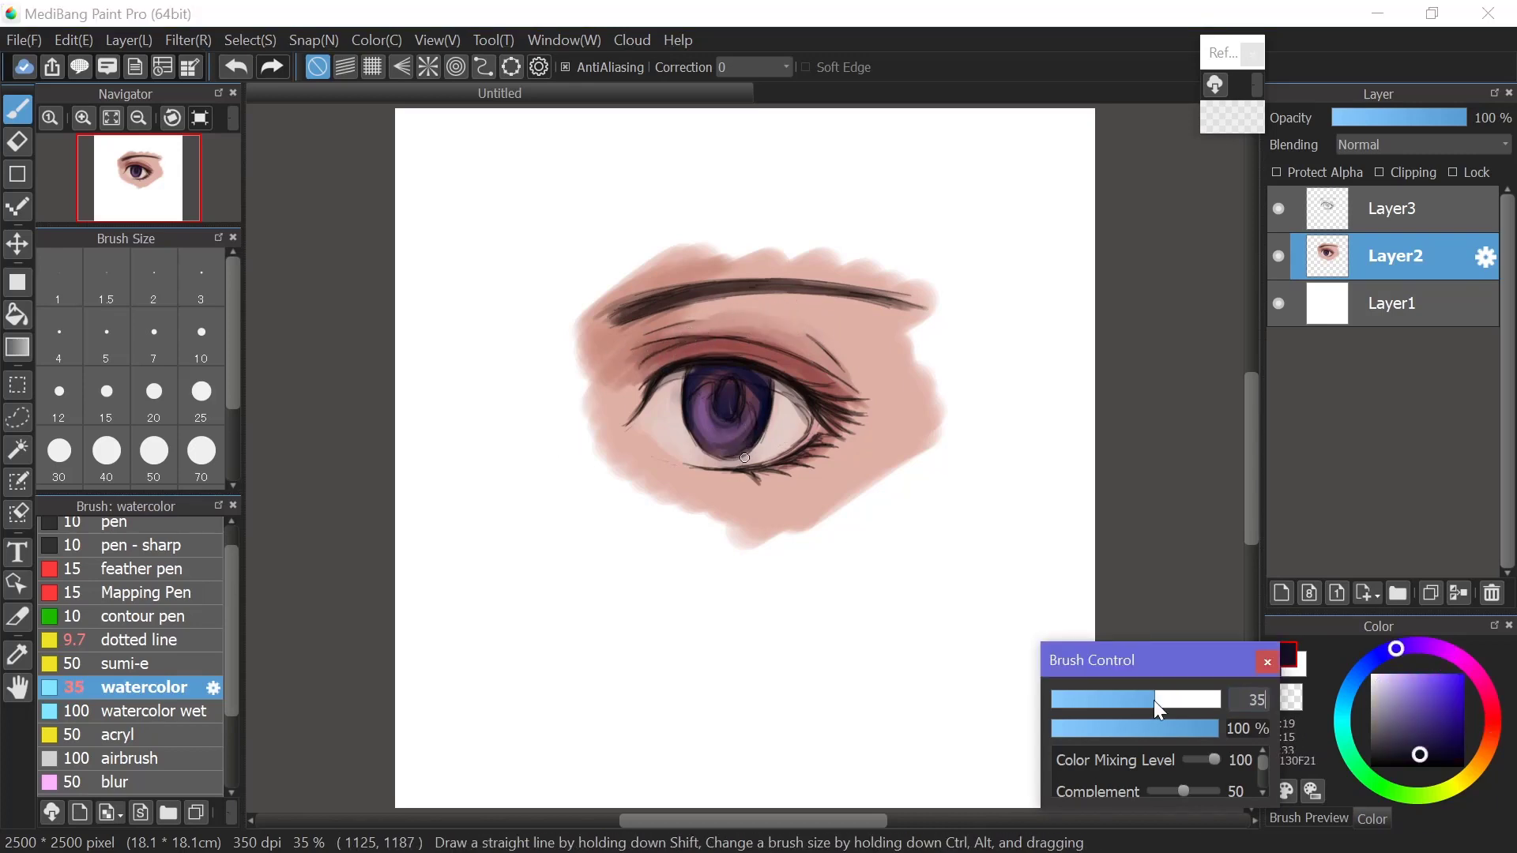
{"action": "left_click", "coordinate": [1395, 209]}
{"action": "left_click", "coordinate": [1284, 596]}
{"action": "left_click", "coordinate": [1122, 700]}
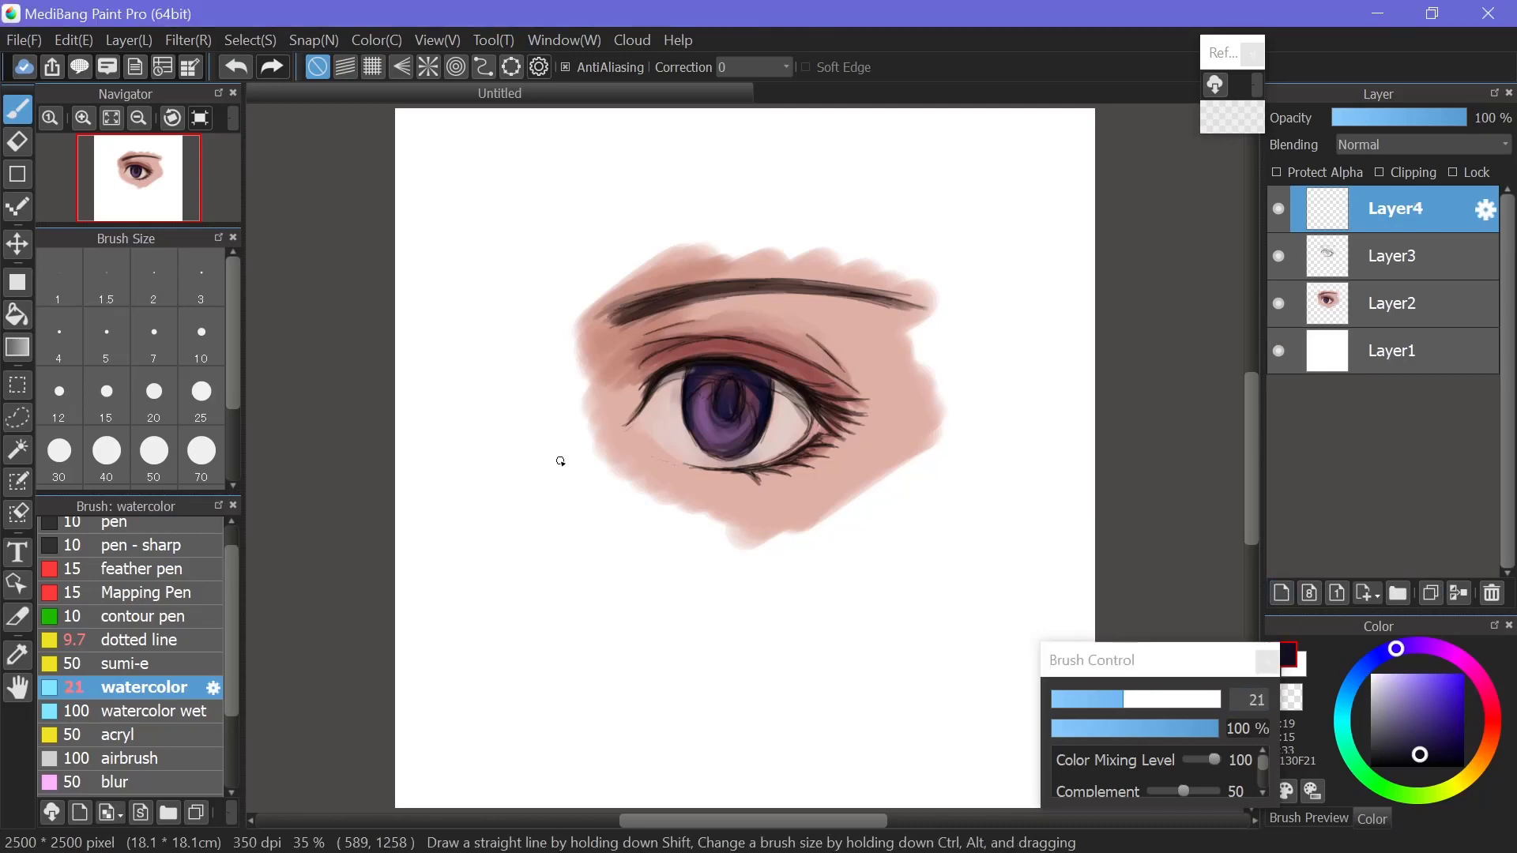
- Redraw the upper lash line from the inner corner across the iris with near-black tones sampled from the painting
{"action": "left_click", "coordinate": [678, 369], "text": "alt"}
{"action": "left_click_drag", "start_coordinate": [661, 380], "coordinate": [634, 414], "text": "ctrl+alt"}
{"action": "left_click", "coordinate": [635, 416], "text": "alt"}
{"action": "left_click", "coordinate": [714, 360], "text": "alt"}
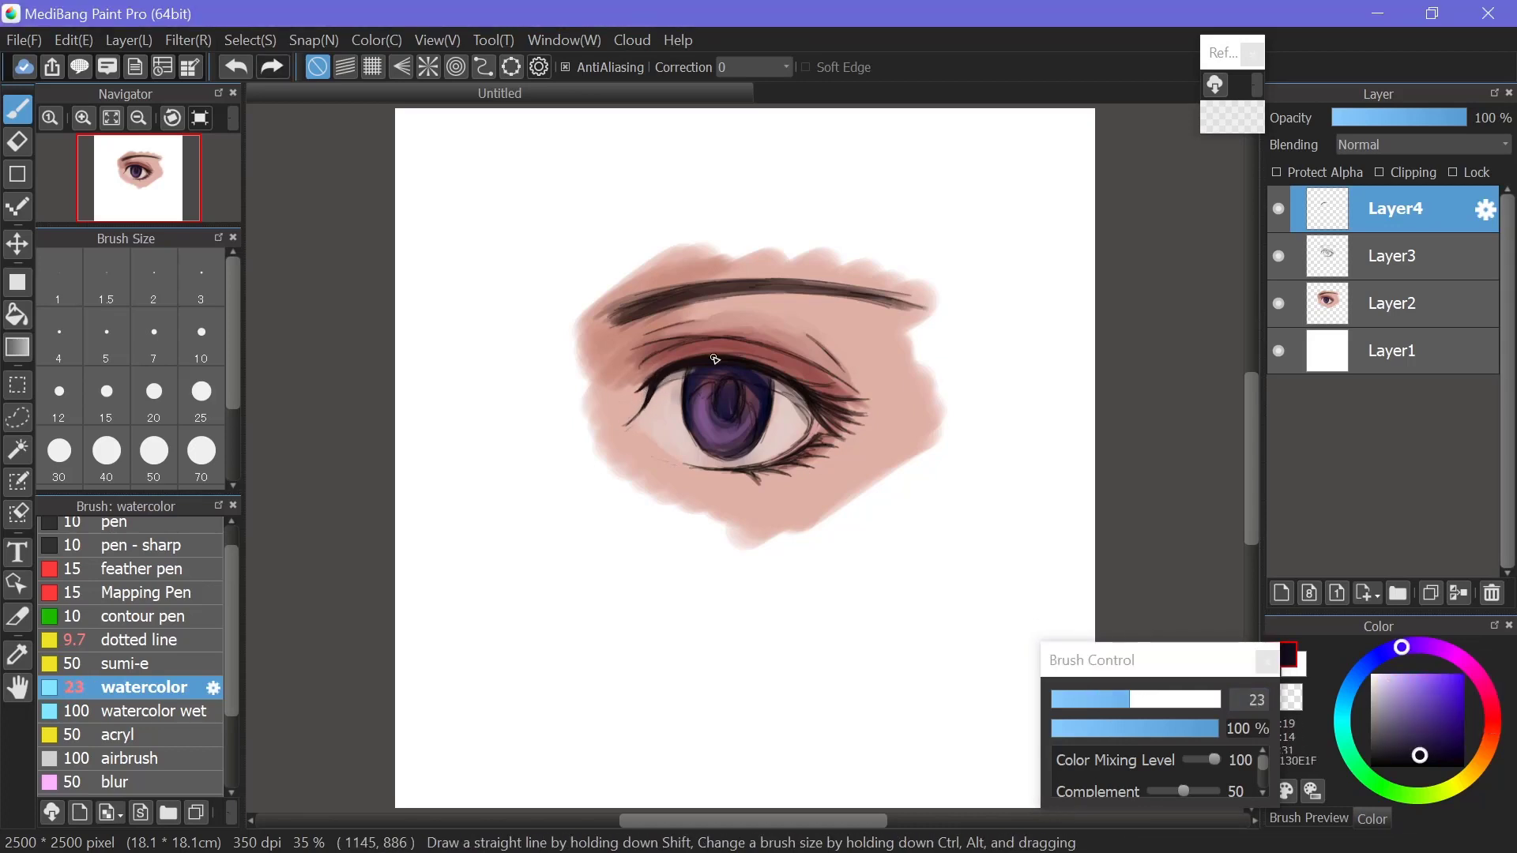
{"action": "left_click", "coordinate": [756, 371], "text": "alt"}
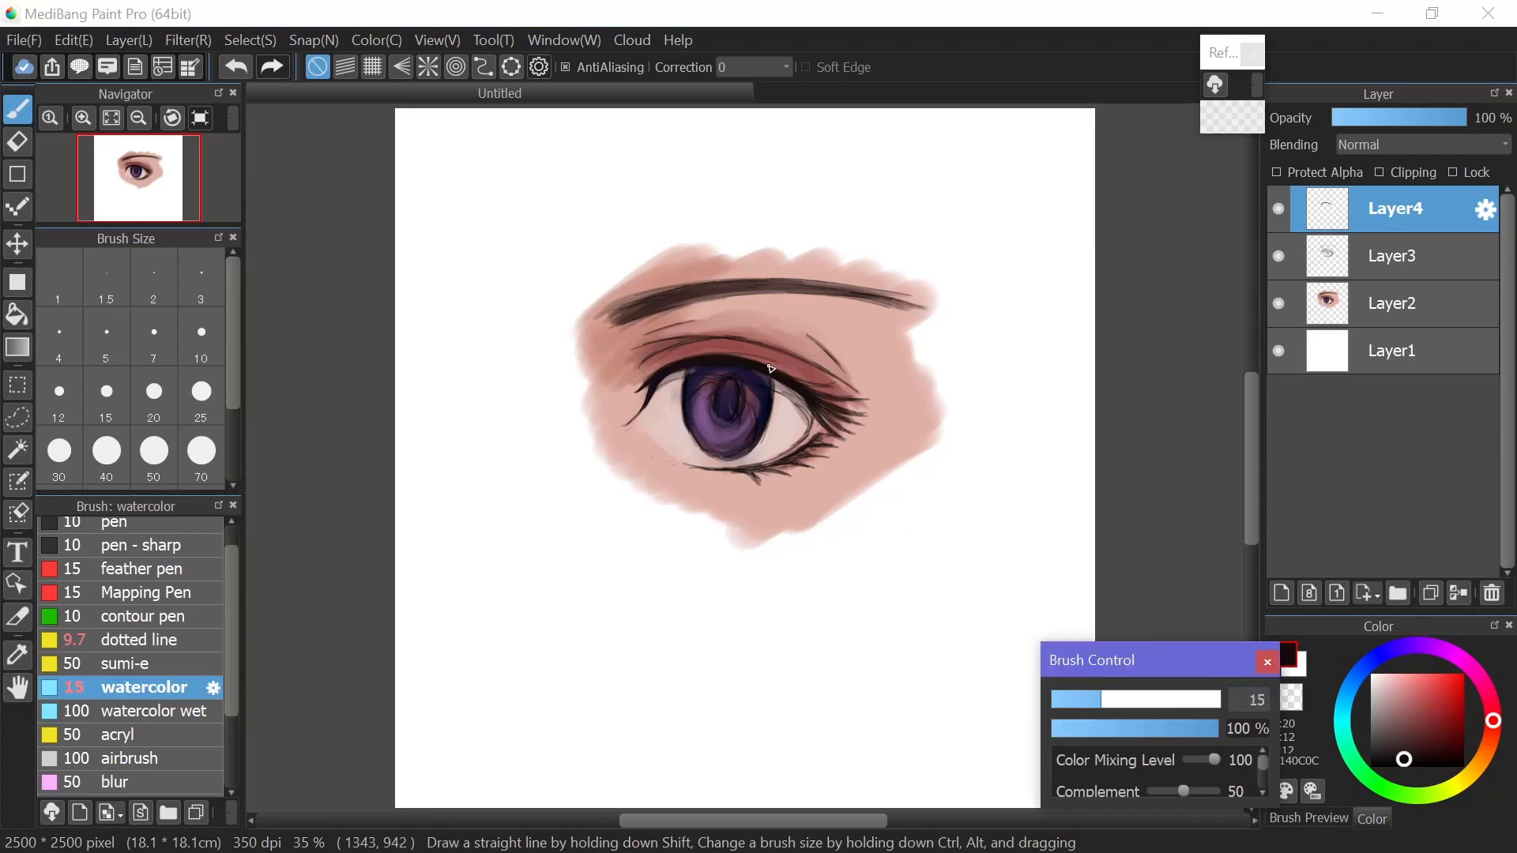
- Paint thicker, longer outer upper lashes in #140C0C with the watercolor brush at size 15, erasing stray marks
{"action": "left_click_drag", "start_coordinate": [800, 397], "coordinate": [806, 400], "text": "ctrl+alt"}
{"action": "key", "text": "e"}
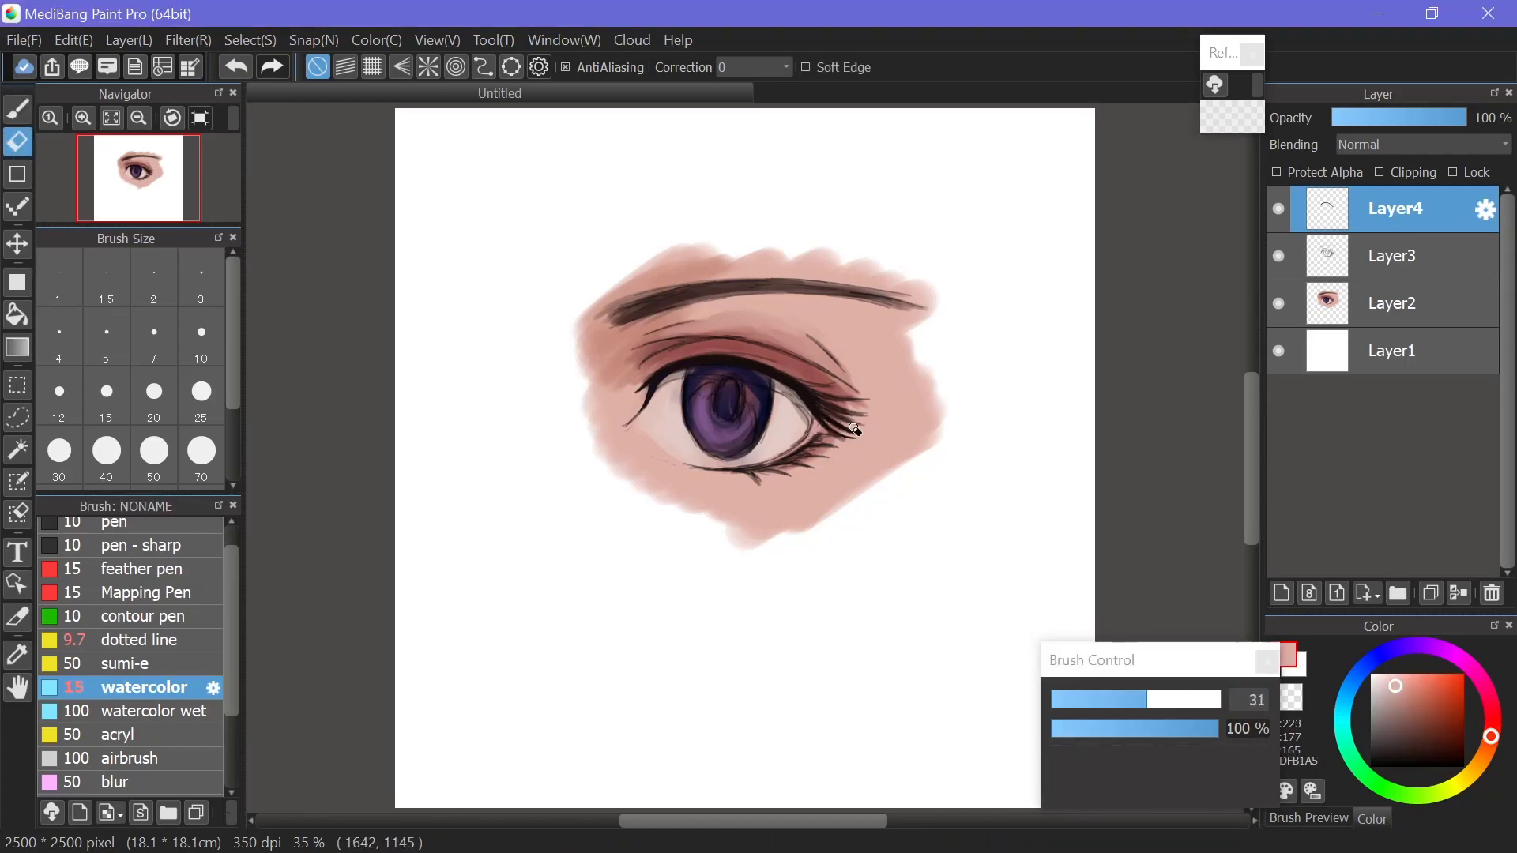
{"action": "key", "text": "b"}
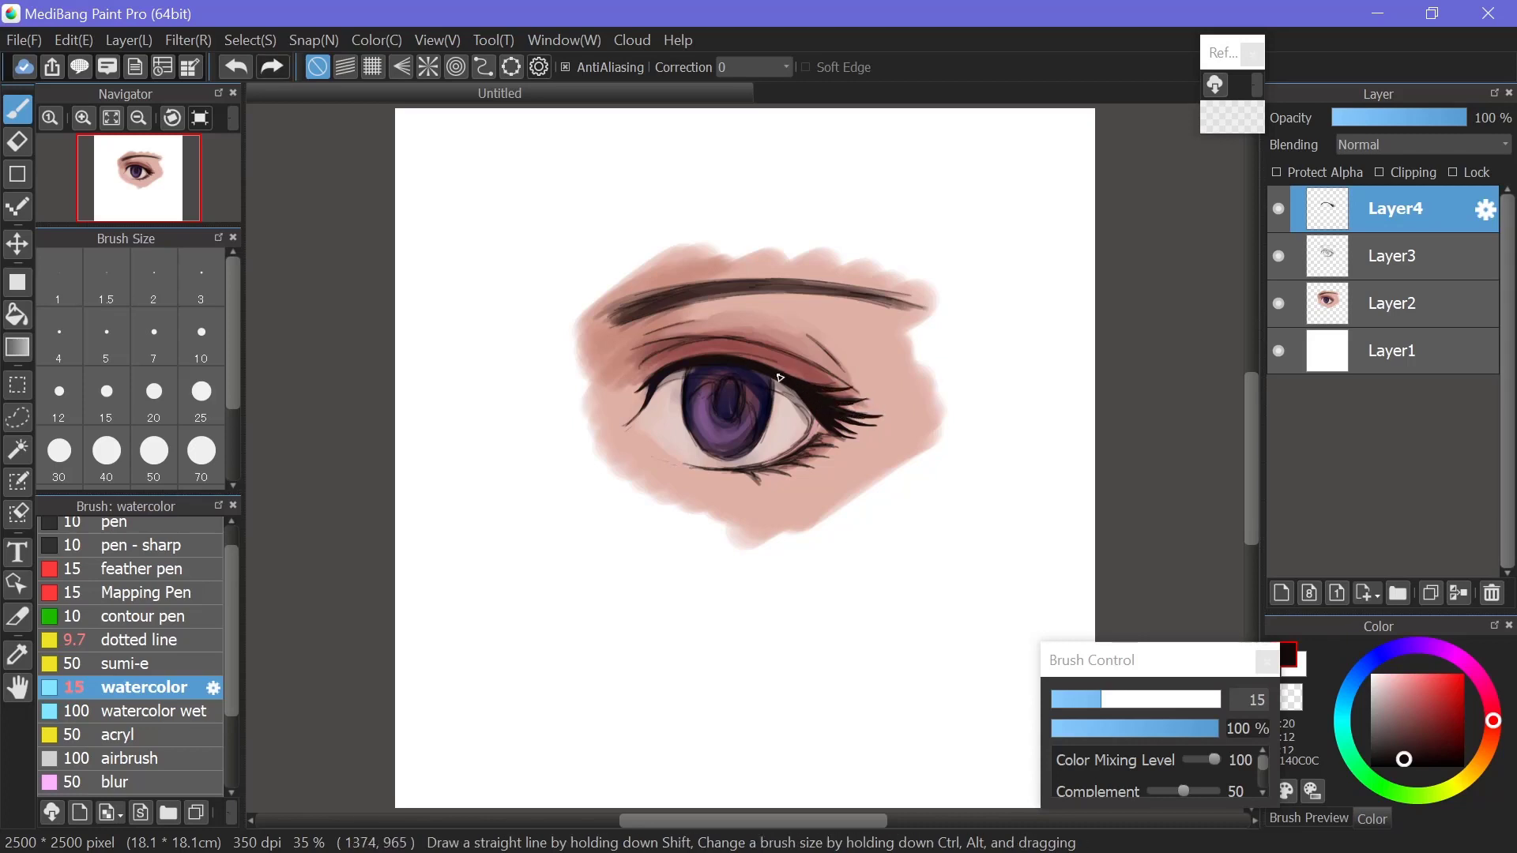
- Blend the outer eyelid just above the lashes with sampled eyelid and skin tones at brush size 15
{"action": "left_click", "coordinate": [792, 378], "text": "alt"}
{"action": "left_click", "coordinate": [840, 385], "text": "alt"}
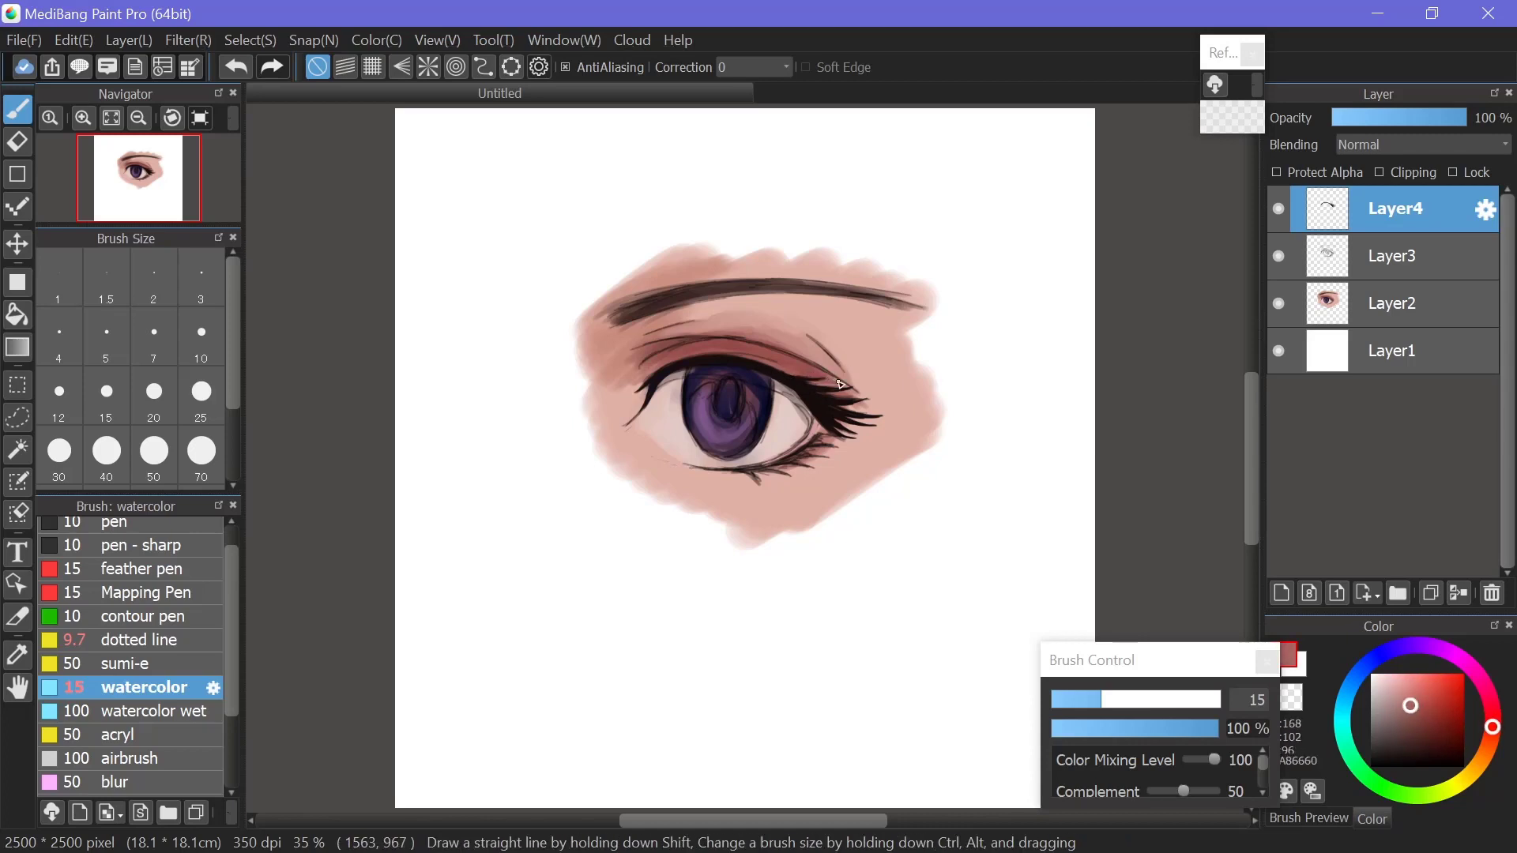
{"action": "left_click", "coordinate": [825, 390], "text": "alt"}
{"action": "left_click", "coordinate": [798, 380], "text": "alt"}
{"action": "left_click", "coordinate": [781, 375], "text": "alt"}
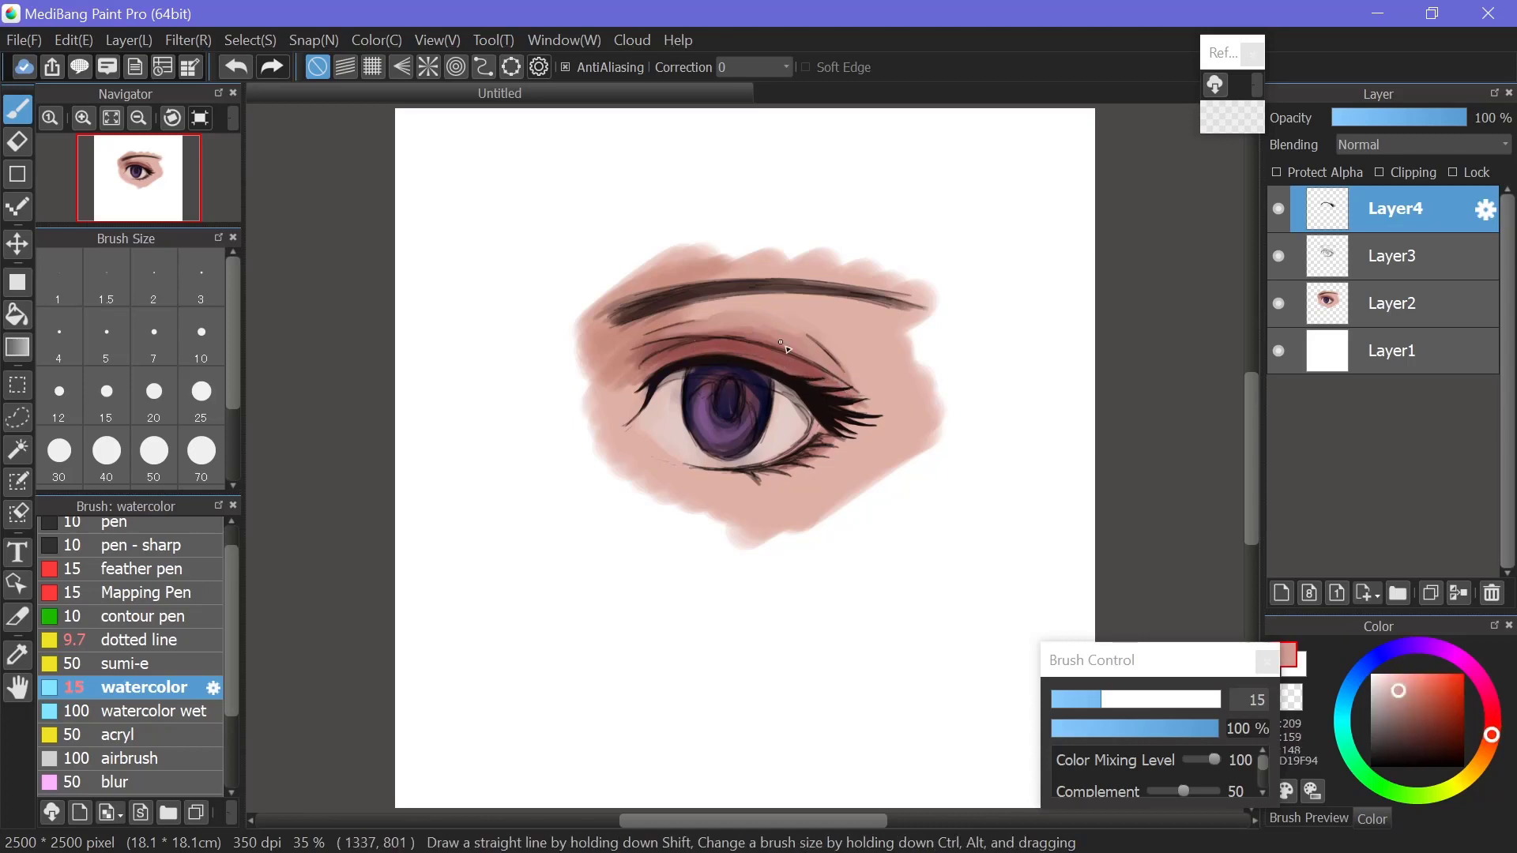
- Shade the middle of the upper eyelid and its crease with sampled reddish browns such as #783530 at brush size 28
{"action": "left_click", "coordinate": [1115, 700]}
{"action": "left_click", "coordinate": [1143, 700]}
{"action": "left_click", "coordinate": [715, 357], "text": "alt"}
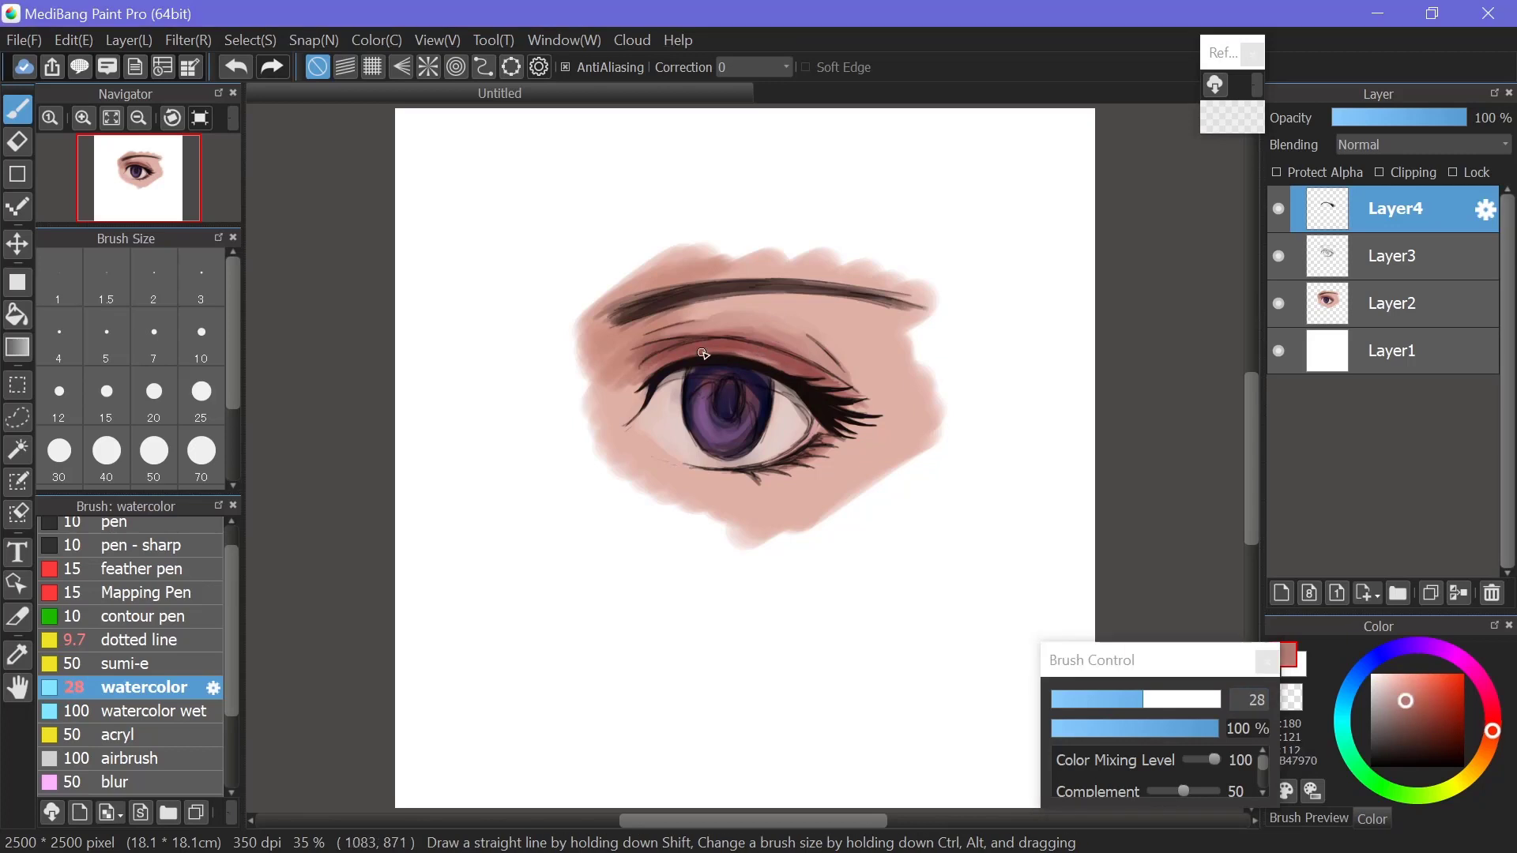
{"action": "left_click", "coordinate": [711, 351], "text": "alt"}
{"action": "left_click", "coordinate": [703, 338], "text": "alt"}
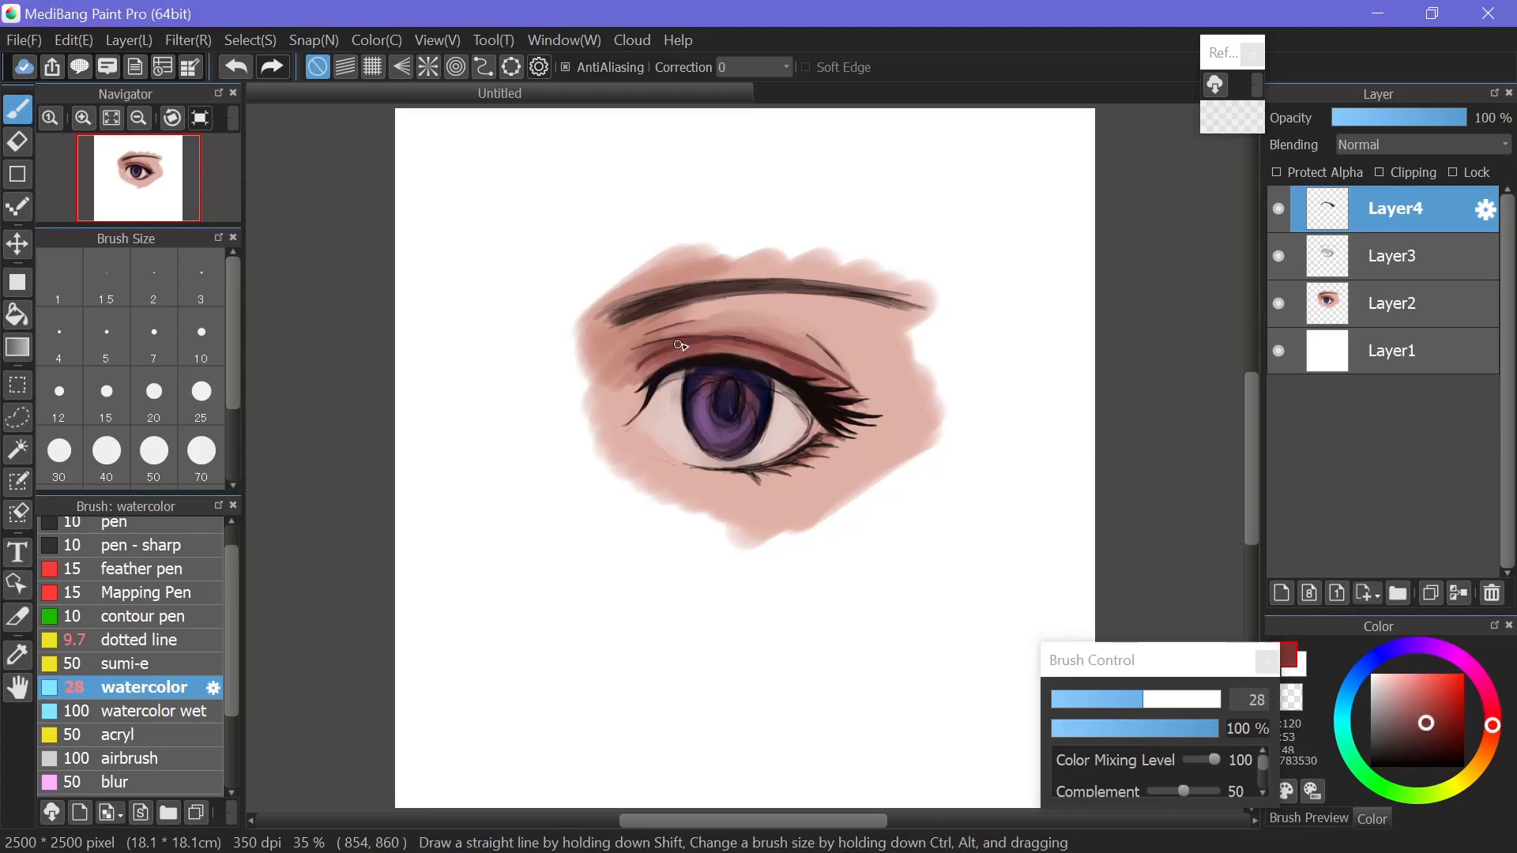
- Blend the inner end of the eyelid shadow into the skin with sampled tones such as #93504A at brush size 49
{"action": "left_click", "coordinate": [644, 355], "text": "alt"}
{"action": "left_click", "coordinate": [642, 354], "text": "alt"}
{"action": "left_click_drag", "start_coordinate": [640, 352], "coordinate": [638, 351]}
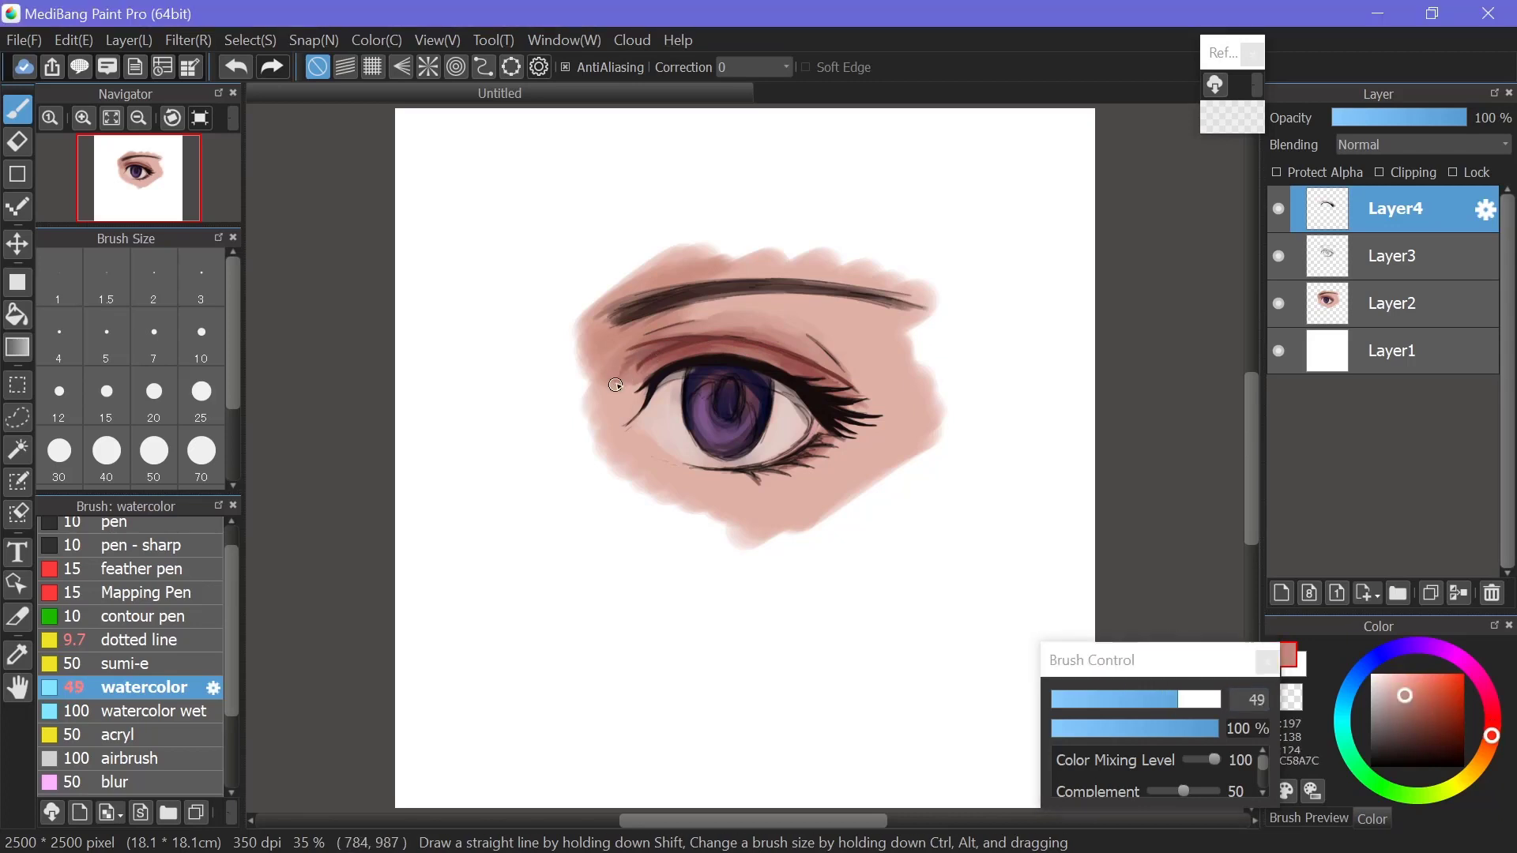
{"action": "left_click", "coordinate": [653, 363], "text": "alt"}
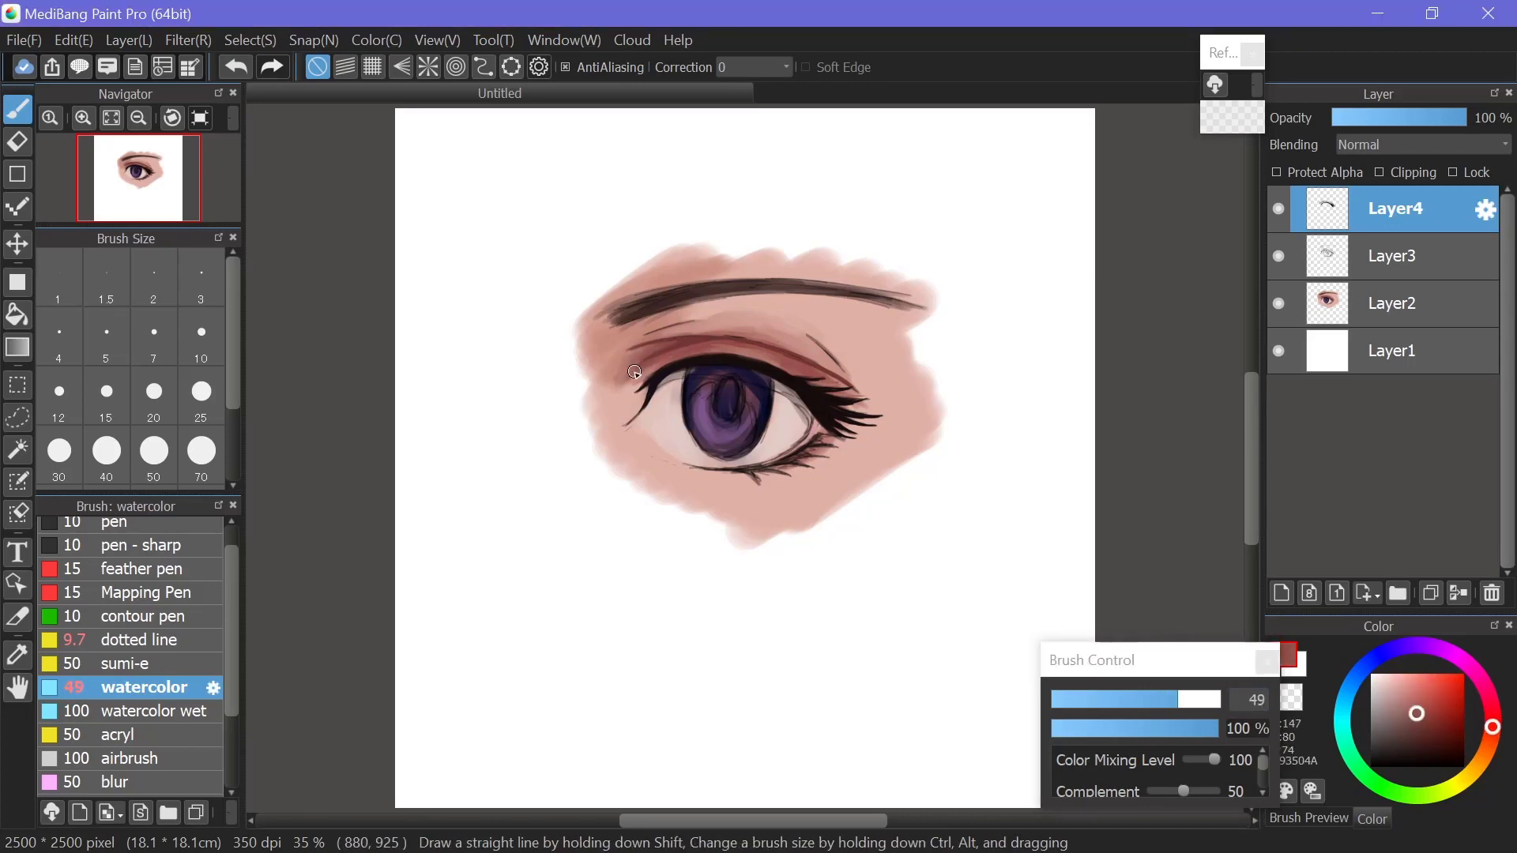
- Deepen the outer eyelid crease with sampled reddish browns, painting over the sketch line at its outer end with #90534C
{"action": "left_click", "coordinate": [751, 342], "text": "alt"}
{"action": "left_click", "coordinate": [782, 347], "text": "alt"}
{"action": "left_click", "coordinate": [794, 352], "text": "alt"}
{"action": "left_click", "coordinate": [799, 361], "text": "alt"}
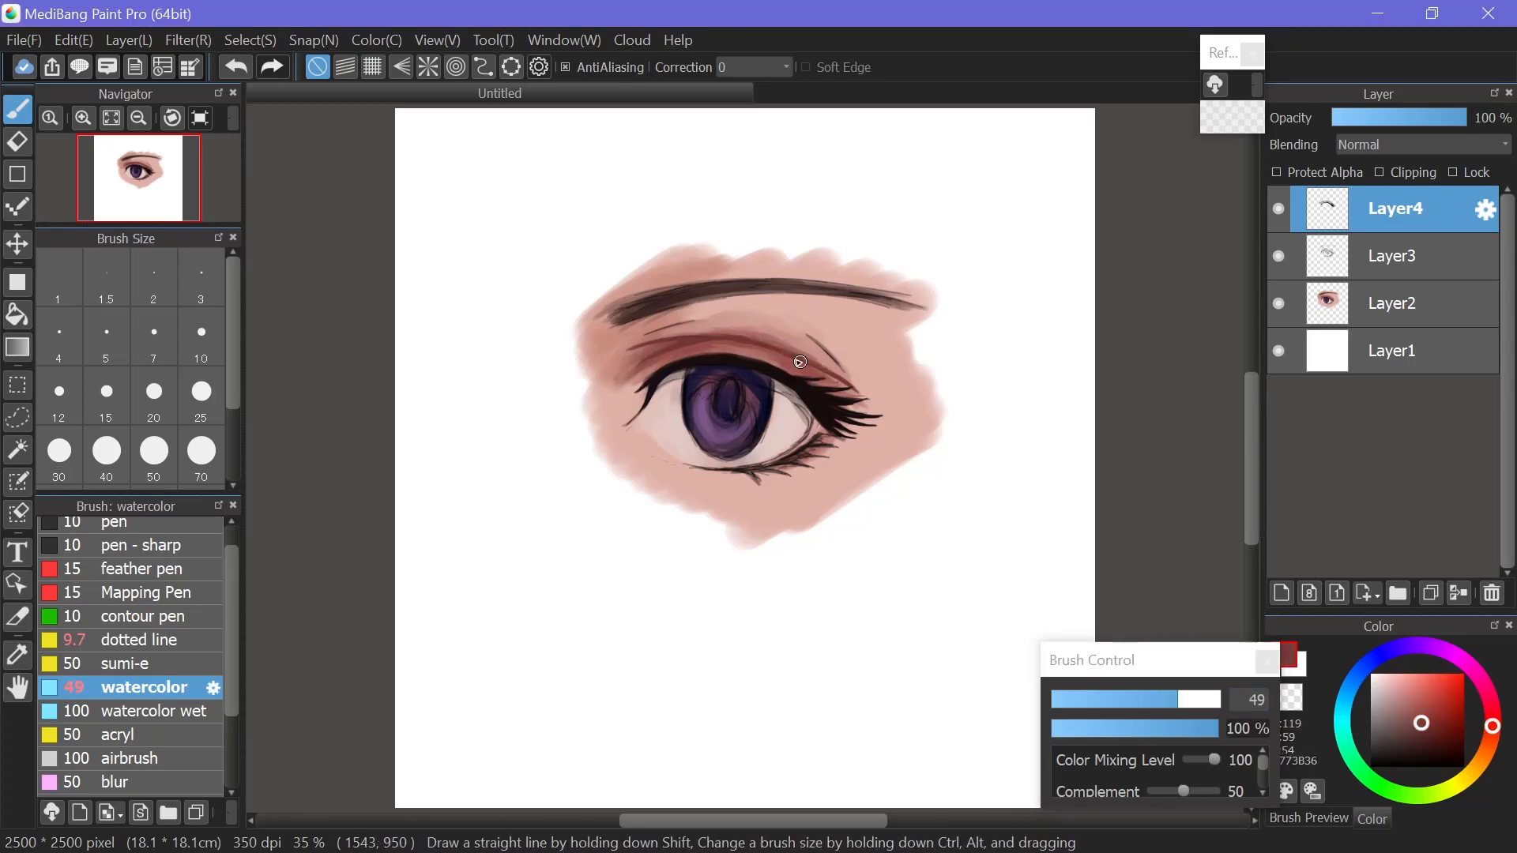
{"action": "left_click", "coordinate": [802, 359], "text": "alt"}
{"action": "left_click", "coordinate": [810, 355], "text": "alt"}
{"action": "left_click_drag", "start_coordinate": [813, 340], "coordinate": [841, 380]}
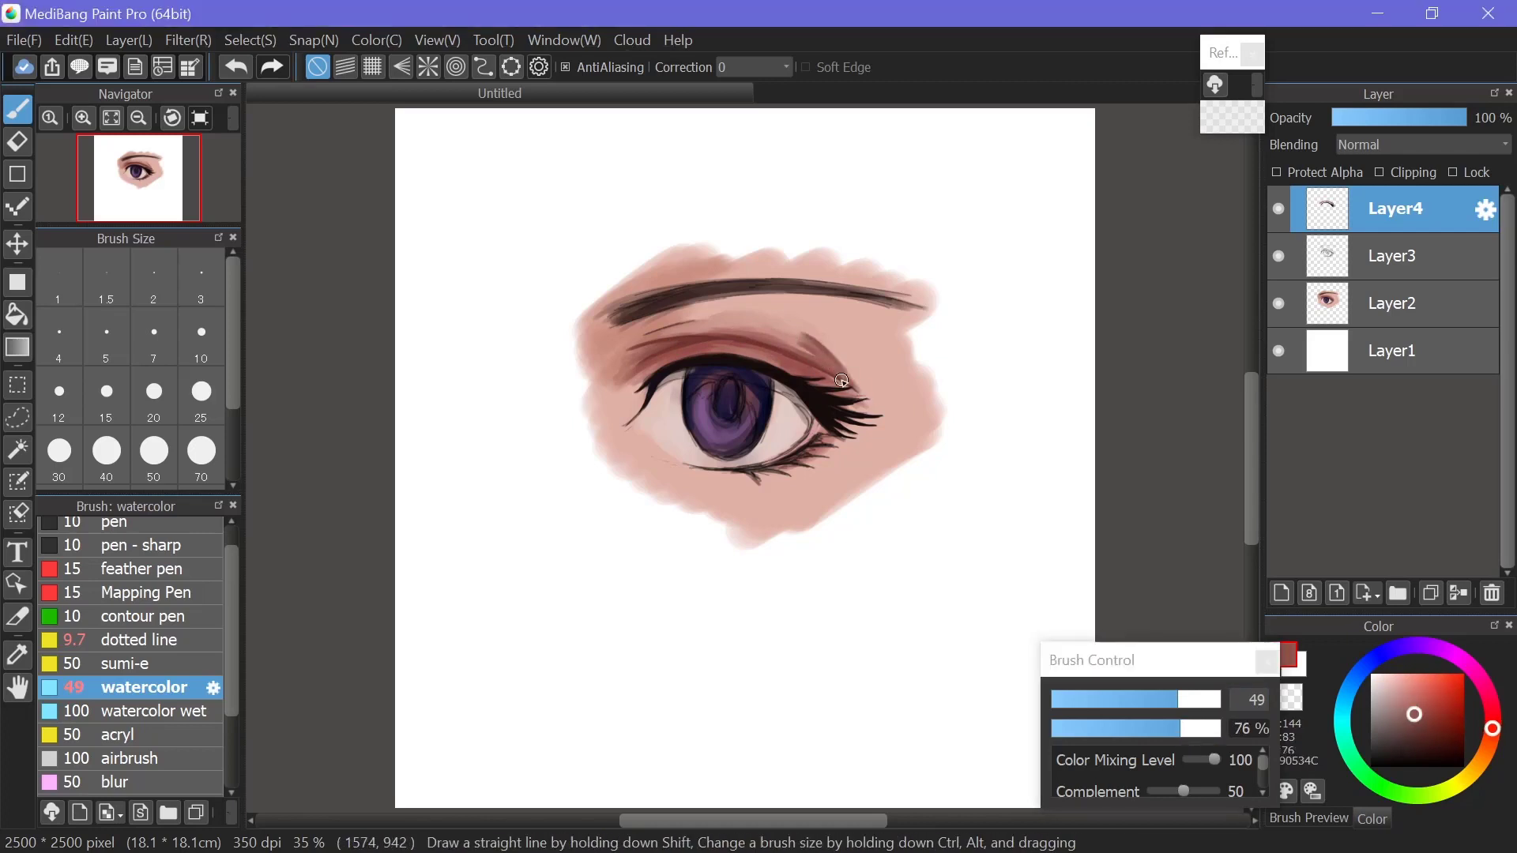
- Lower the brush opacity to 58% and smooth the skin above the eyelid crease with sampled tones
{"action": "left_click", "coordinate": [1150, 729]}
{"action": "left_click", "coordinate": [798, 341], "text": "alt"}
{"action": "left_click", "coordinate": [765, 316], "text": "alt"}
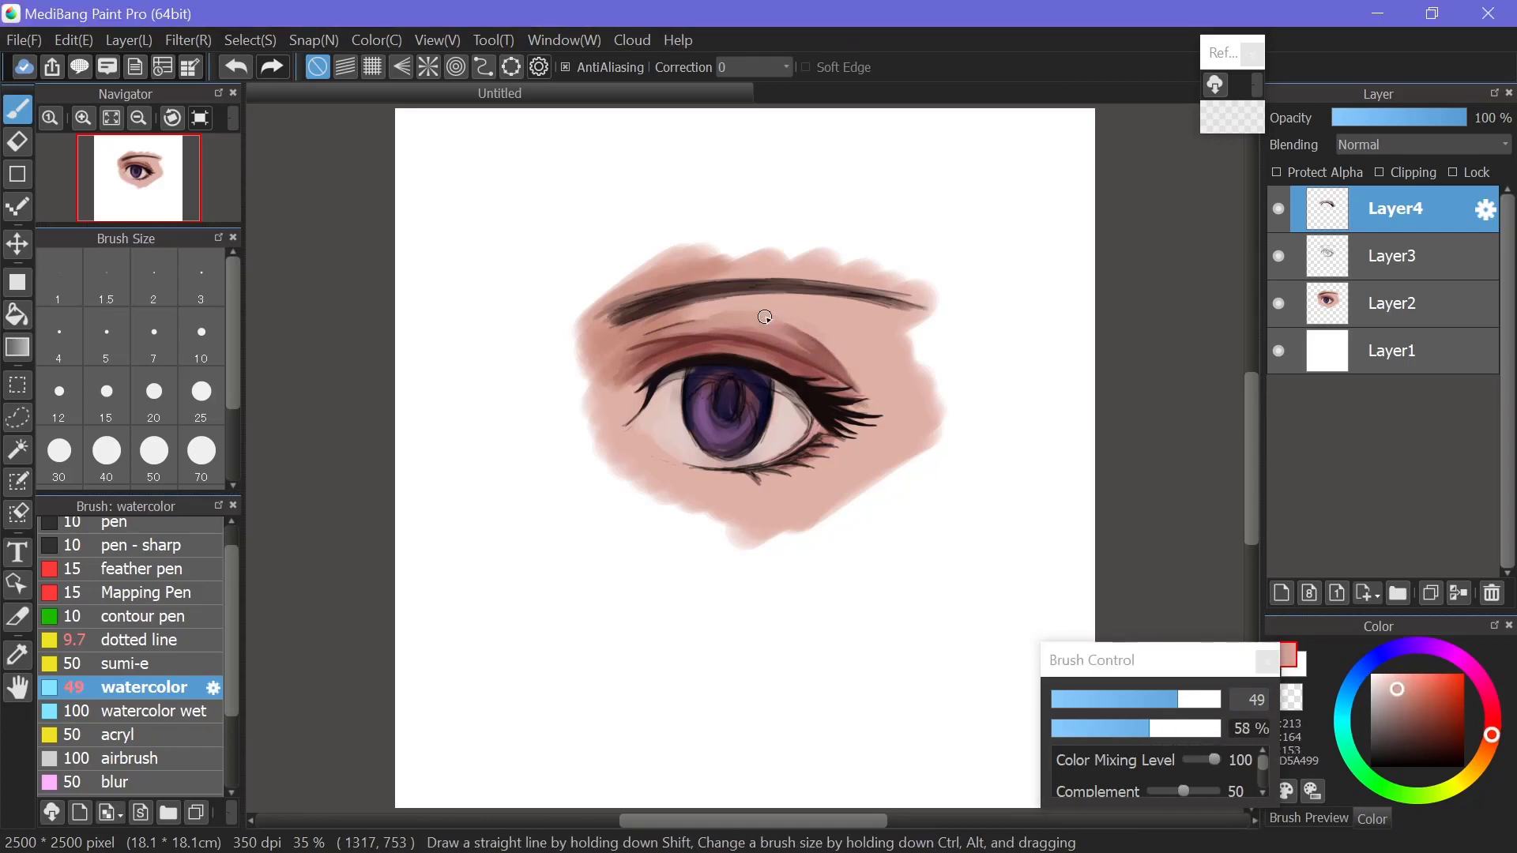
{"action": "left_click", "coordinate": [787, 331], "text": "alt"}
{"action": "left_click", "coordinate": [696, 314], "text": "alt"}
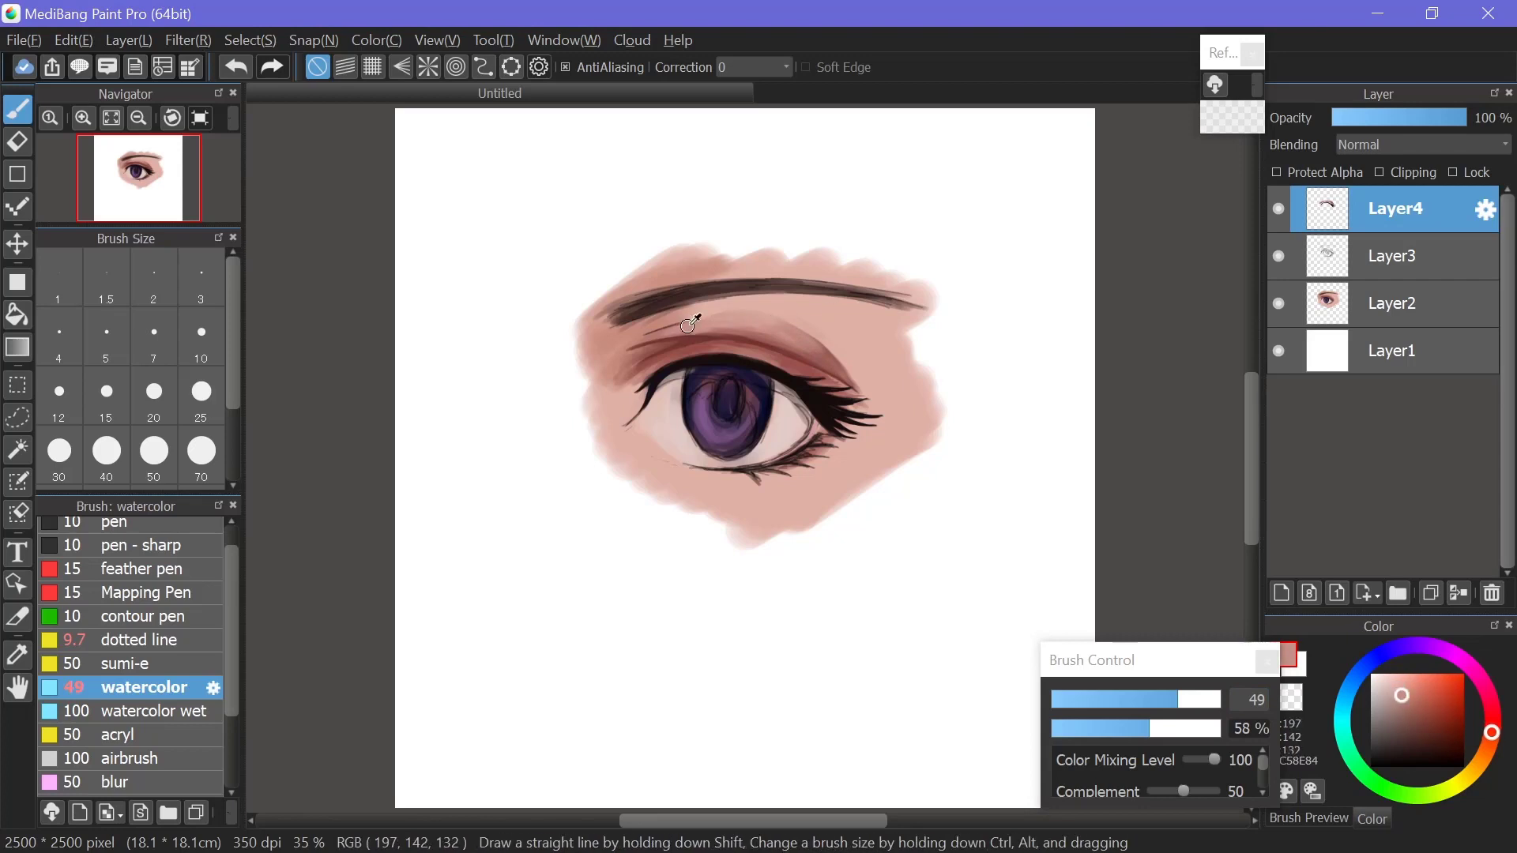
{"action": "left_click", "coordinate": [731, 318], "text": "alt"}
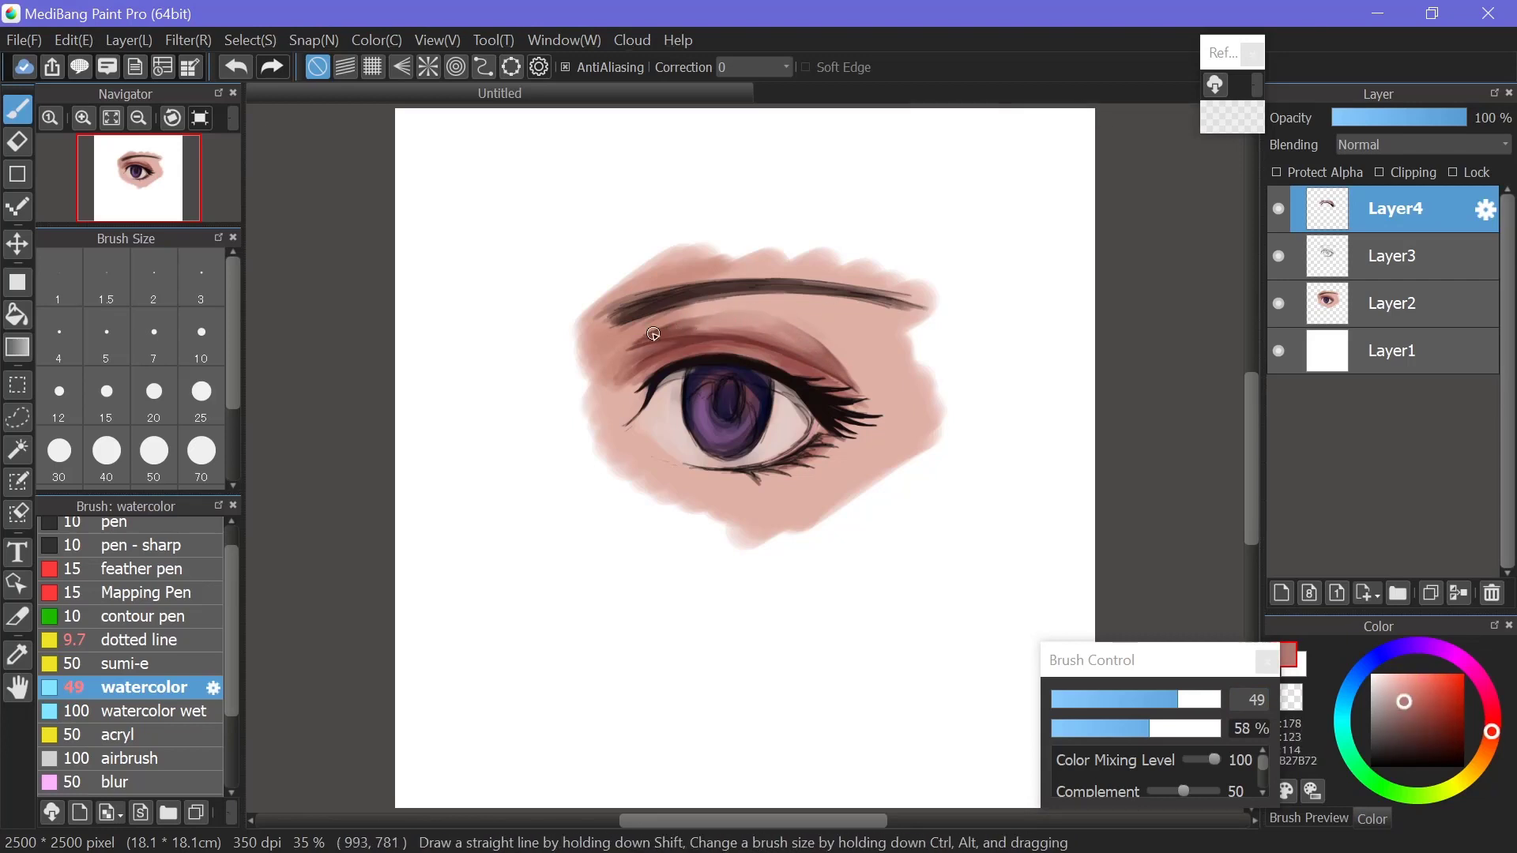
- Paint over the inner crease sketch line and blend the inner eyelid shadow toward the eyebrow with sampled browns
{"action": "left_click", "coordinate": [628, 341], "text": "alt"}
{"action": "left_click", "coordinate": [650, 332], "text": "alt"}
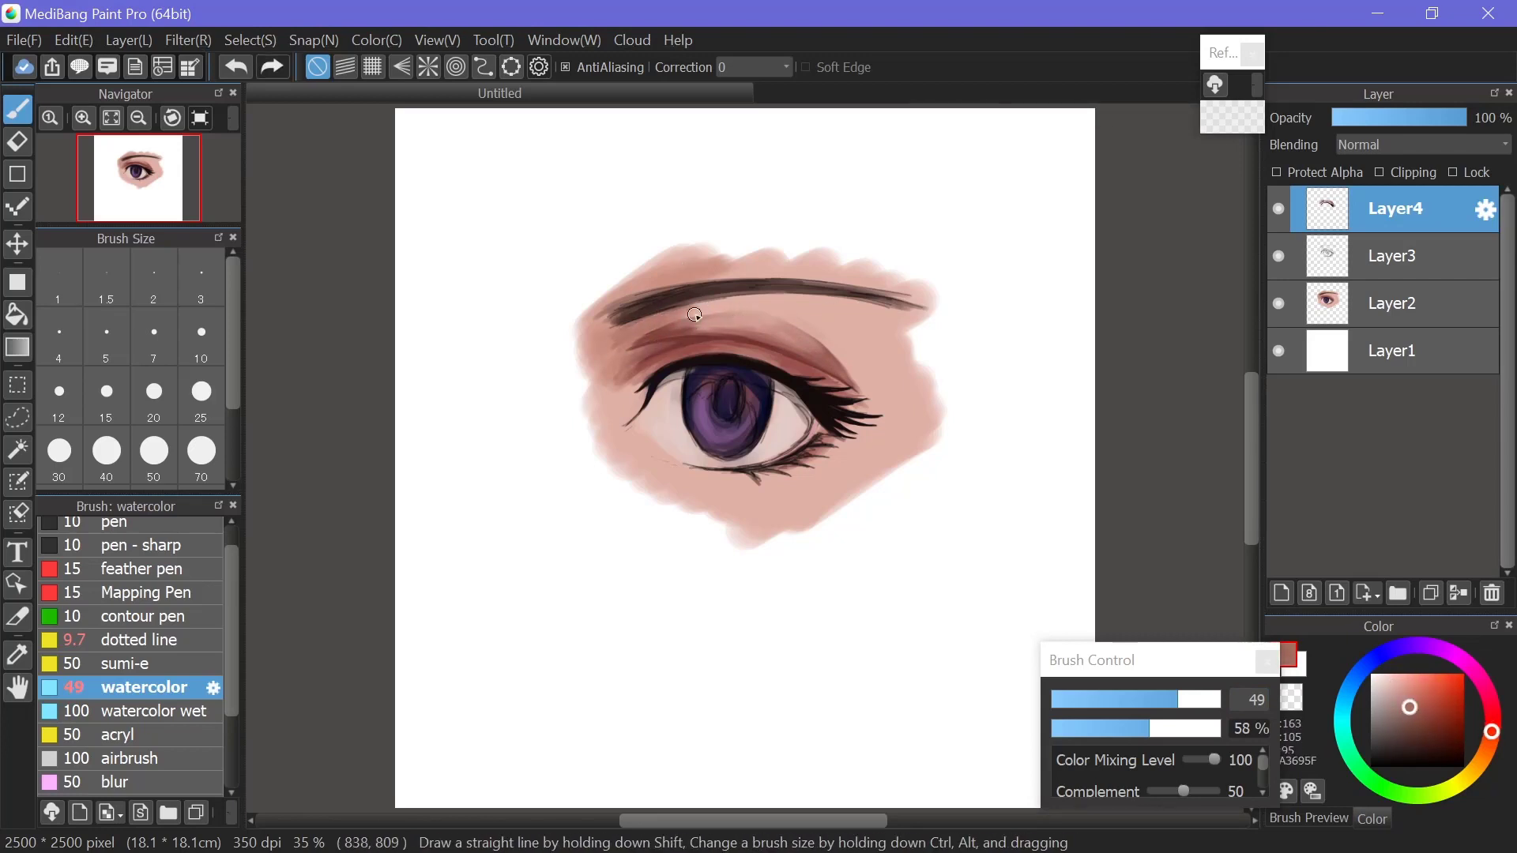
{"action": "left_click", "coordinate": [816, 298], "text": "alt"}
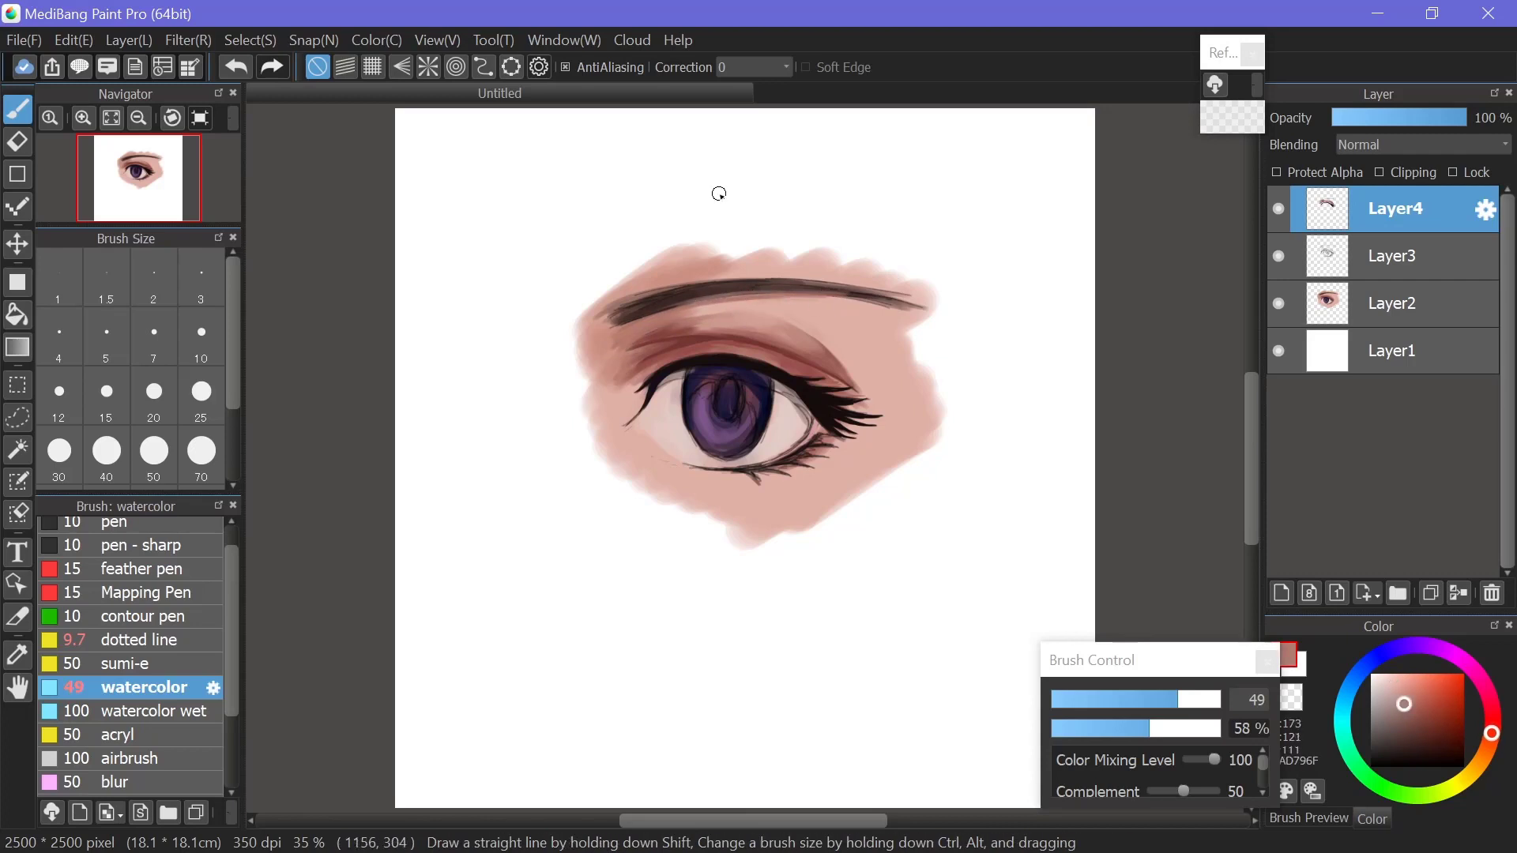
{"action": "left_click", "coordinate": [706, 325], "text": "alt"}
{"action": "left_click", "coordinate": [679, 336], "text": "alt"}
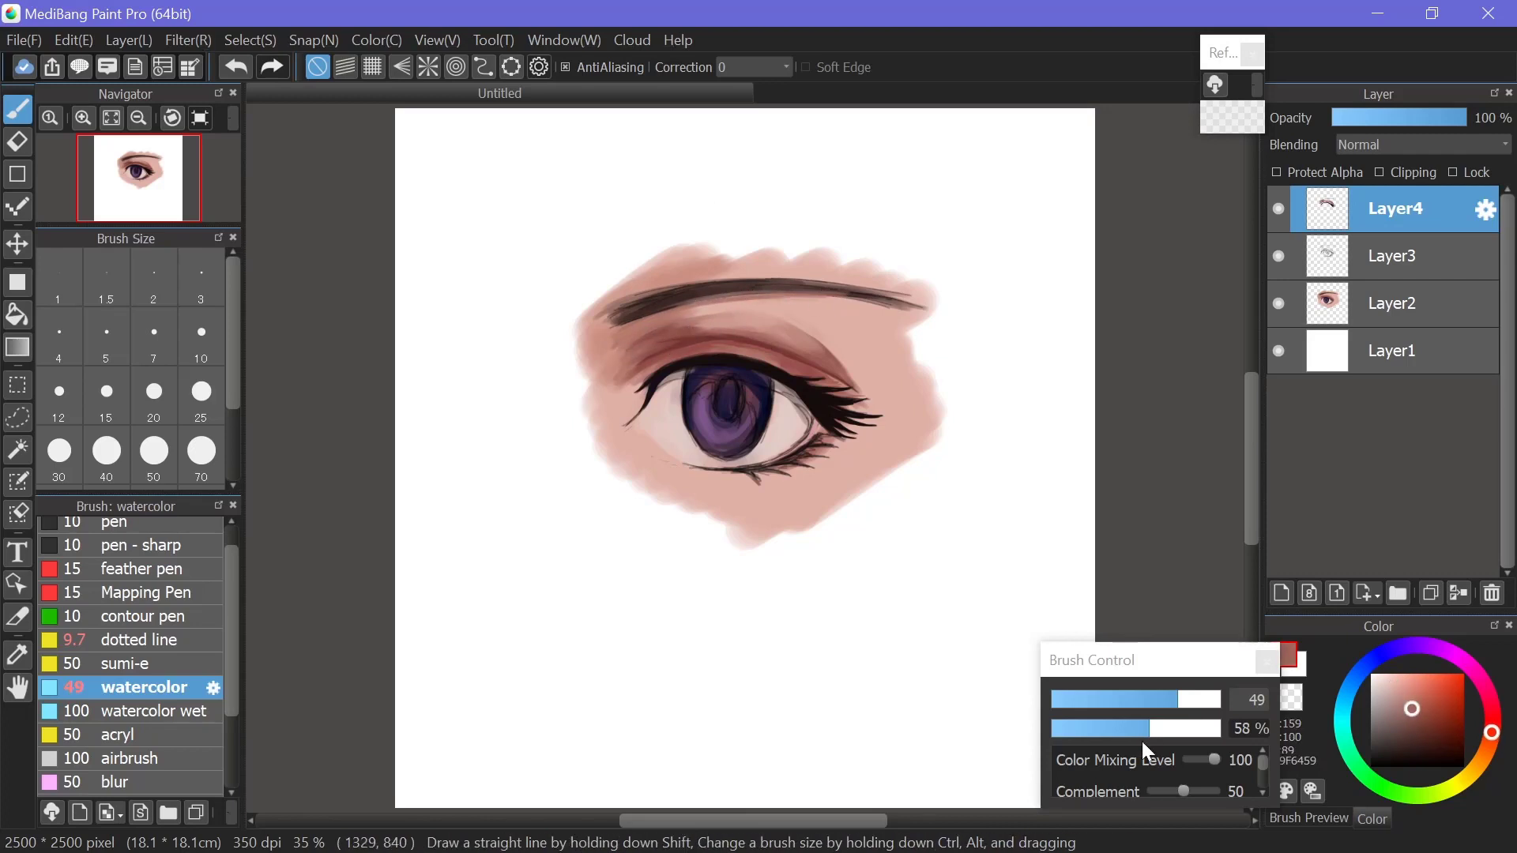
- Cover the sketch lines around the eye white with sampled eyeball and skin tones at 55% brush opacity
{"action": "left_click", "coordinate": [1141, 735]}
{"action": "left_click", "coordinate": [684, 368], "text": "alt"}
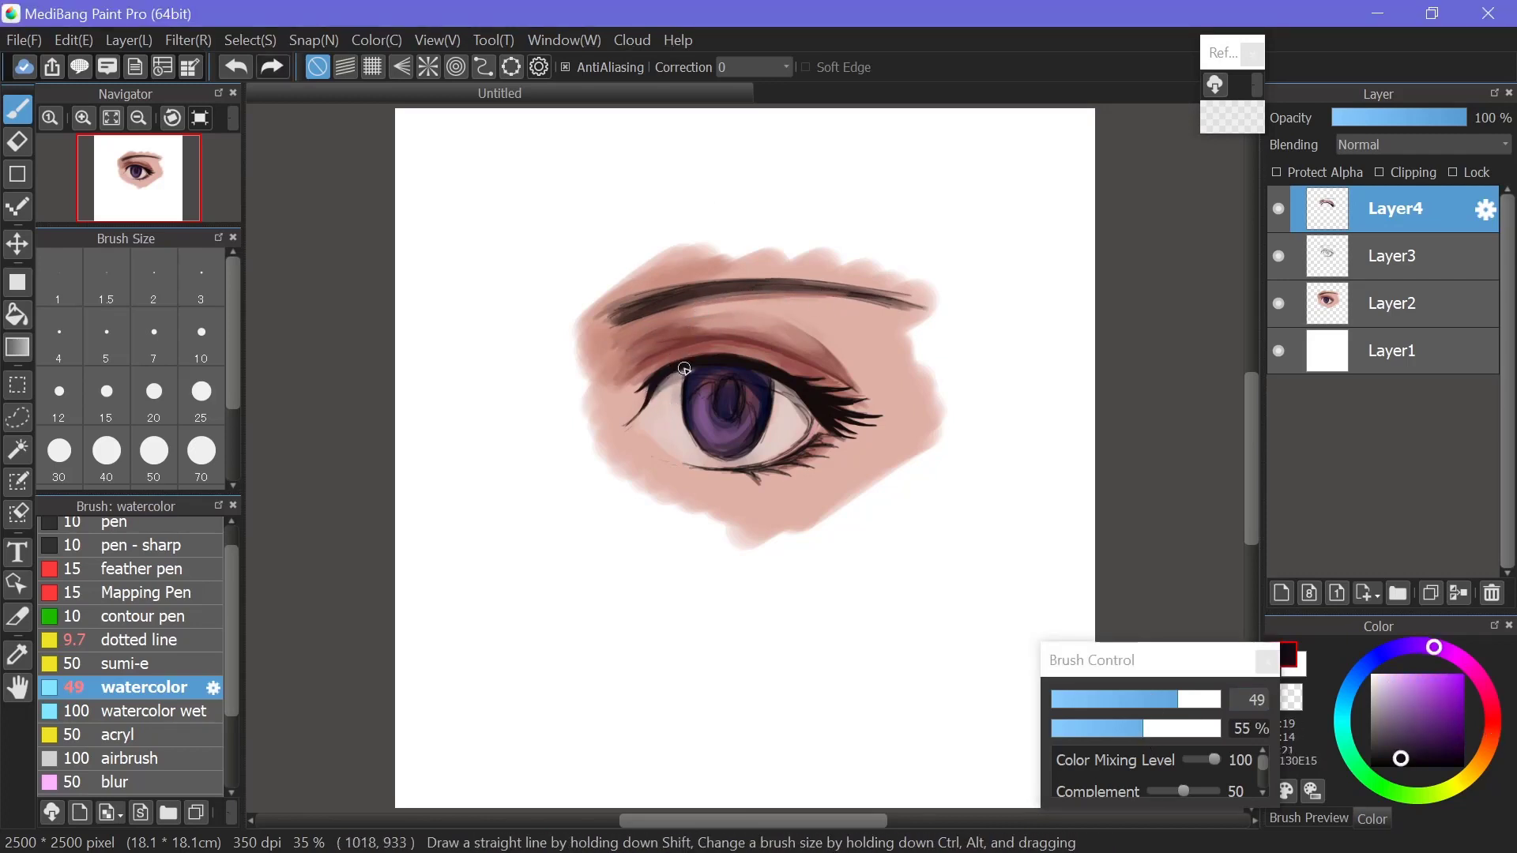
{"action": "left_click", "coordinate": [809, 424], "text": "alt"}
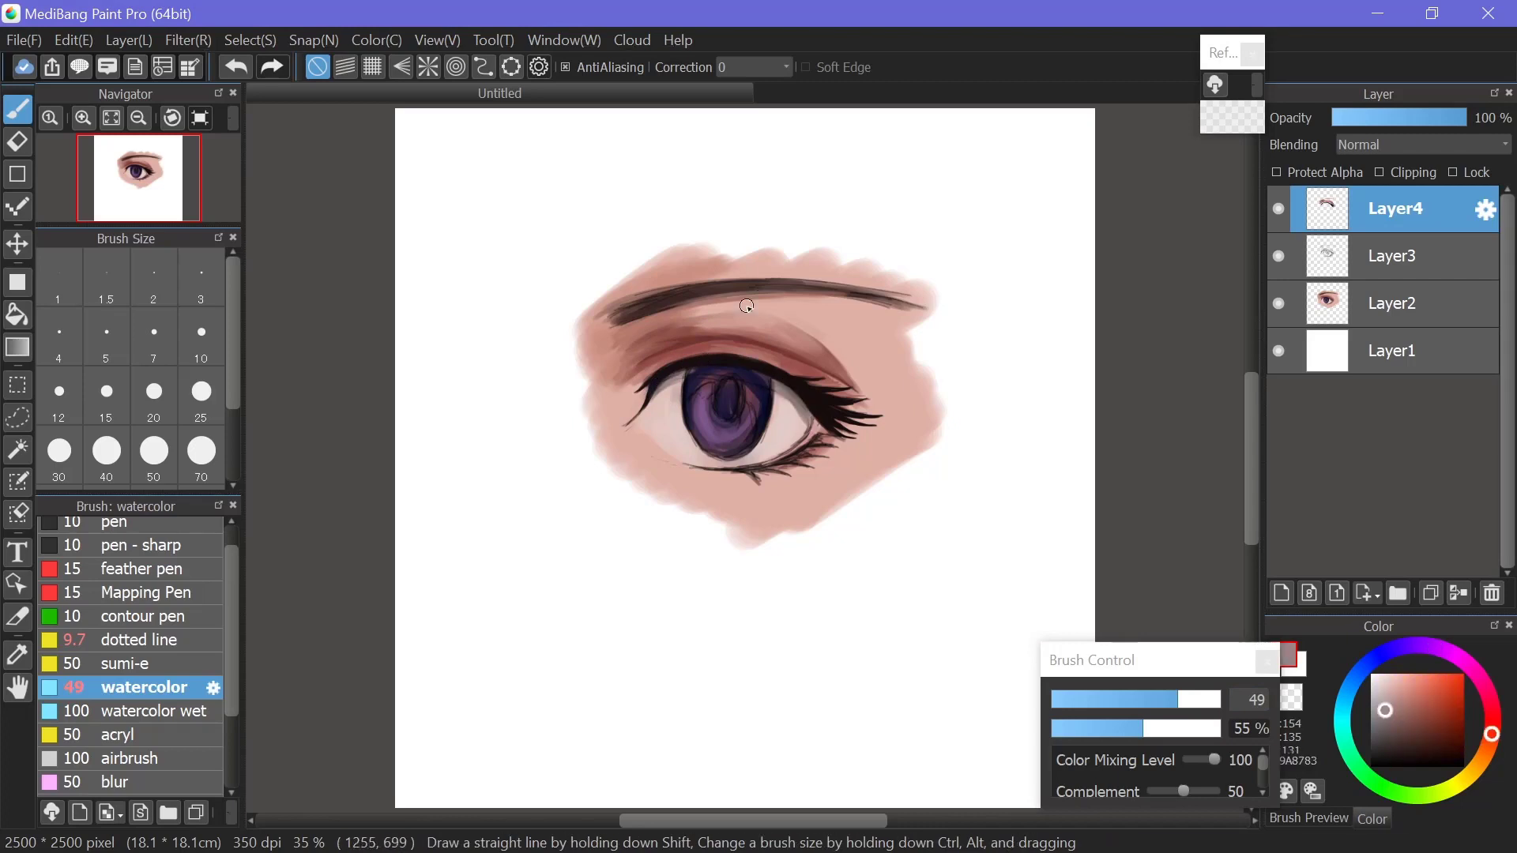
{"action": "left_click", "coordinate": [794, 418], "text": "alt"}
{"action": "left_click", "coordinate": [645, 415], "text": "alt"}
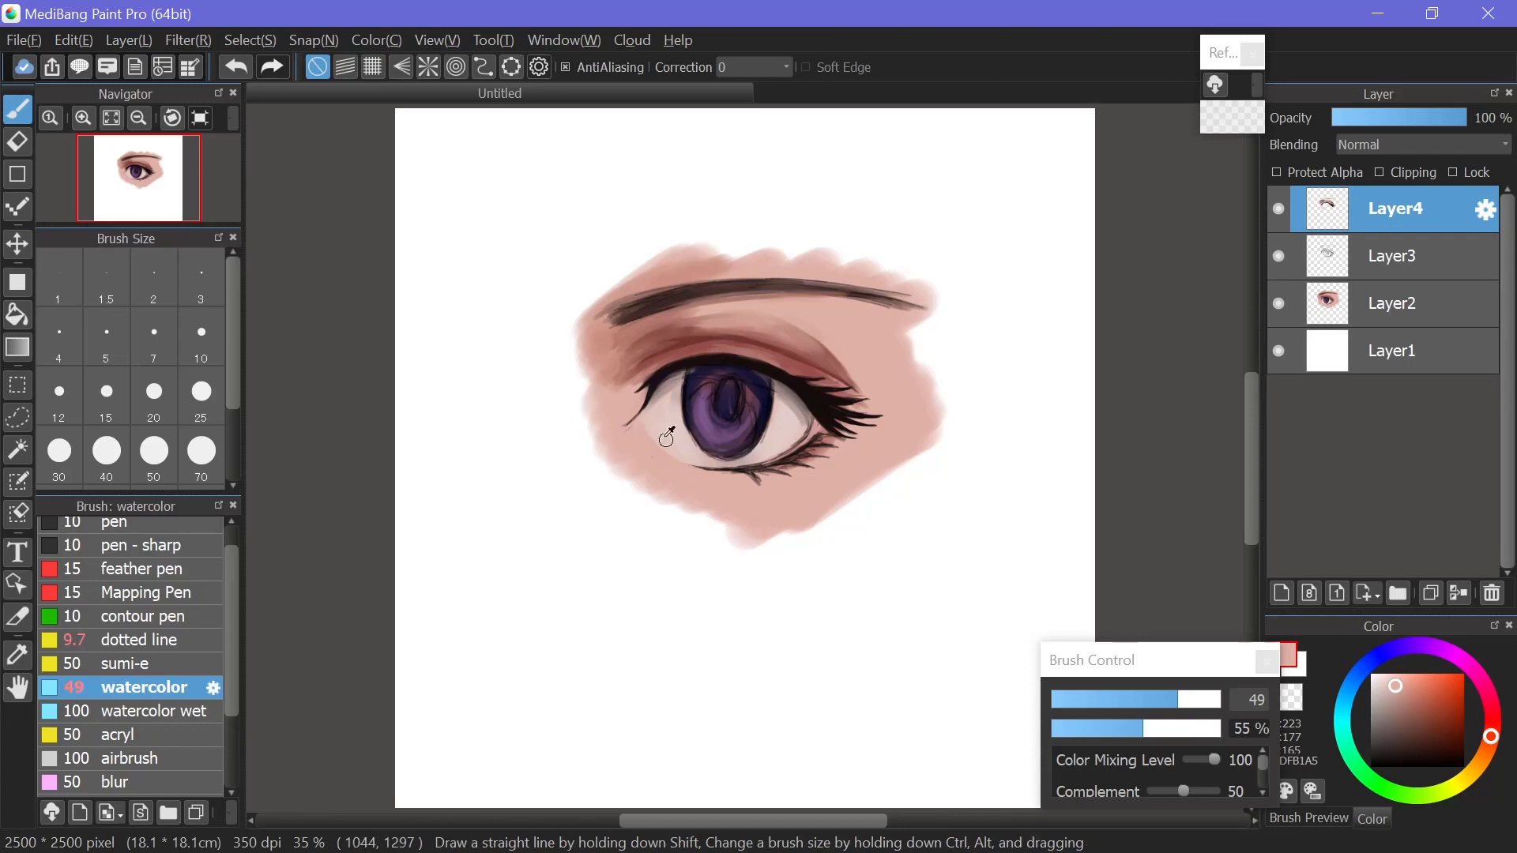
{"action": "left_click", "coordinate": [699, 455], "text": "alt"}
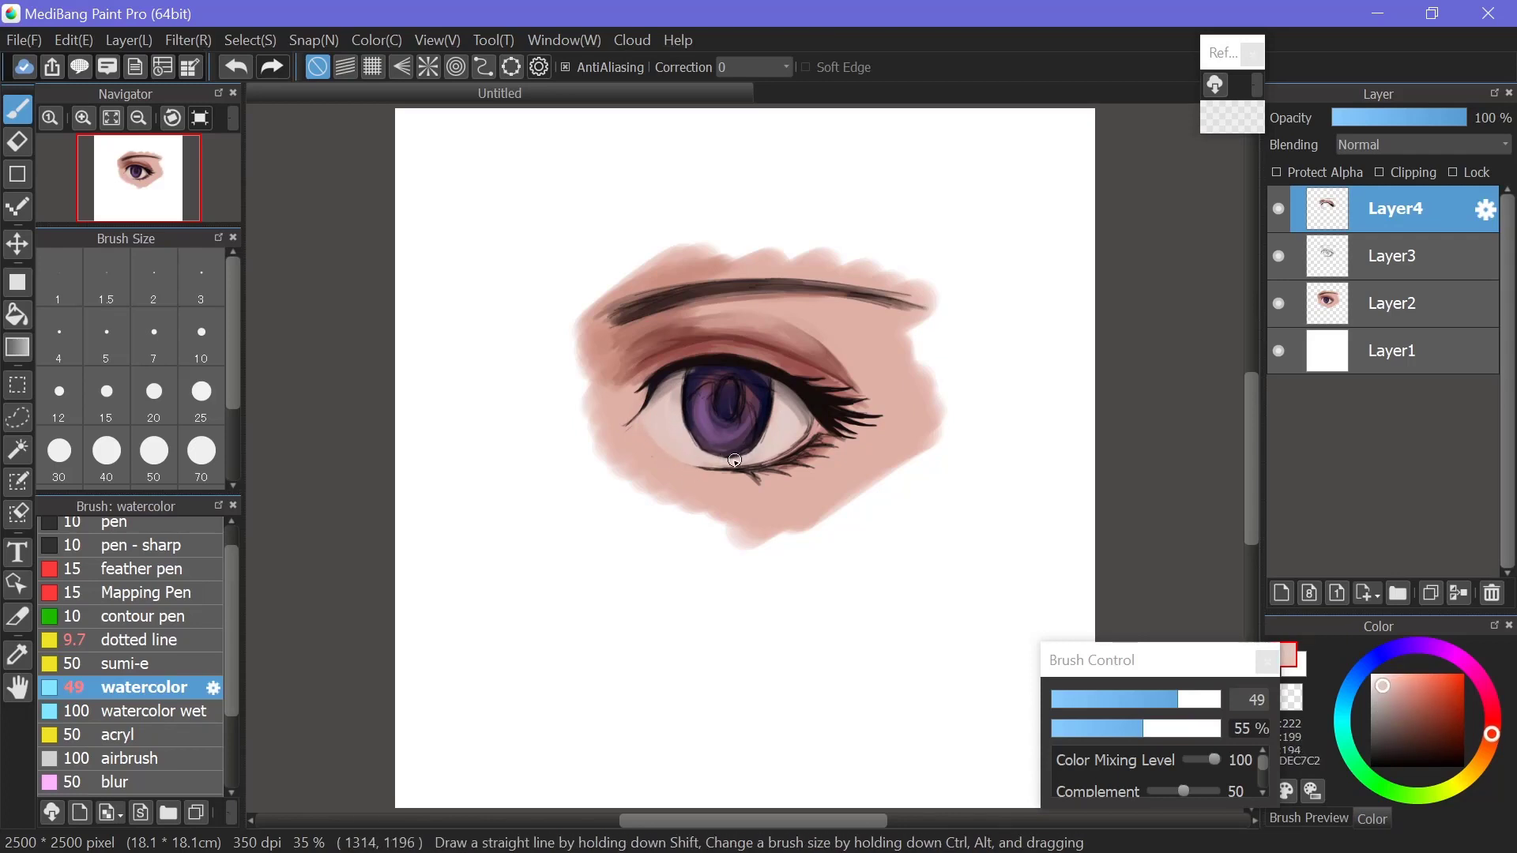
{"action": "left_click", "coordinate": [799, 410], "text": "alt"}
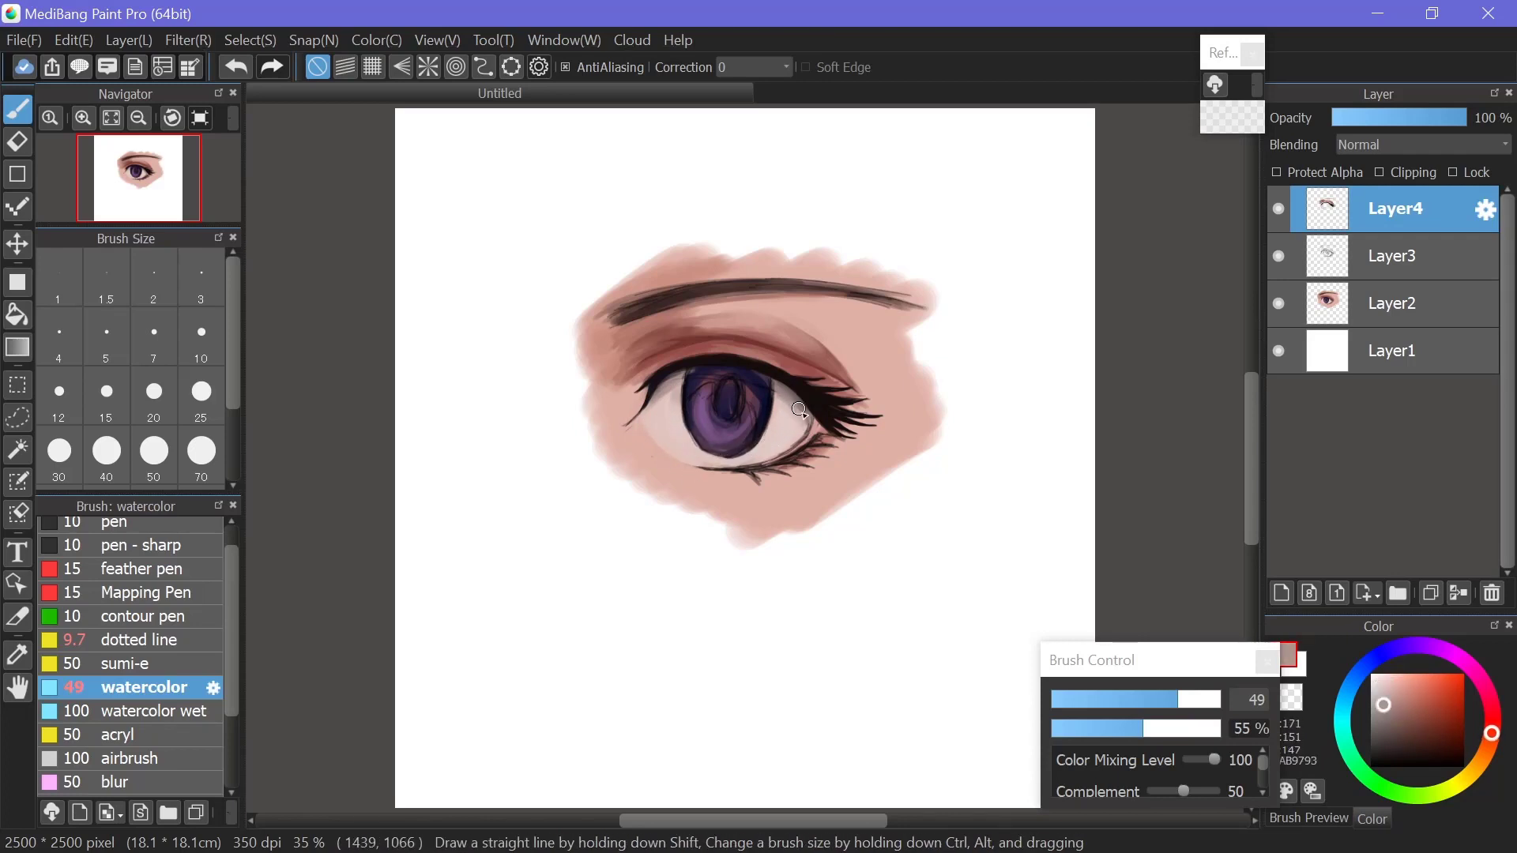
- Darken the lower lash line and lower lashes in #140C0C with the watercolor brush at size 17
{"action": "left_click_drag", "start_coordinate": [778, 457], "coordinate": [711, 471]}
{"action": "left_click", "coordinate": [785, 453], "text": "alt"}
{"action": "left_click", "coordinate": [725, 473], "text": "alt"}
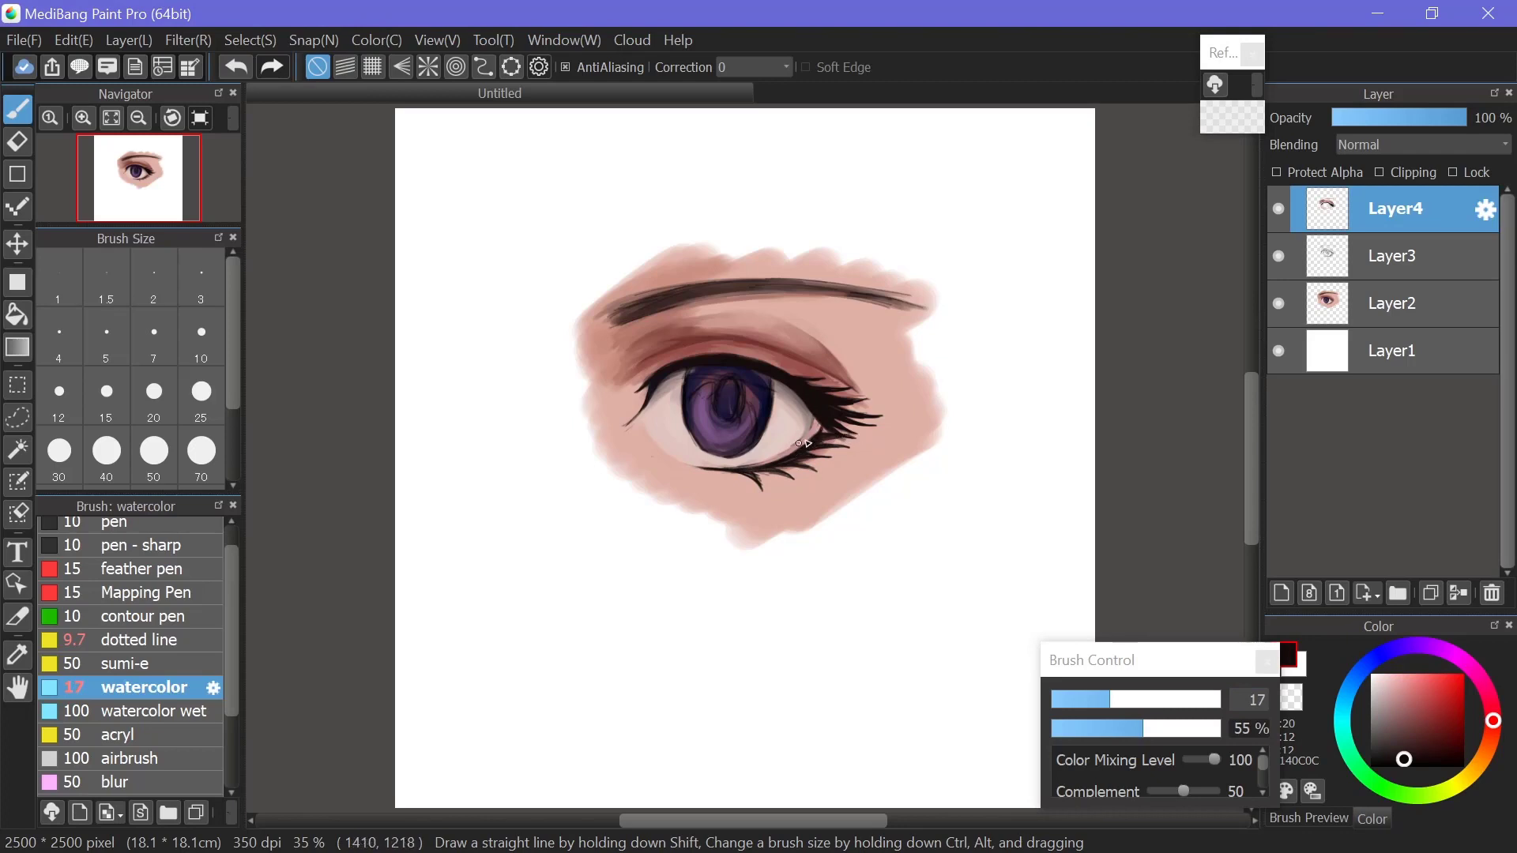
- Paint the lower waterline and blend the skin around the lower lashes with sampled skin tones at brush size 45
{"action": "left_click", "coordinate": [754, 454], "text": "alt"}
{"action": "left_click_drag", "start_coordinate": [761, 464], "coordinate": [791, 469]}
{"action": "left_click", "coordinate": [800, 469], "text": "alt"}
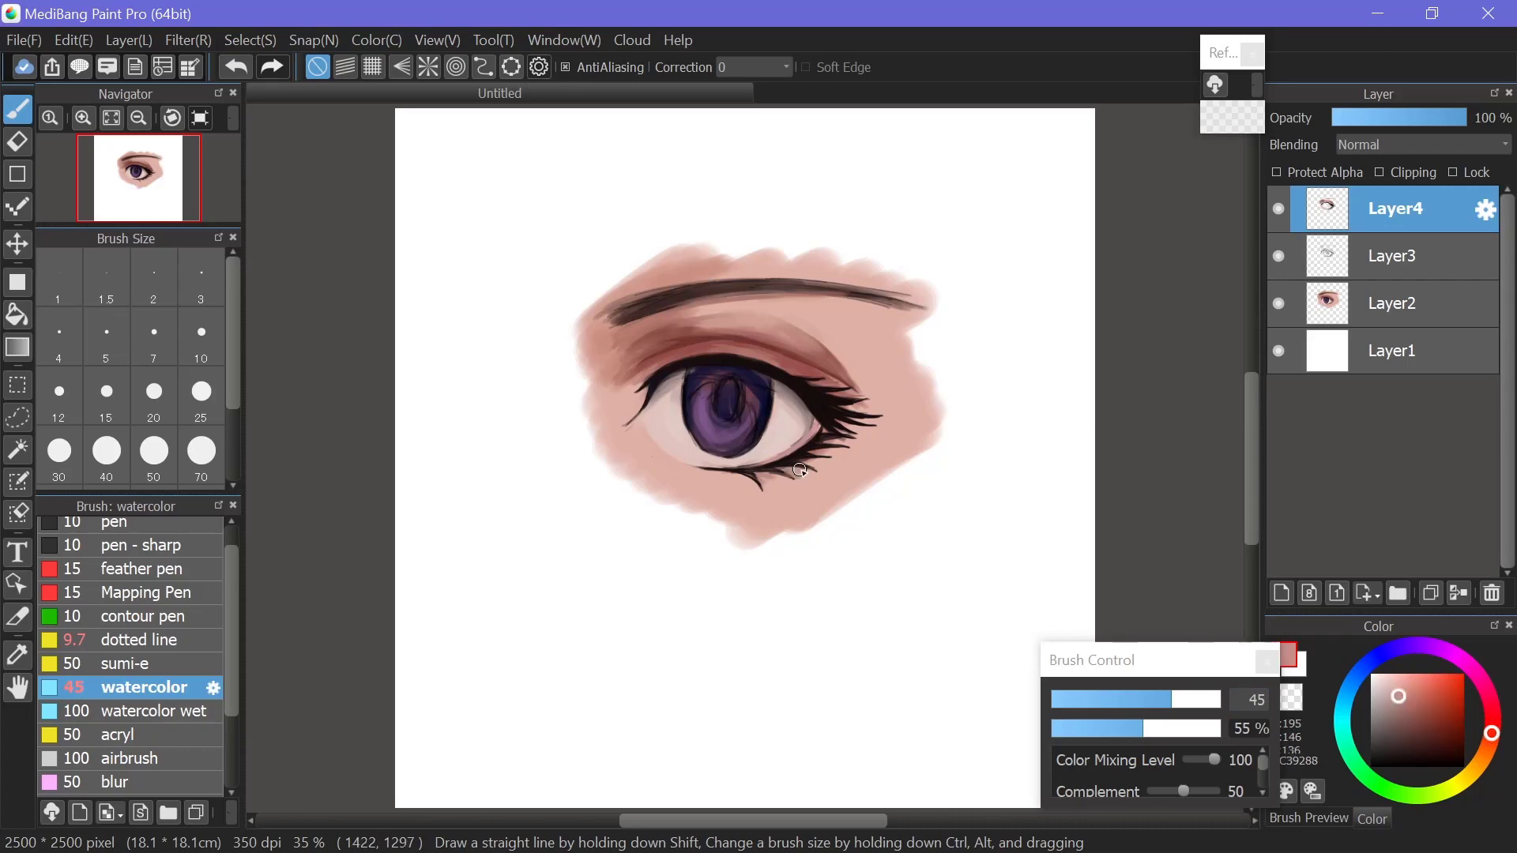
{"action": "left_click", "coordinate": [796, 470], "text": "alt"}
{"action": "left_click", "coordinate": [833, 459], "text": "alt"}
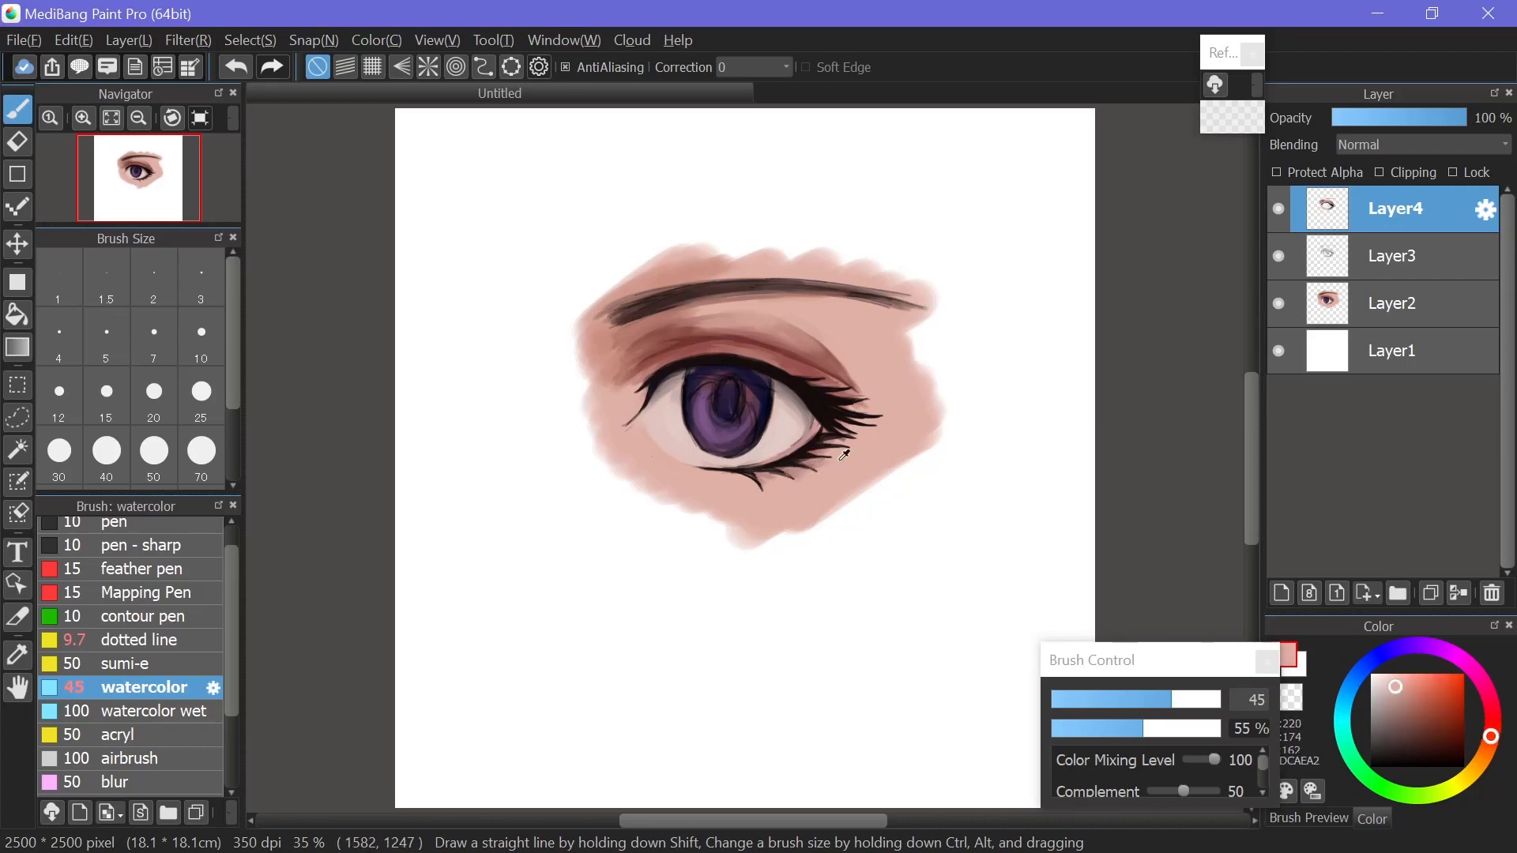
{"action": "left_click", "coordinate": [790, 478], "text": "alt"}
{"action": "left_click_drag", "start_coordinate": [781, 503], "coordinate": [751, 503]}
- Darken the upper iris in #180E28 and soften the iris edges with the airbrush at 20% opacity, using sampled iris and eyeball tones
{"action": "left_click", "coordinate": [728, 398], "text": "alt"}
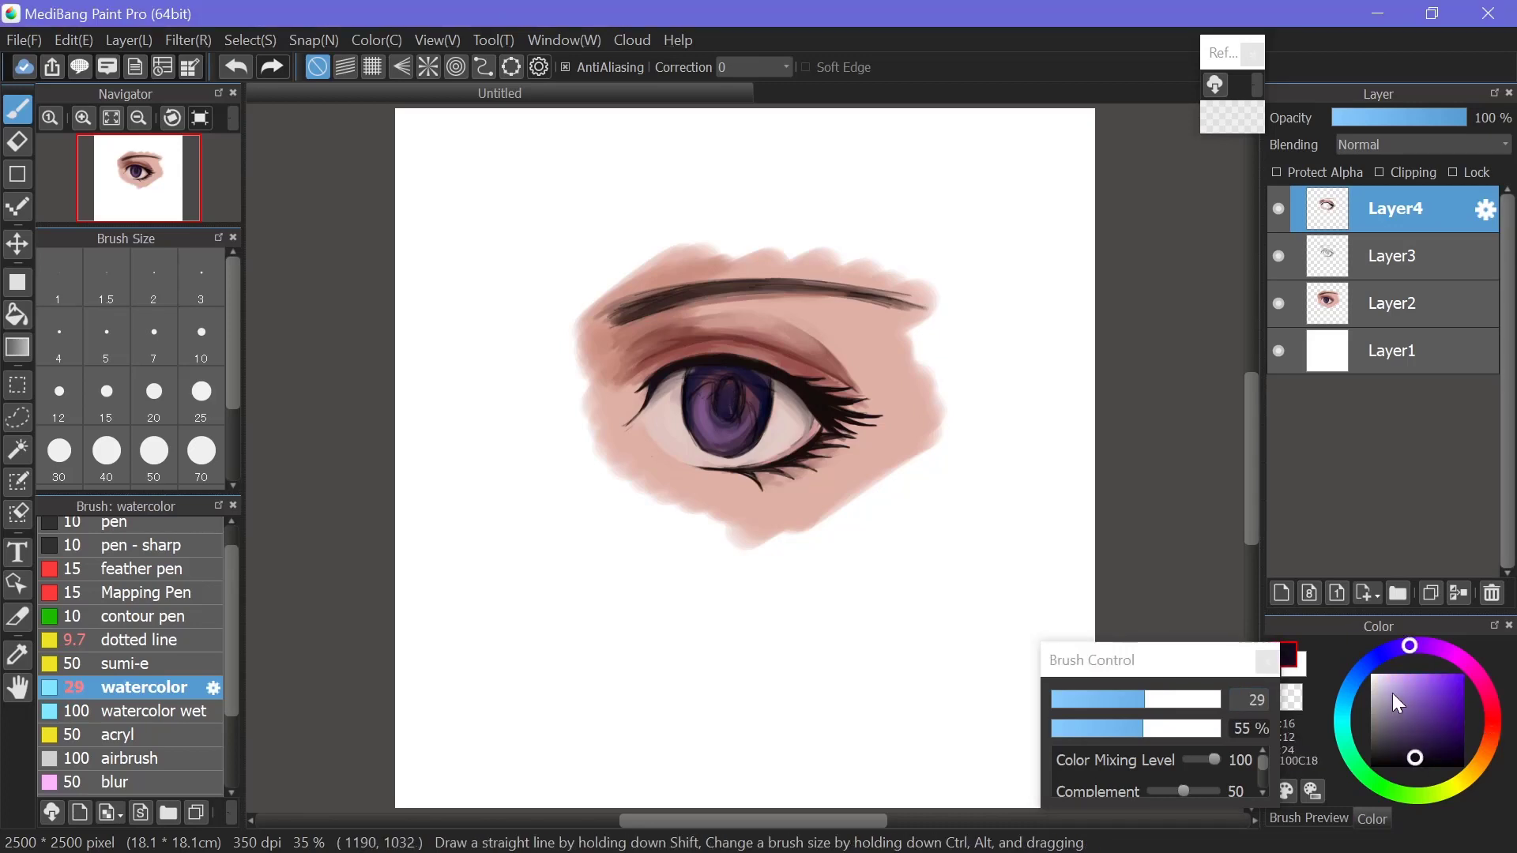
{"action": "left_click", "coordinate": [1432, 753]}
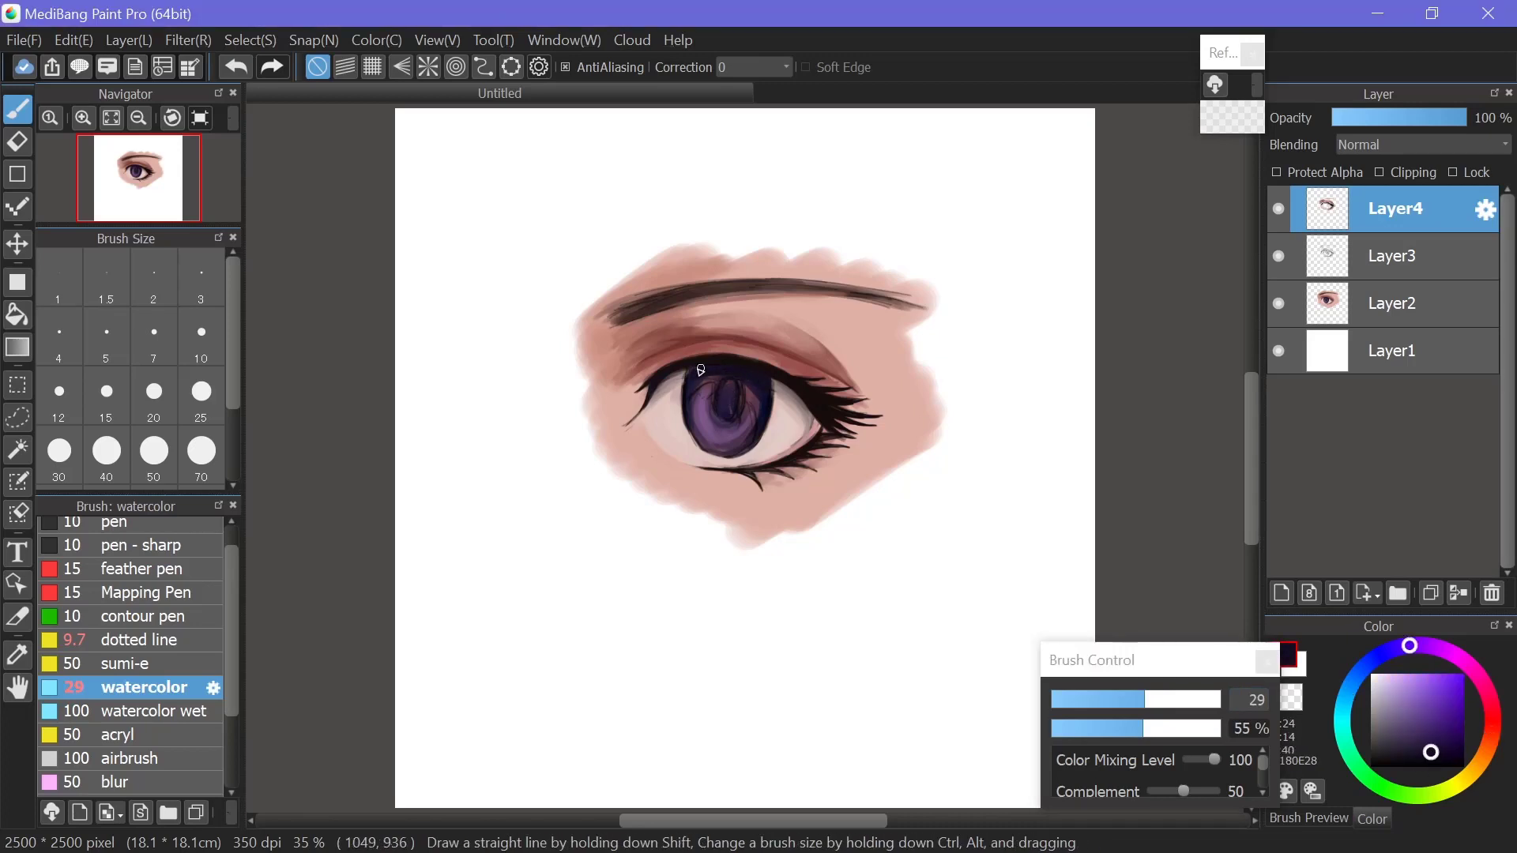
{"action": "key", "text": "a"}
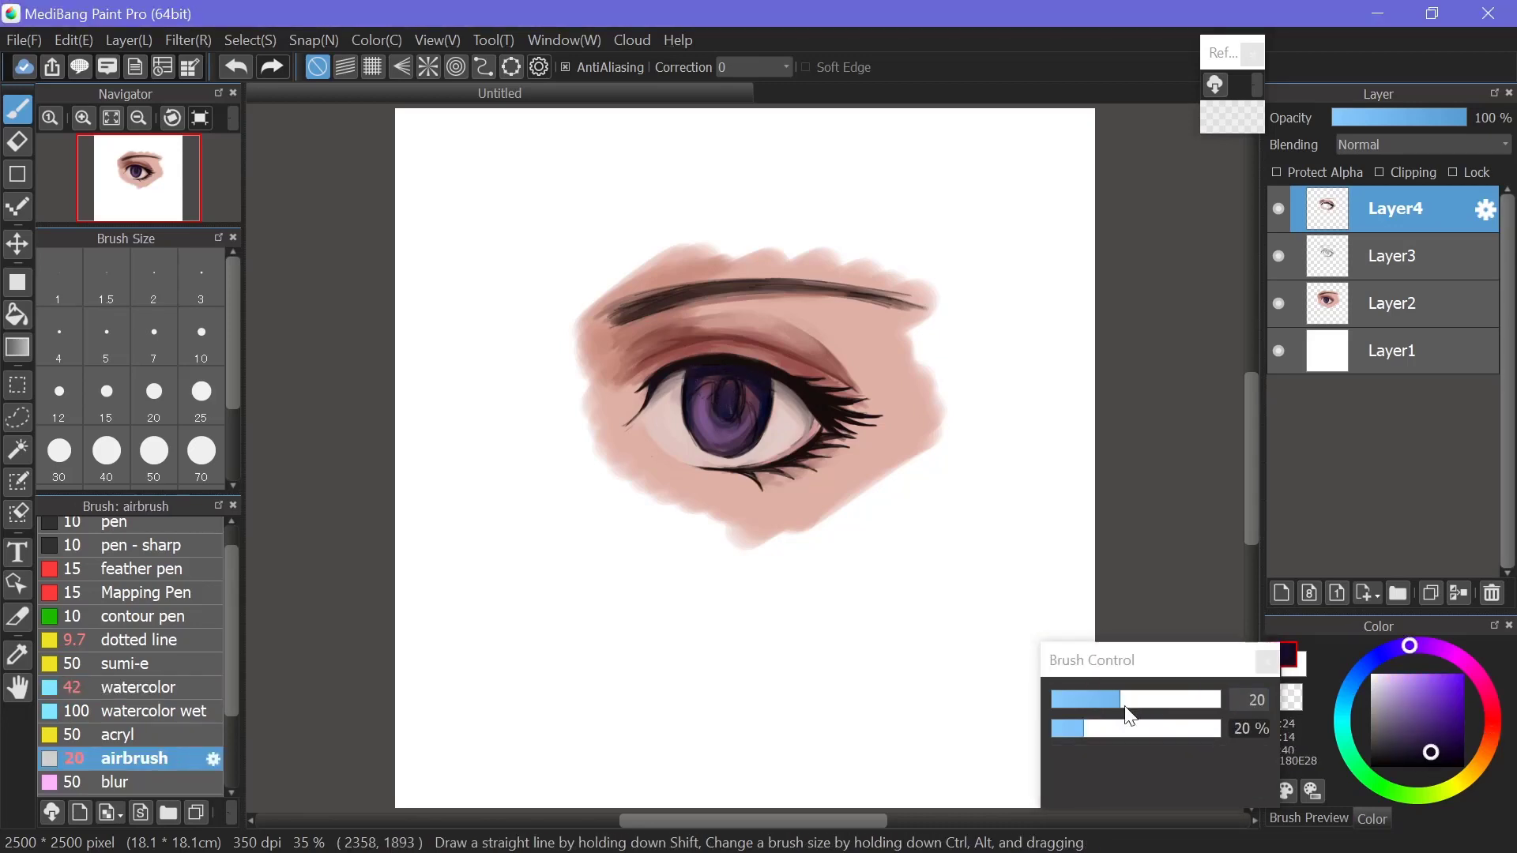
{"action": "left_click_drag", "start_coordinate": [1129, 707], "coordinate": [1197, 700]}
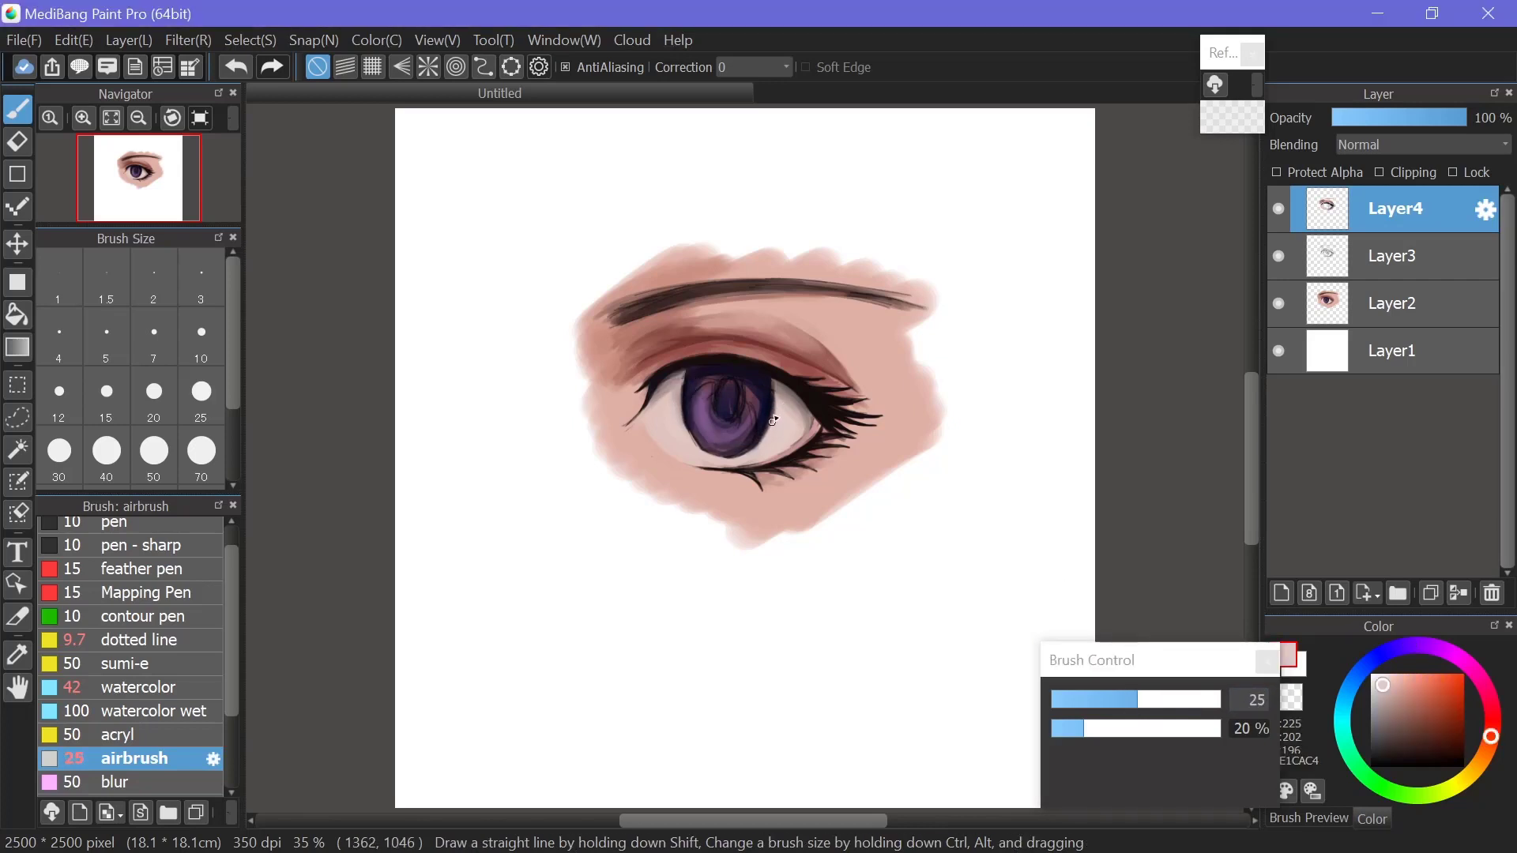
{"action": "left_click", "coordinate": [686, 385], "text": "alt"}
{"action": "left_click_drag", "start_coordinate": [686, 385], "coordinate": [687, 384]}
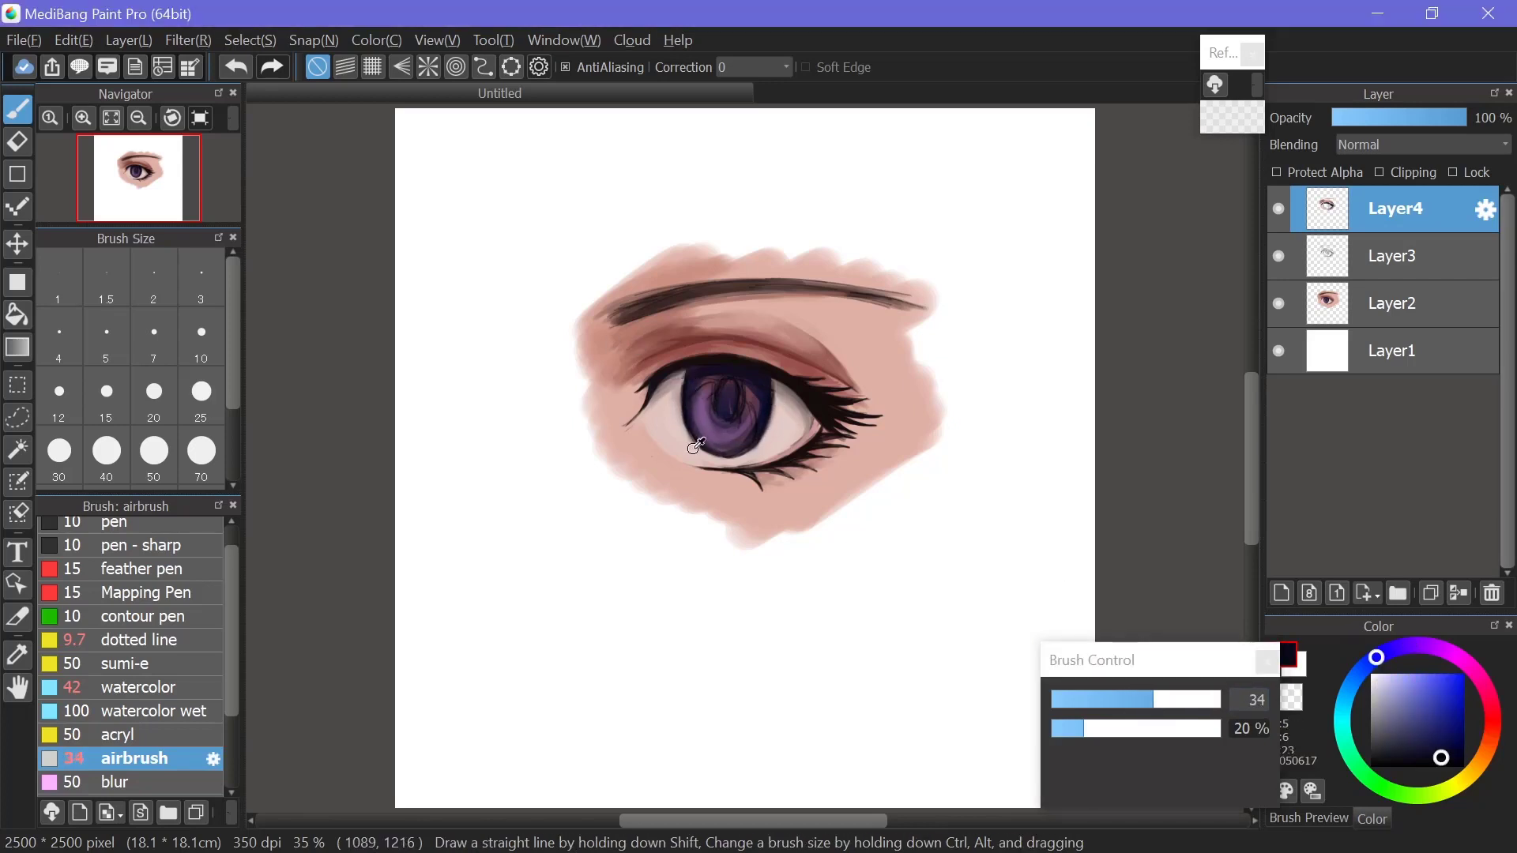
{"action": "left_click", "coordinate": [740, 461], "text": "alt"}
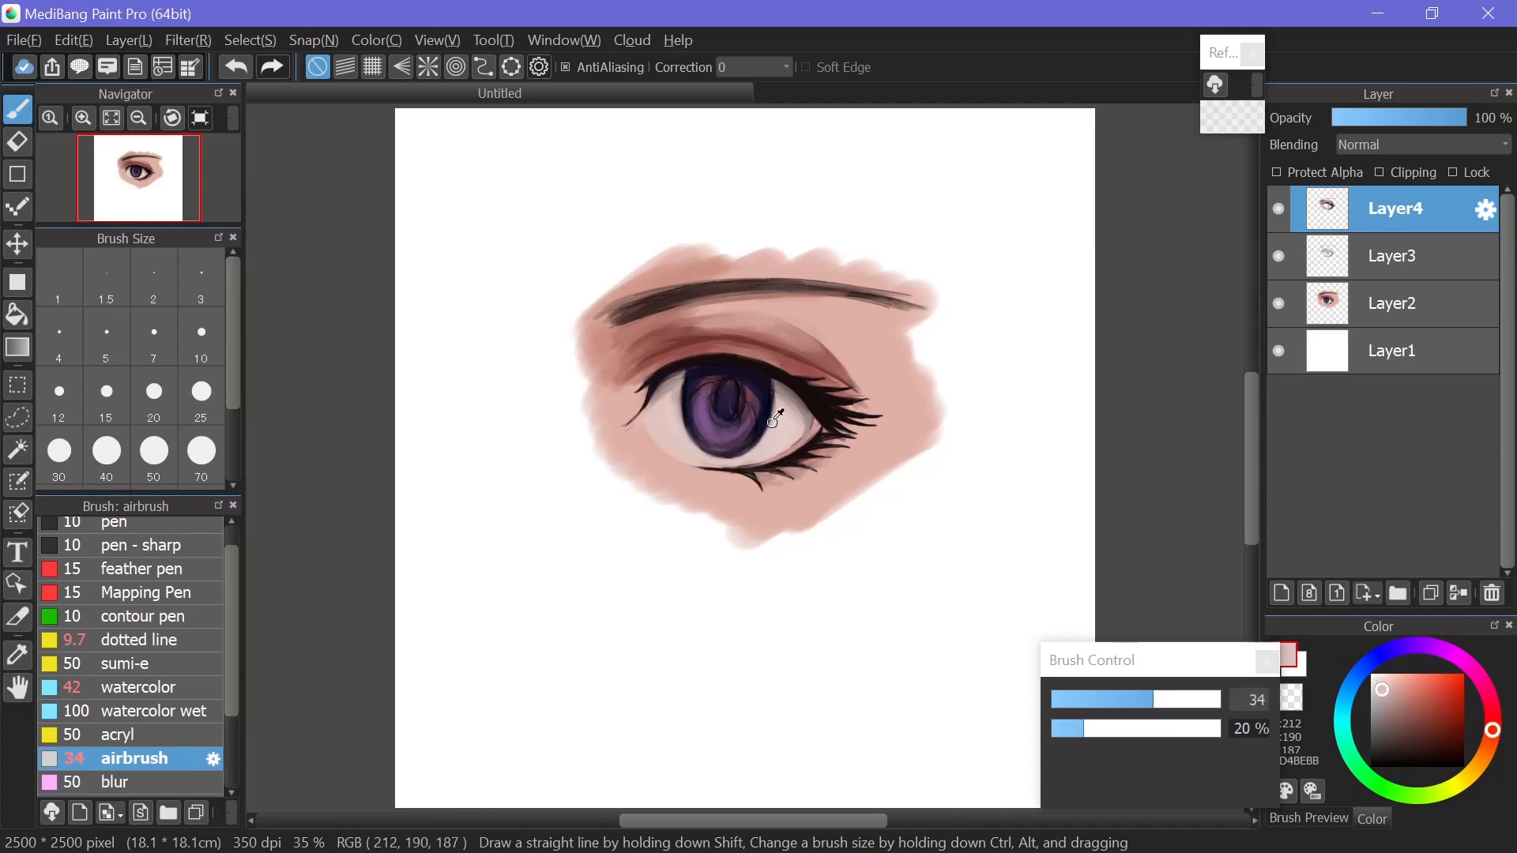
{"action": "left_click", "coordinate": [728, 460], "text": "alt"}
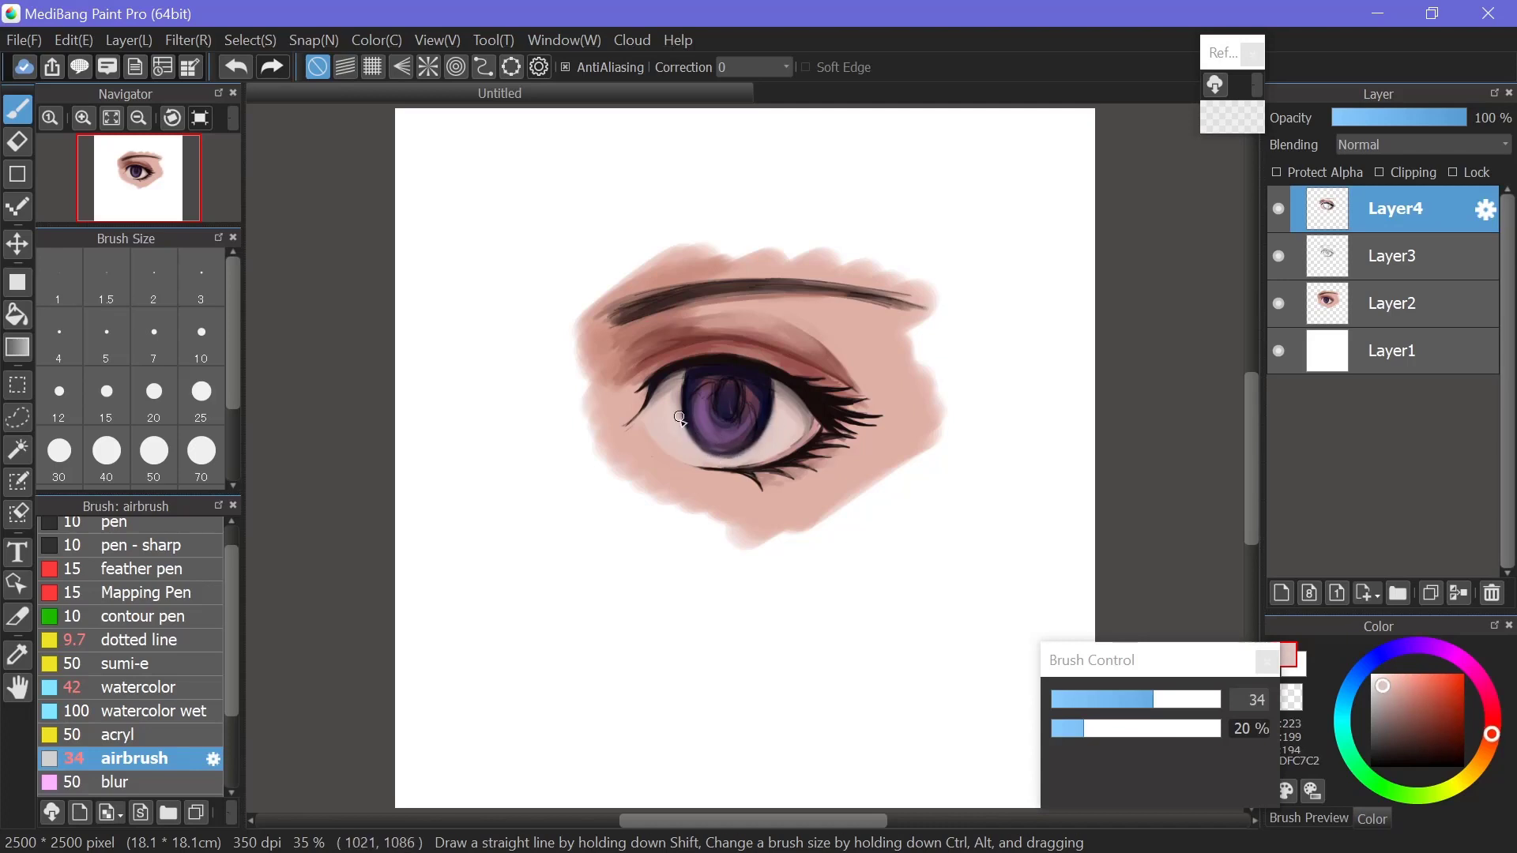
{"action": "left_click", "coordinate": [704, 455], "text": "alt"}
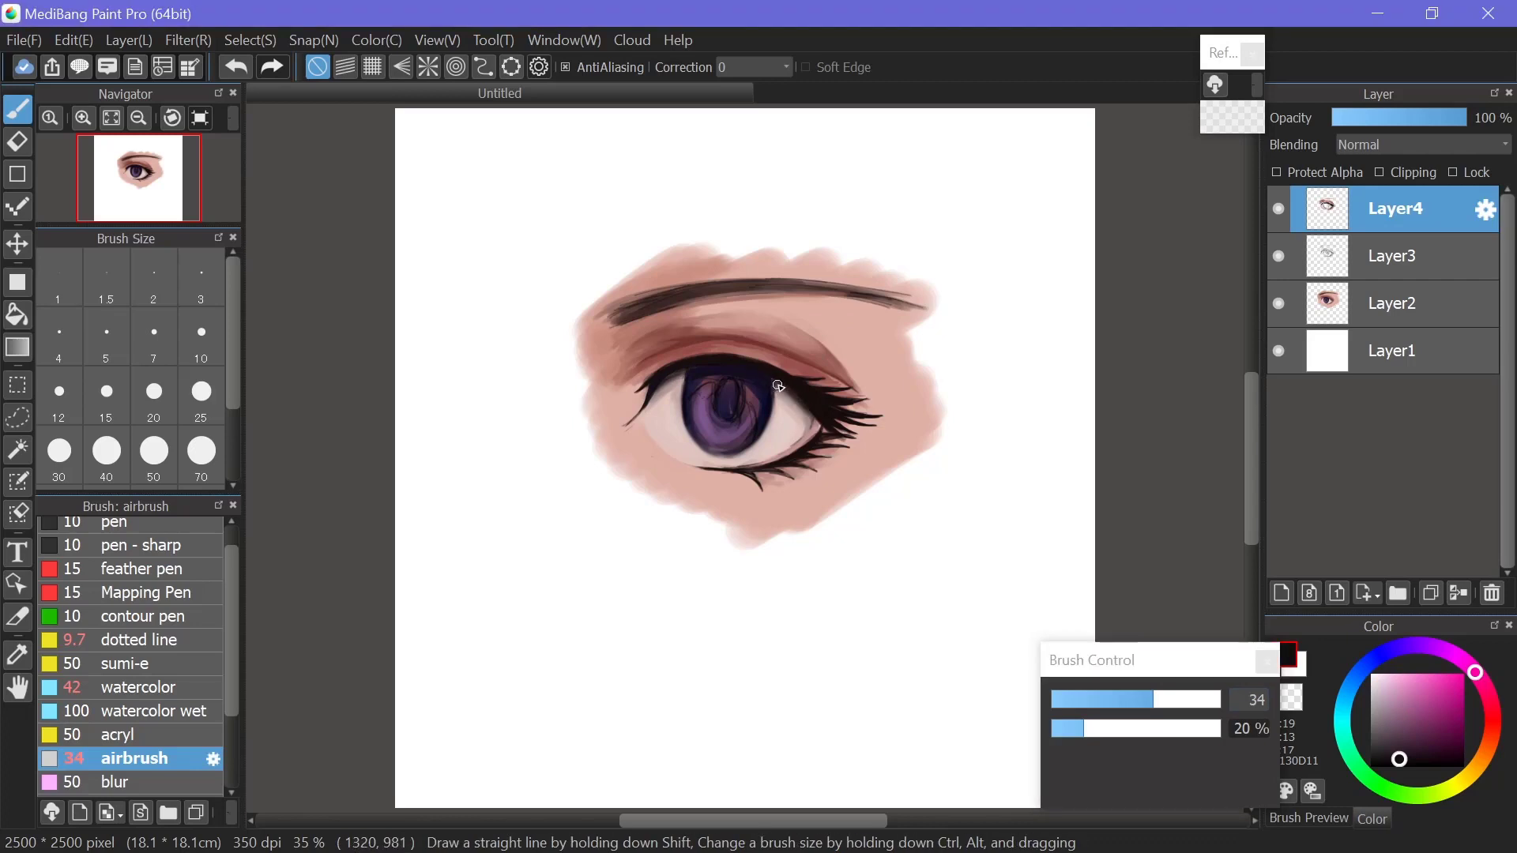
- Repaint the pupil as a clean dark shape with the watercolor brush at size 25, using sampled dark iris color
{"action": "key", "text": "w"}
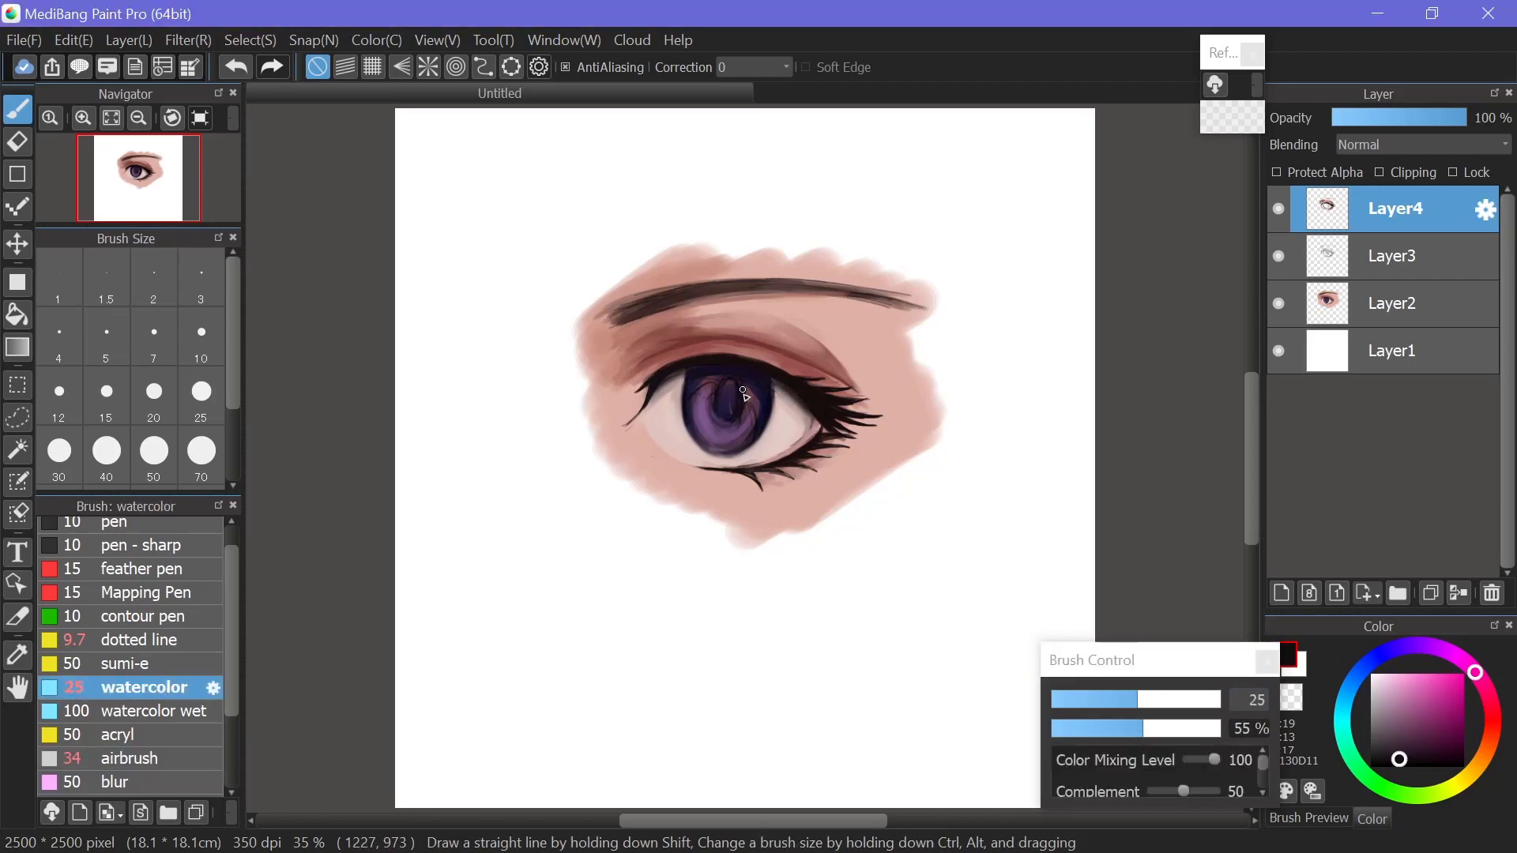
{"action": "left_click", "coordinate": [751, 376], "text": "alt"}
{"action": "left_click_drag", "start_coordinate": [735, 383], "coordinate": [725, 388]}
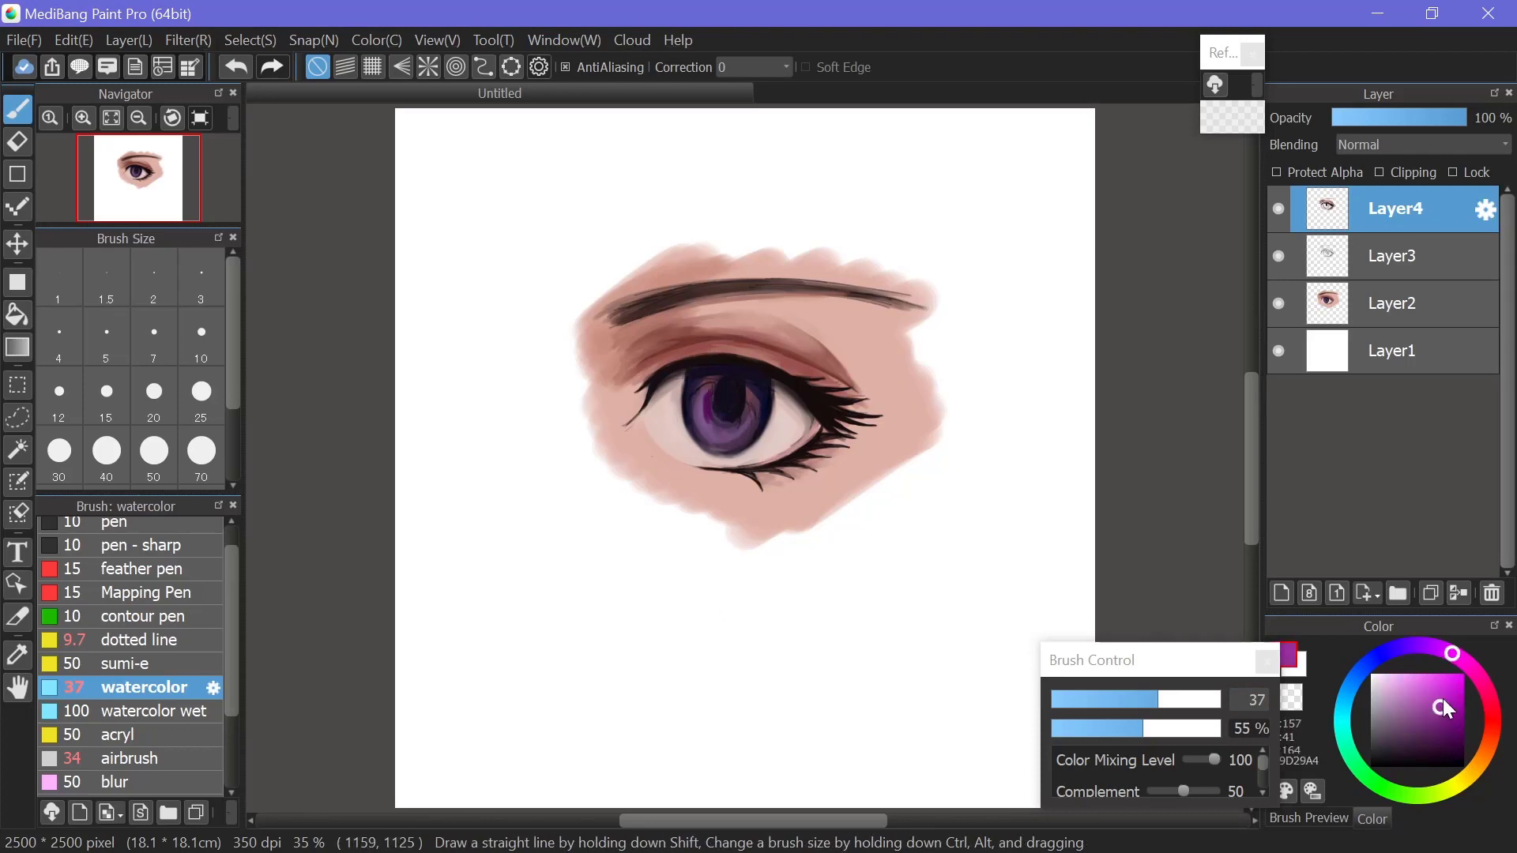
- Paint magenta shading based on #9D29A4 beside the pupil and blend it with sampled iris tones at watercolor size 37
{"action": "left_click", "coordinate": [696, 414], "text": "alt"}
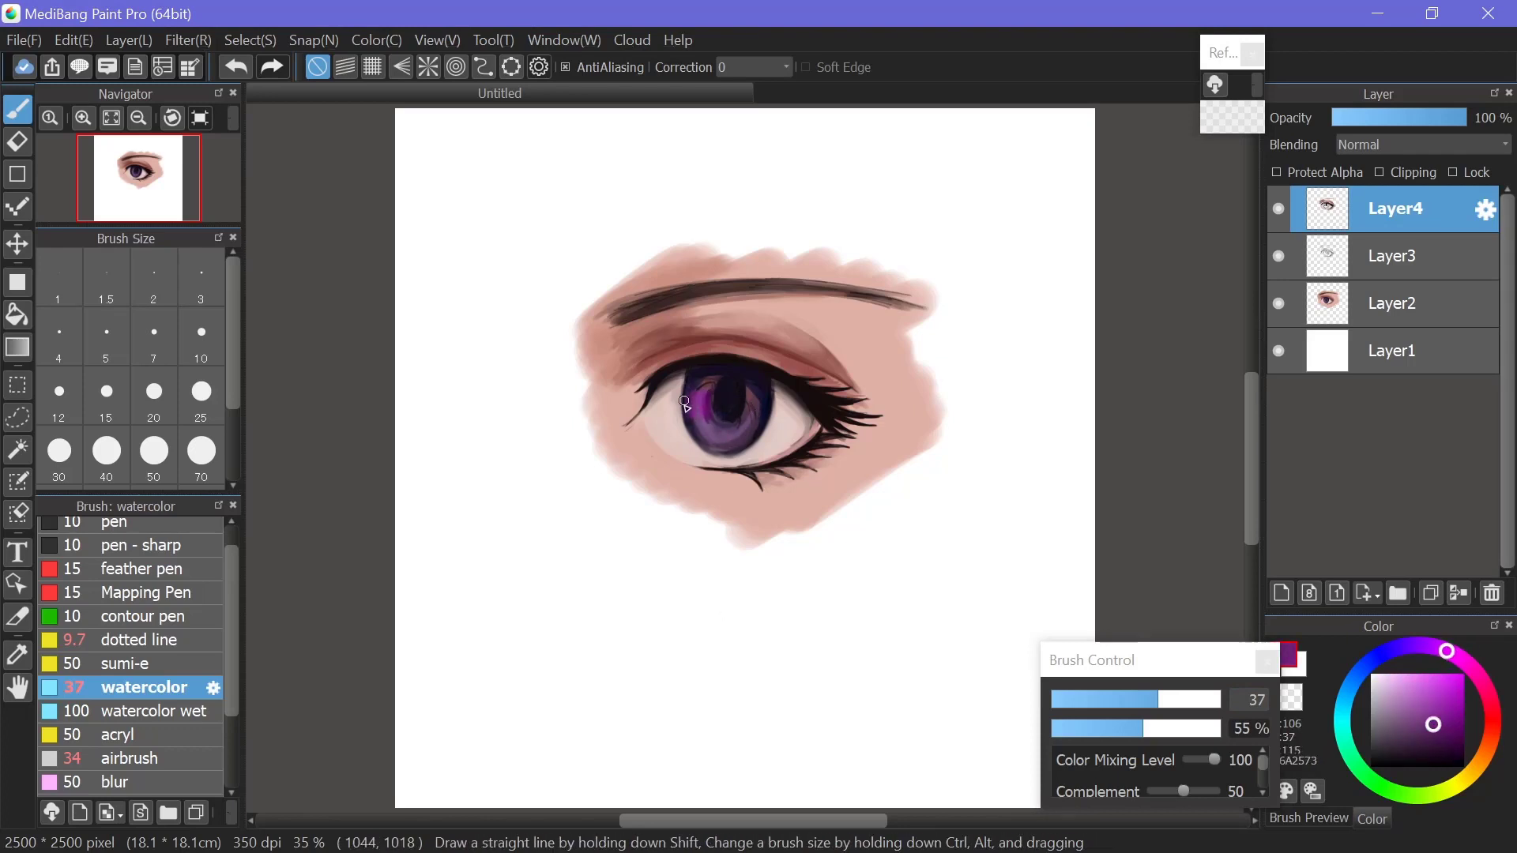
{"action": "left_click", "coordinate": [693, 371], "text": "alt"}
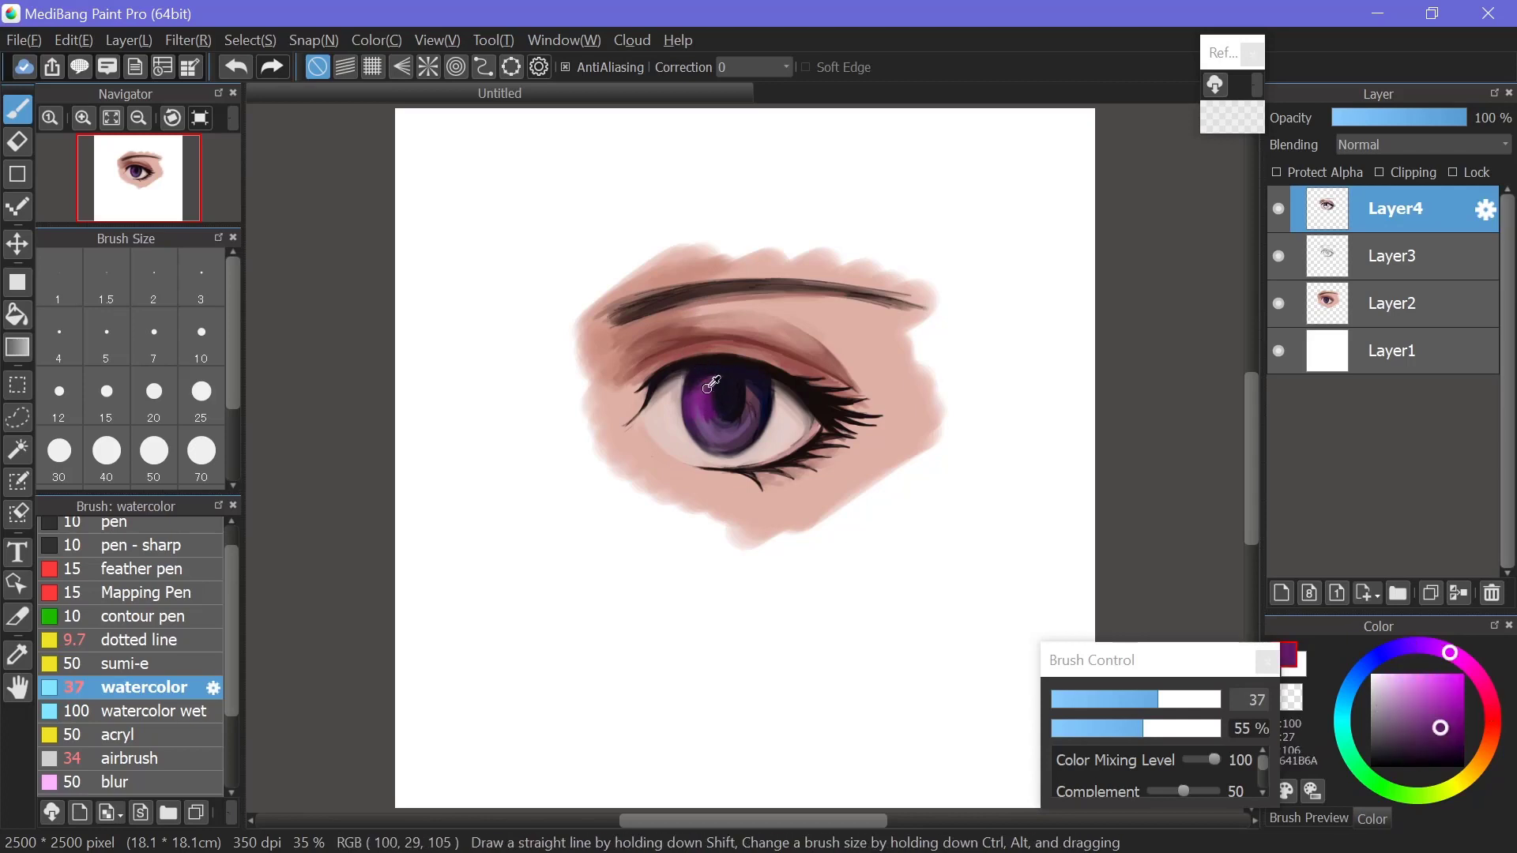
{"action": "left_click", "coordinate": [718, 379], "text": "alt"}
{"action": "left_click", "coordinate": [755, 407], "text": "alt"}
- Brighten the lower iris with #A04DDF at watercolor size 57 and refine its shading and rim with sampled tones at size 44
{"action": "left_click_drag", "start_coordinate": [1168, 709], "coordinate": [1182, 708]}
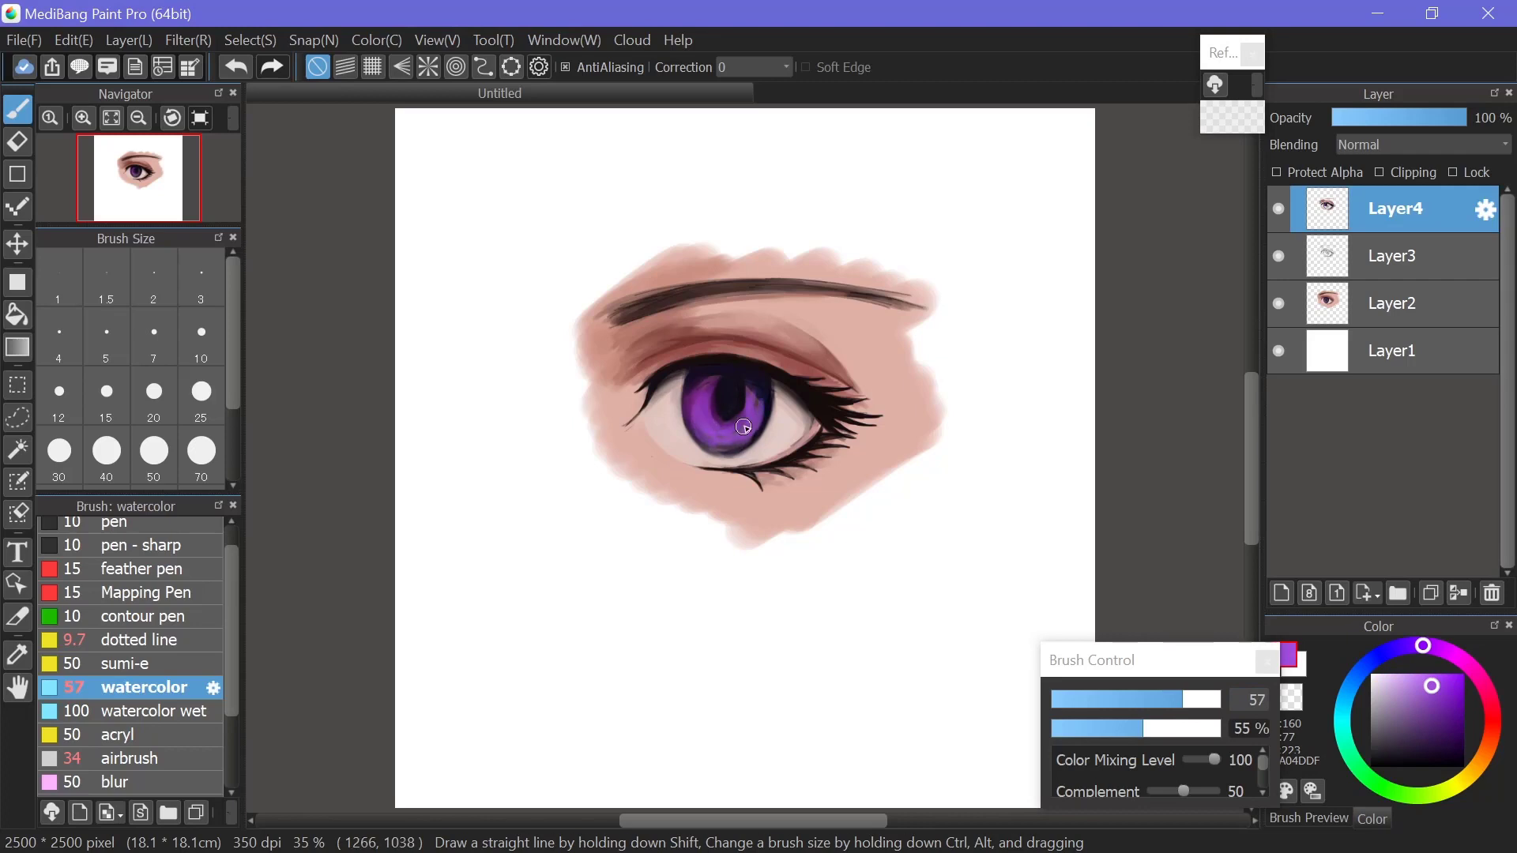
{"action": "left_click", "coordinate": [715, 434], "text": "alt"}
{"action": "left_click", "coordinate": [705, 425], "text": "alt"}
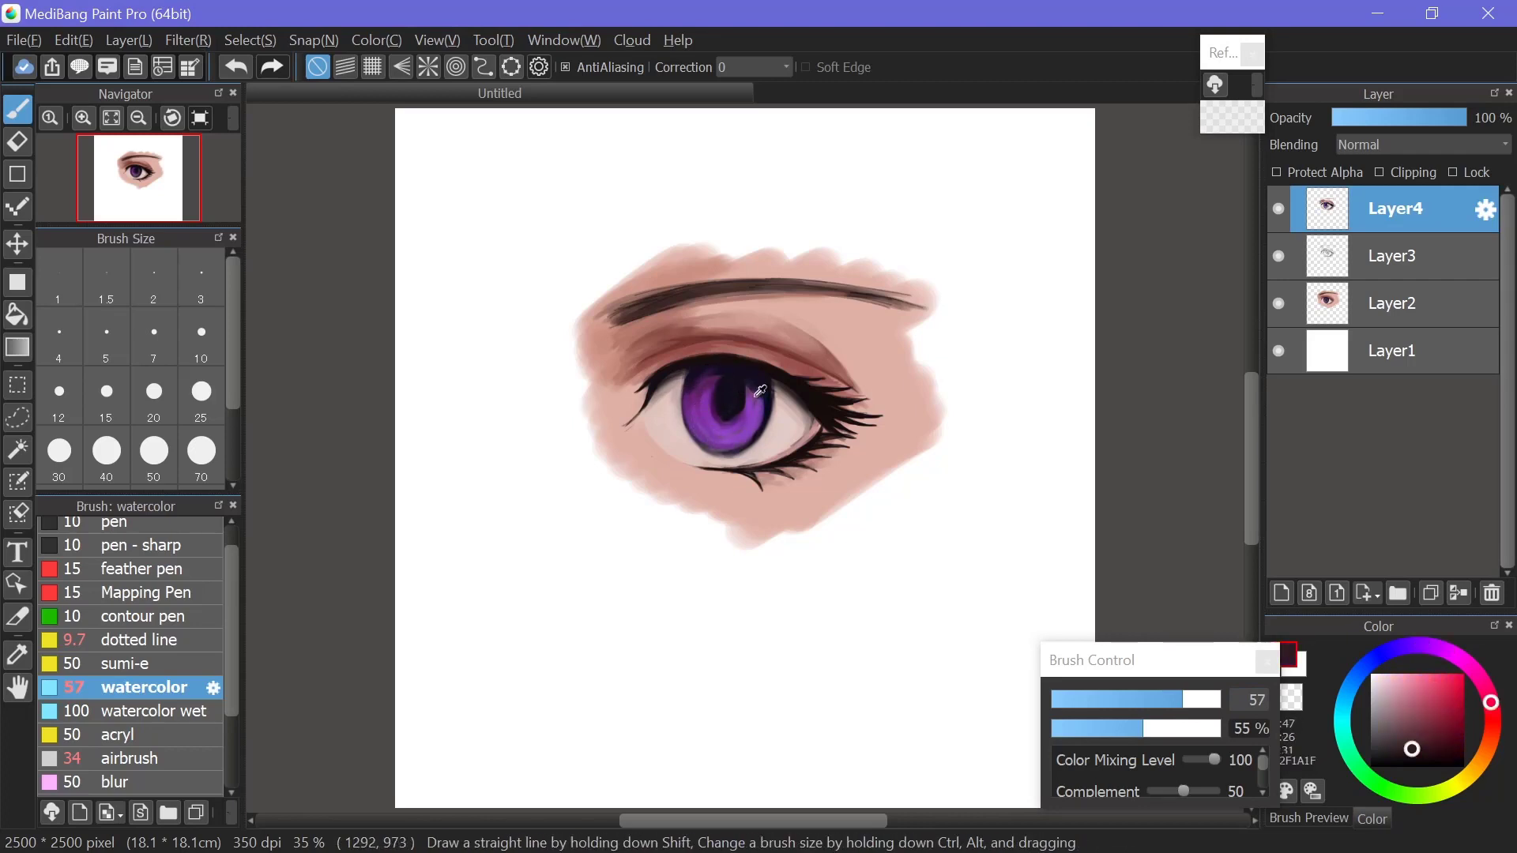
{"action": "left_click_drag", "start_coordinate": [720, 442], "coordinate": [707, 442]}
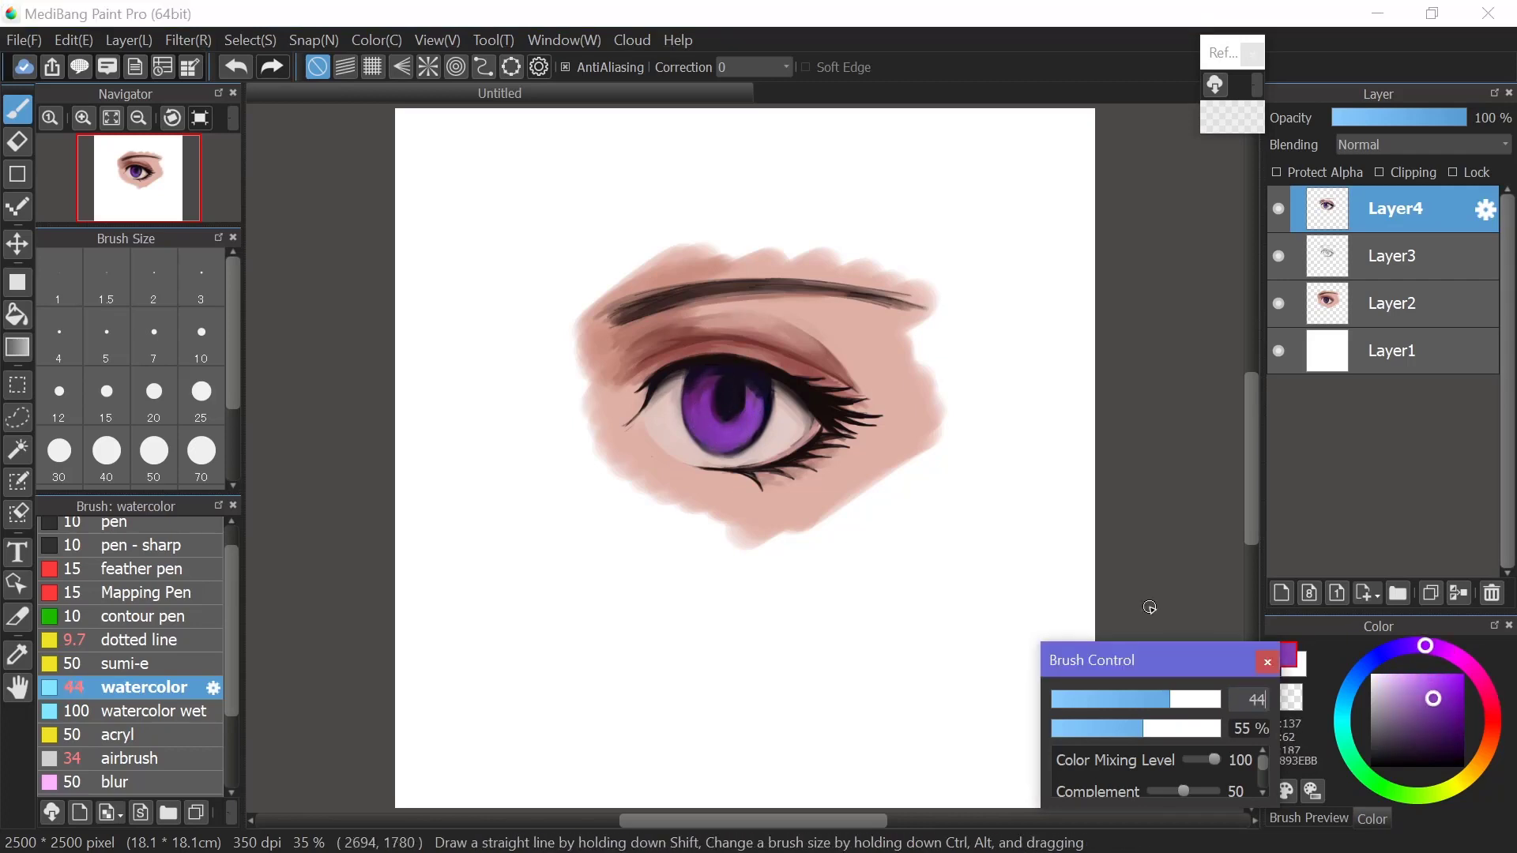
{"action": "left_click", "coordinate": [757, 418], "text": "alt"}
{"action": "left_click", "coordinate": [745, 451], "text": "alt"}
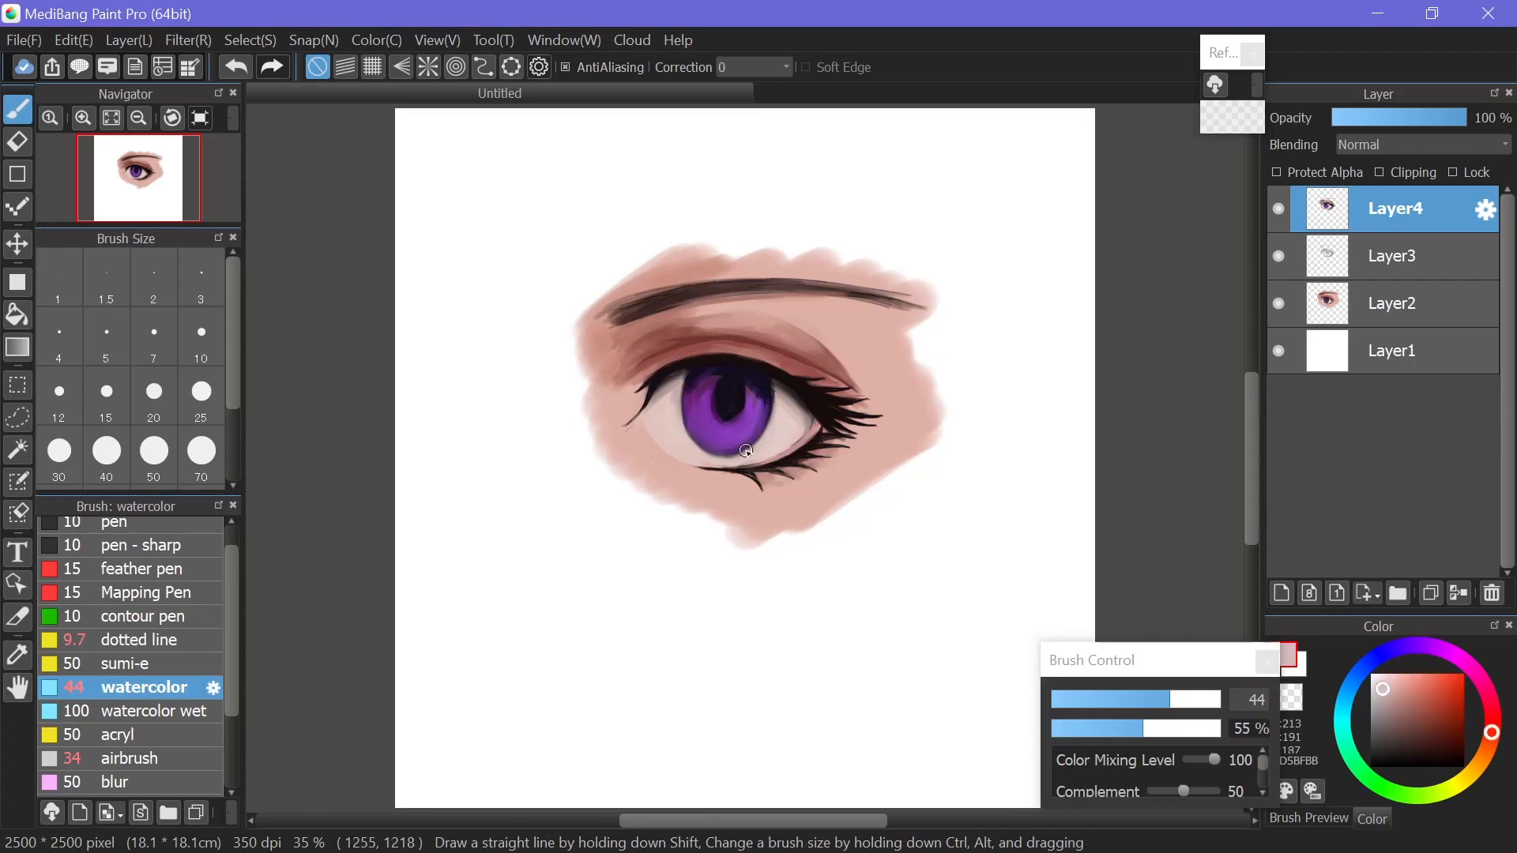
- Add a new top layer and paint white light reflections on both sides of the upper iris, starting at brush size 21
{"action": "key", "text": "ctrl+shift+n"}
{"action": "left_click", "coordinate": [1384, 682]}
{"action": "left_click", "coordinate": [1120, 700]}
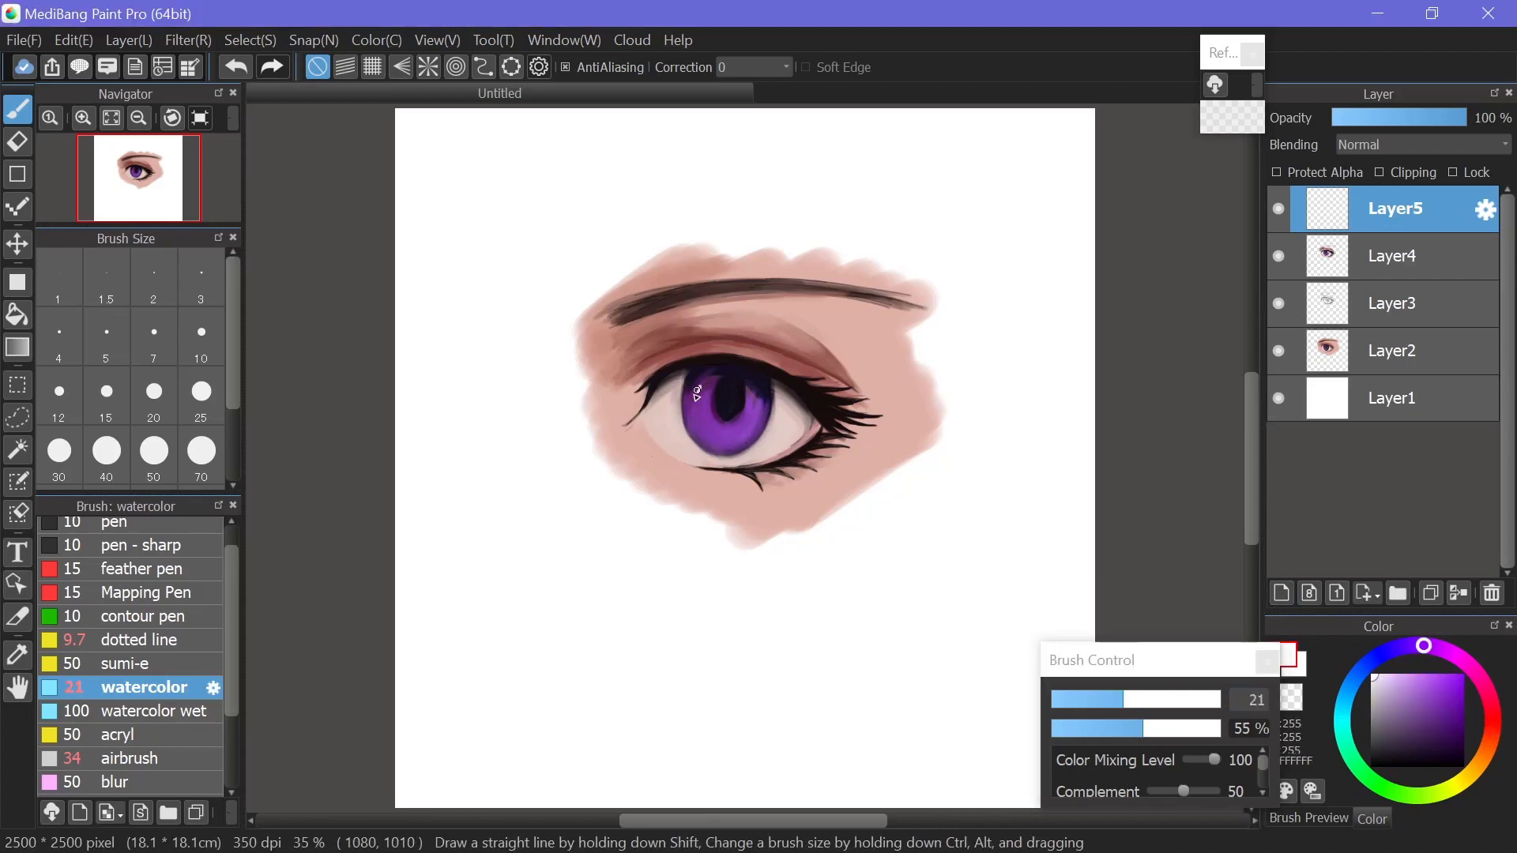
{"action": "mouse_move", "coordinate": [699, 386]}
{"action": "left_mouse_down"}
{"action": "mouse_move", "coordinate": [692, 398]}
{"action": "mouse_move", "coordinate": [772, 408]}
{"action": "left_mouse_up"}
- Paint a golden #EAB300 glow below the pupil and blend it into the purple with sampled tones at watercolor size 59
{"action": "left_click", "coordinate": [1468, 772]}
{"action": "left_click", "coordinate": [1464, 681]}
{"action": "left_click", "coordinate": [1460, 681]}
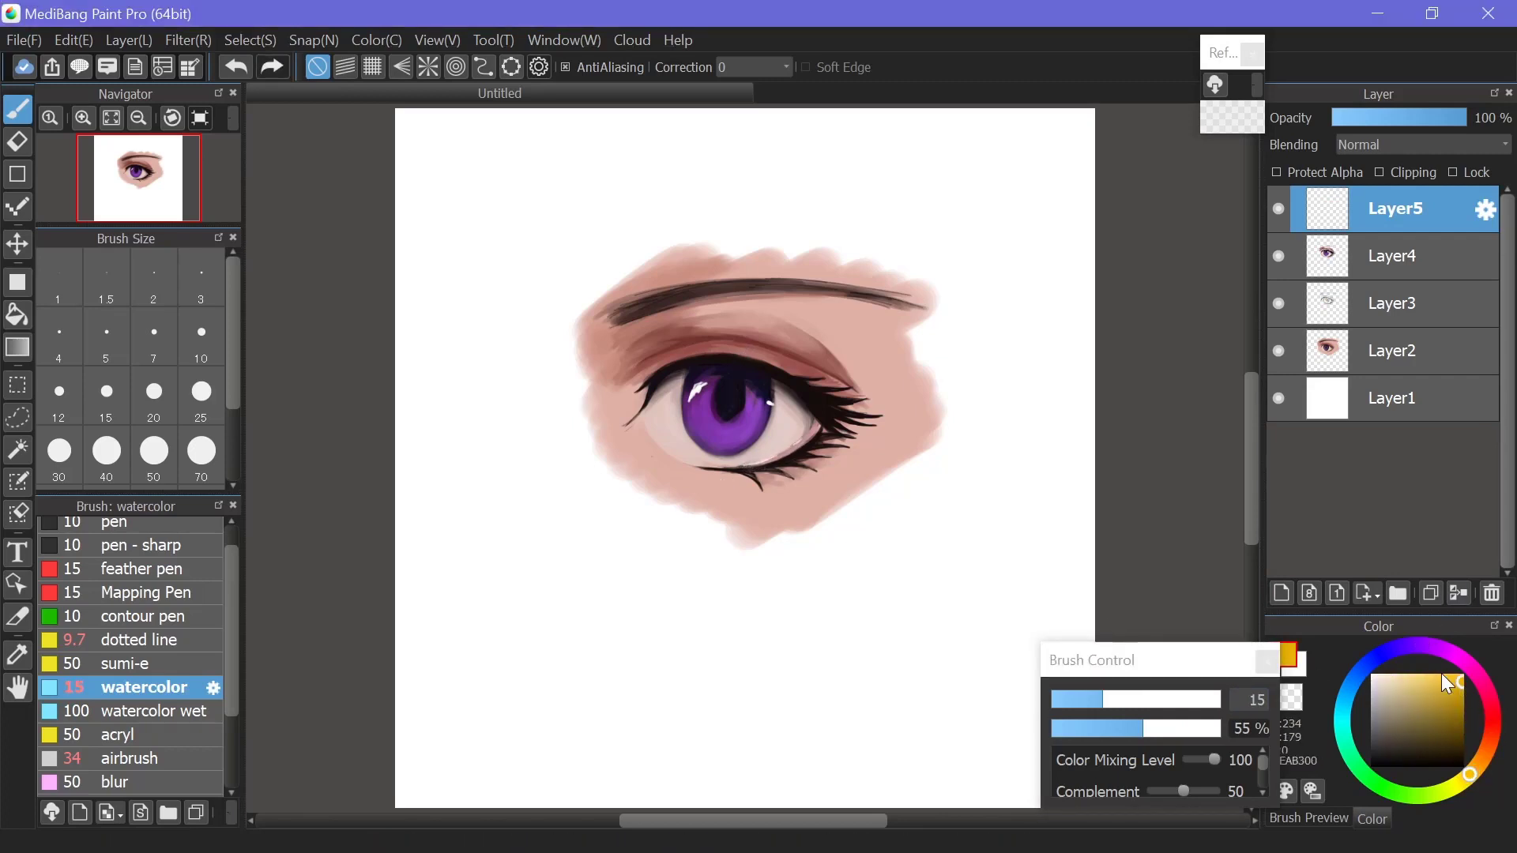
{"action": "left_click_drag", "start_coordinate": [713, 426], "coordinate": [711, 427]}
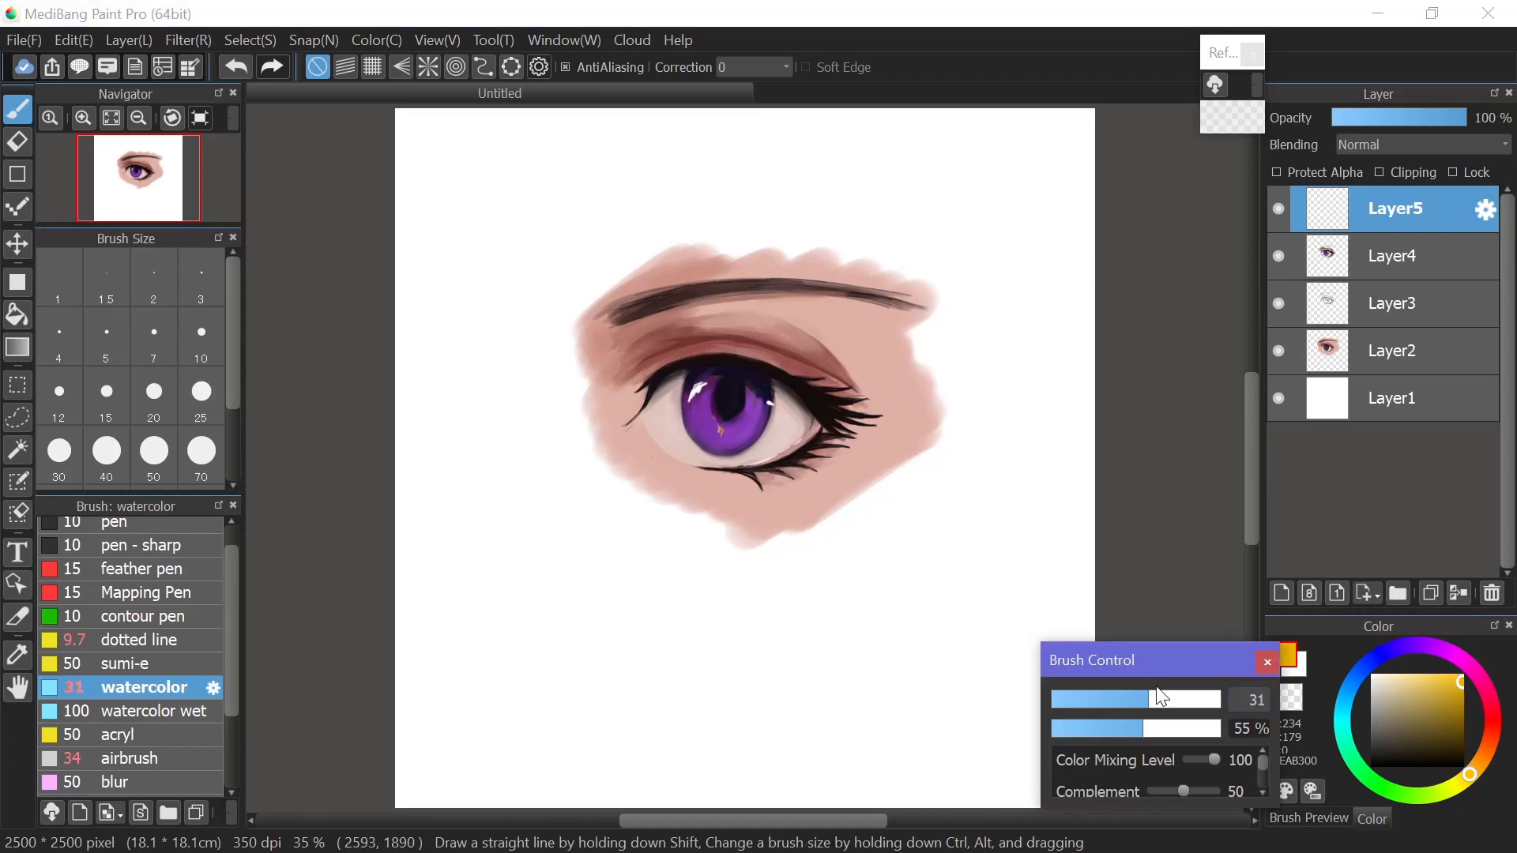
{"action": "left_click", "coordinate": [708, 427]}
{"action": "left_click", "coordinate": [708, 427]}
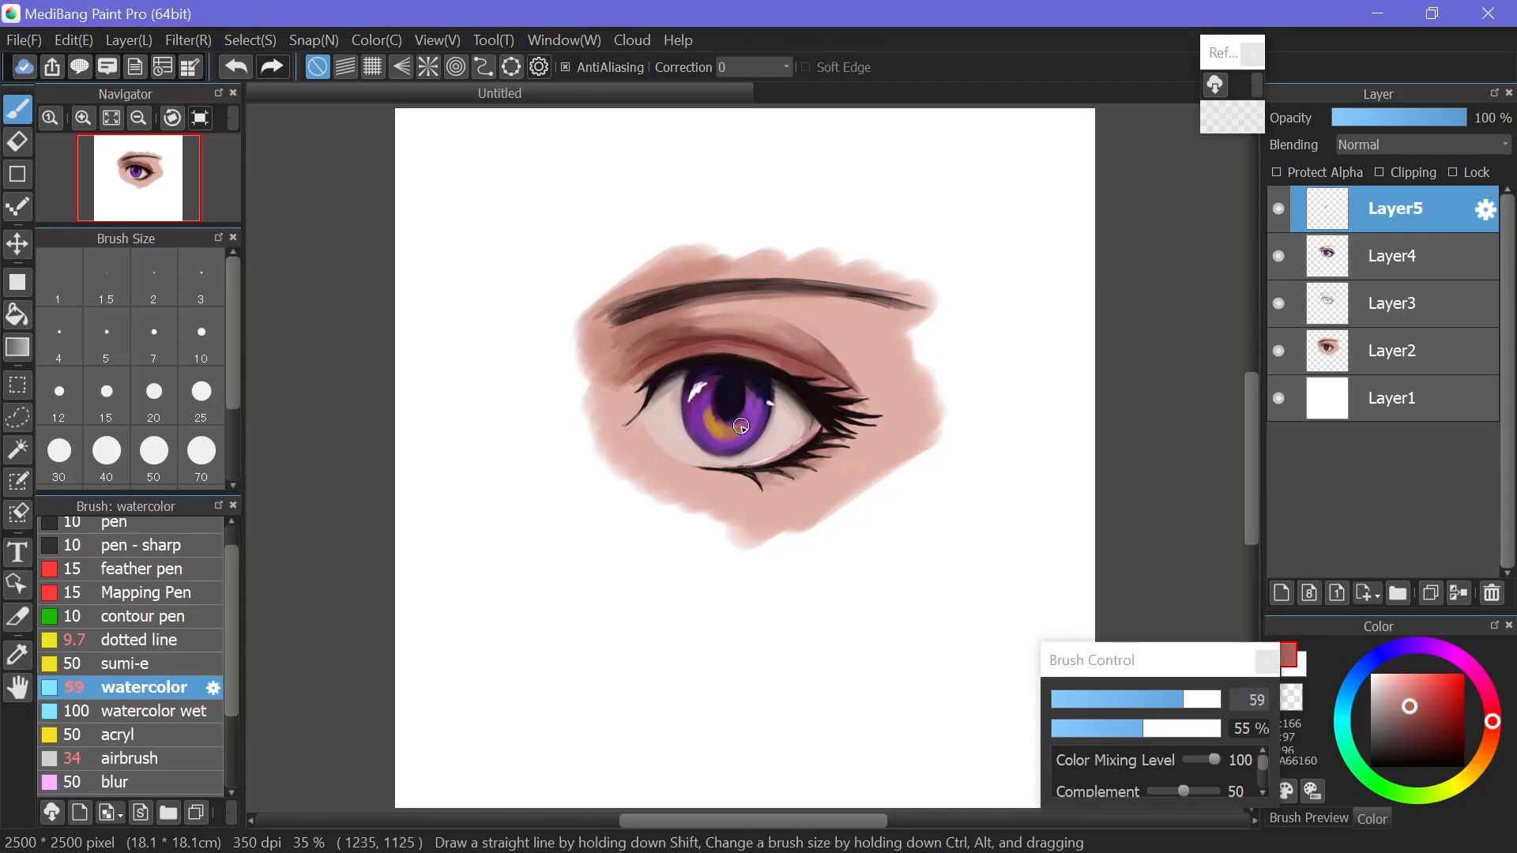
{"action": "left_click", "coordinate": [710, 421]}
{"action": "left_click_drag", "start_coordinate": [707, 401], "coordinate": [742, 411]}
{"action": "left_click", "coordinate": [724, 439]}
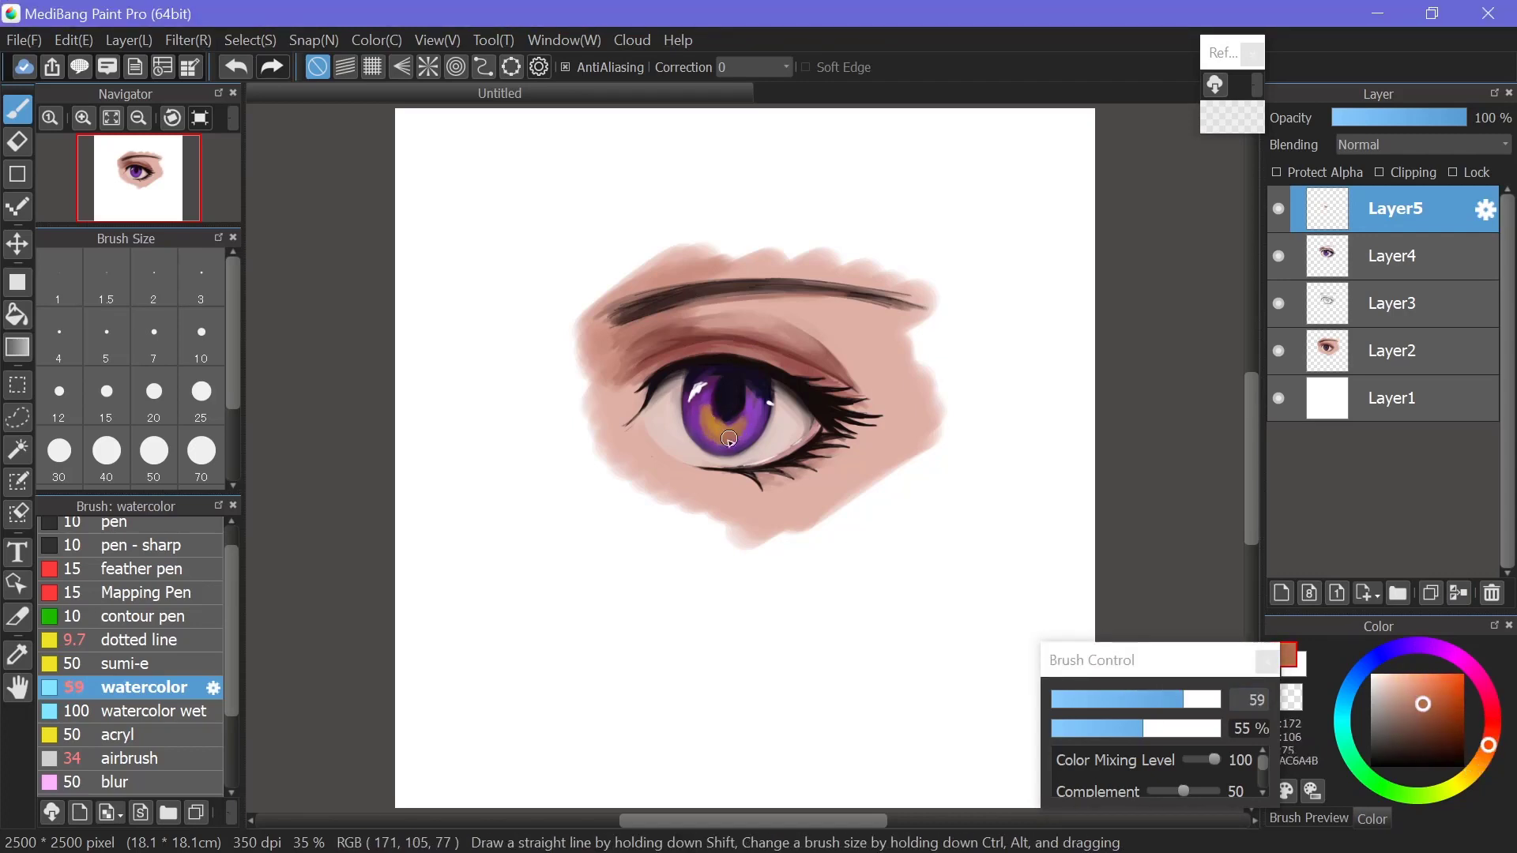
- Blend the golden glow with watercolor wet at size 43 and 10% opacity, then brighten its lower arc with #FFCE09 at size 29
{"action": "left_click", "coordinate": [138, 711]}
{"action": "left_click_drag", "start_coordinate": [1114, 698], "coordinate": [1168, 698]}
{"action": "left_click", "coordinate": [745, 420], "text": "alt"}
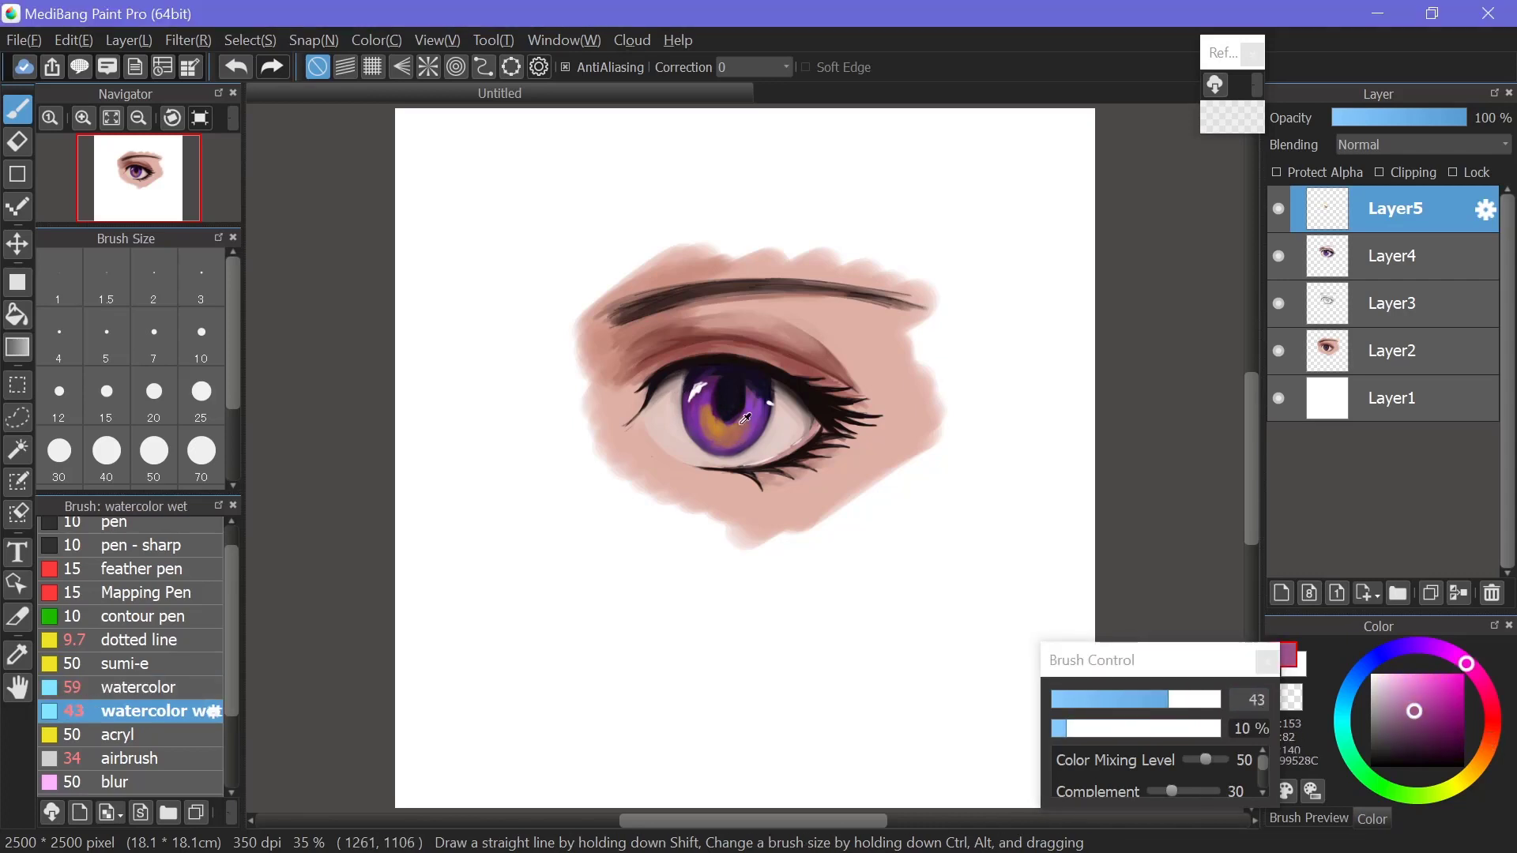
{"action": "mouse_move", "coordinate": [722, 427]}
{"action": "left_mouse_down"}
{"action": "mouse_move", "coordinate": [711, 391]}
{"action": "mouse_move", "coordinate": [751, 425]}
{"action": "mouse_move", "coordinate": [762, 390]}
{"action": "mouse_move", "coordinate": [704, 375]}
{"action": "mouse_move", "coordinate": [733, 378]}
{"action": "mouse_move", "coordinate": [720, 457]}
{"action": "left_mouse_up"}
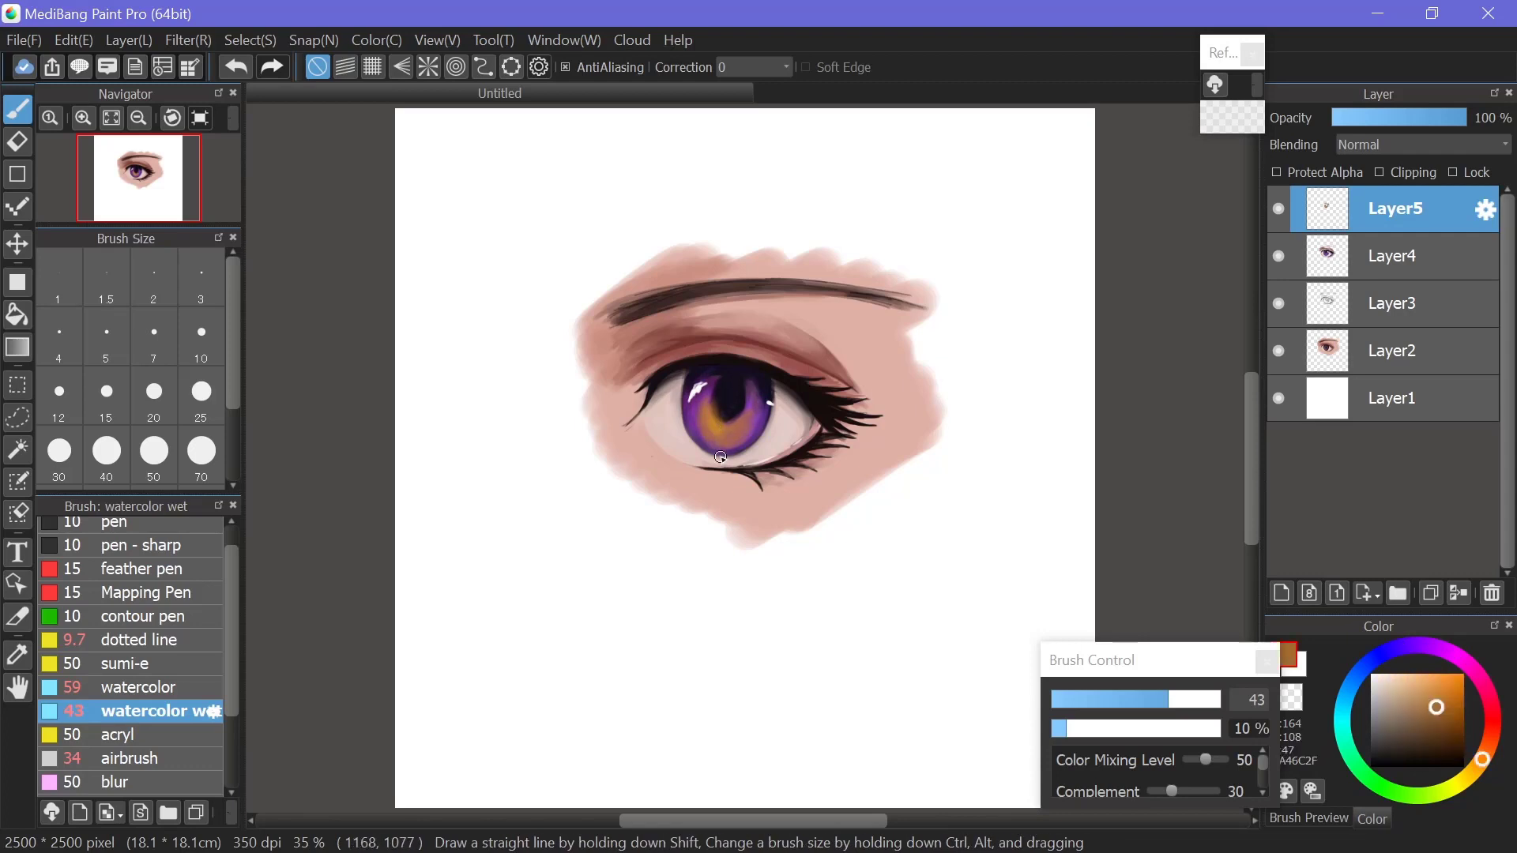
{"action": "left_click_drag", "start_coordinate": [734, 393], "coordinate": [752, 448]}
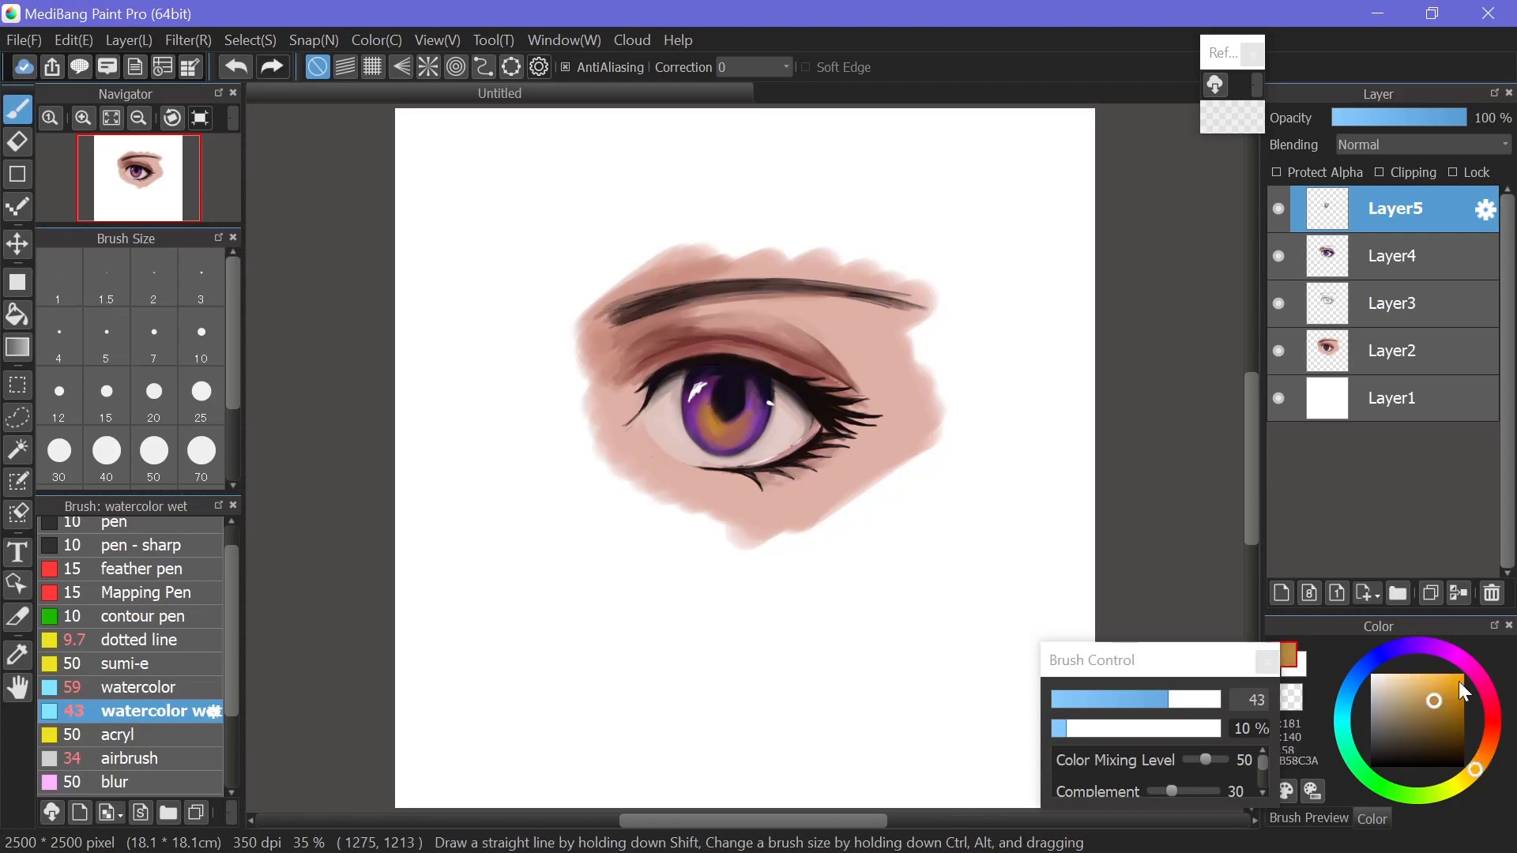
{"action": "left_click_drag", "start_coordinate": [1468, 779], "coordinate": [1461, 782]}
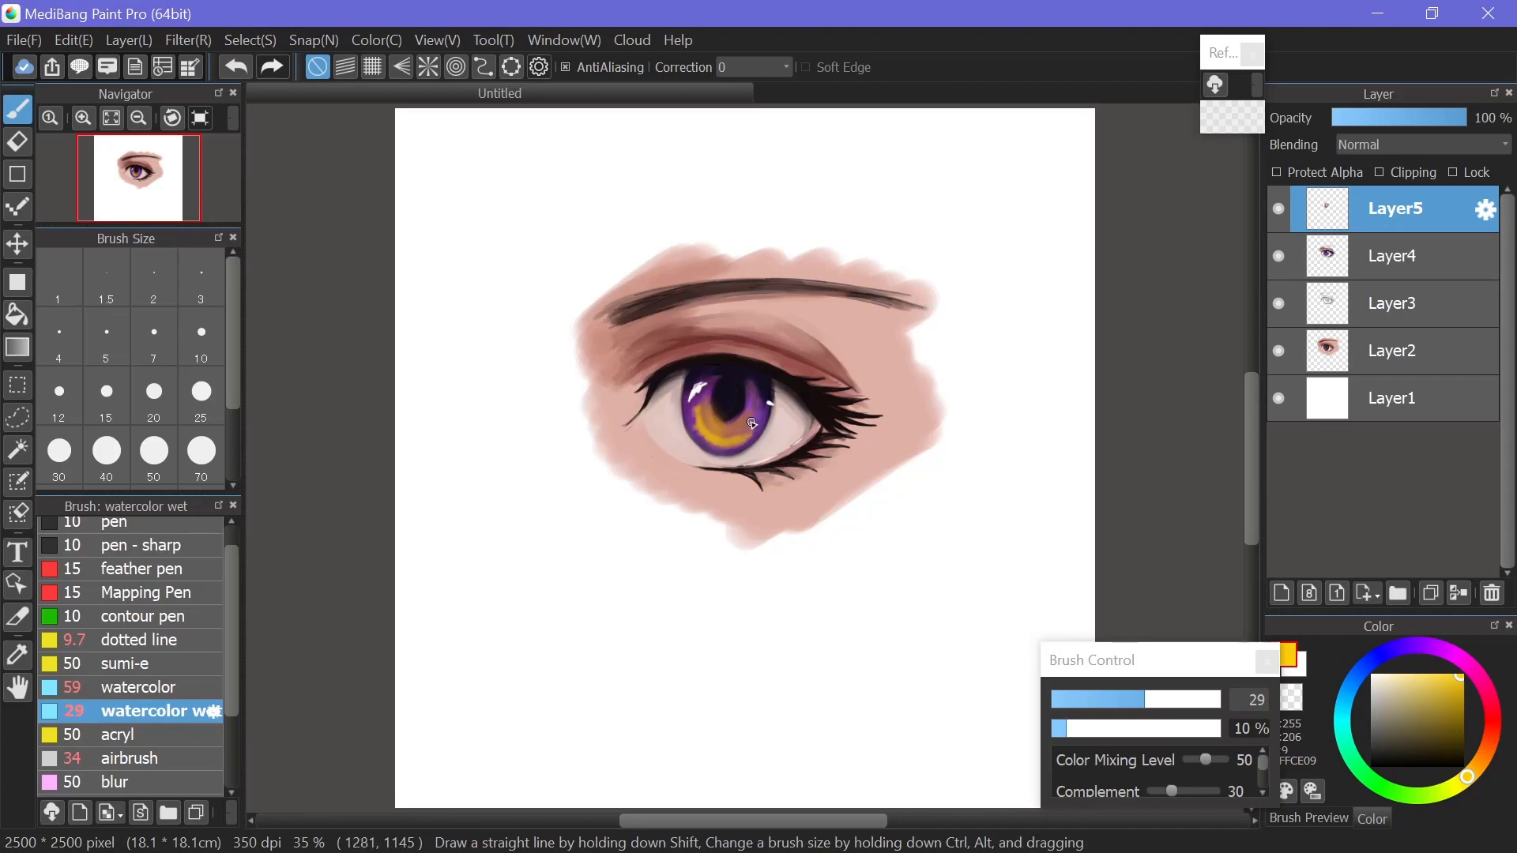
- Lighten the upper eyelid rim with sampled skin tones, and add a new top layer for #FFEFEC highlights at brush size 24
{"action": "left_click", "coordinate": [824, 376], "text": "alt"}
{"action": "left_click", "coordinate": [742, 345], "text": "alt"}
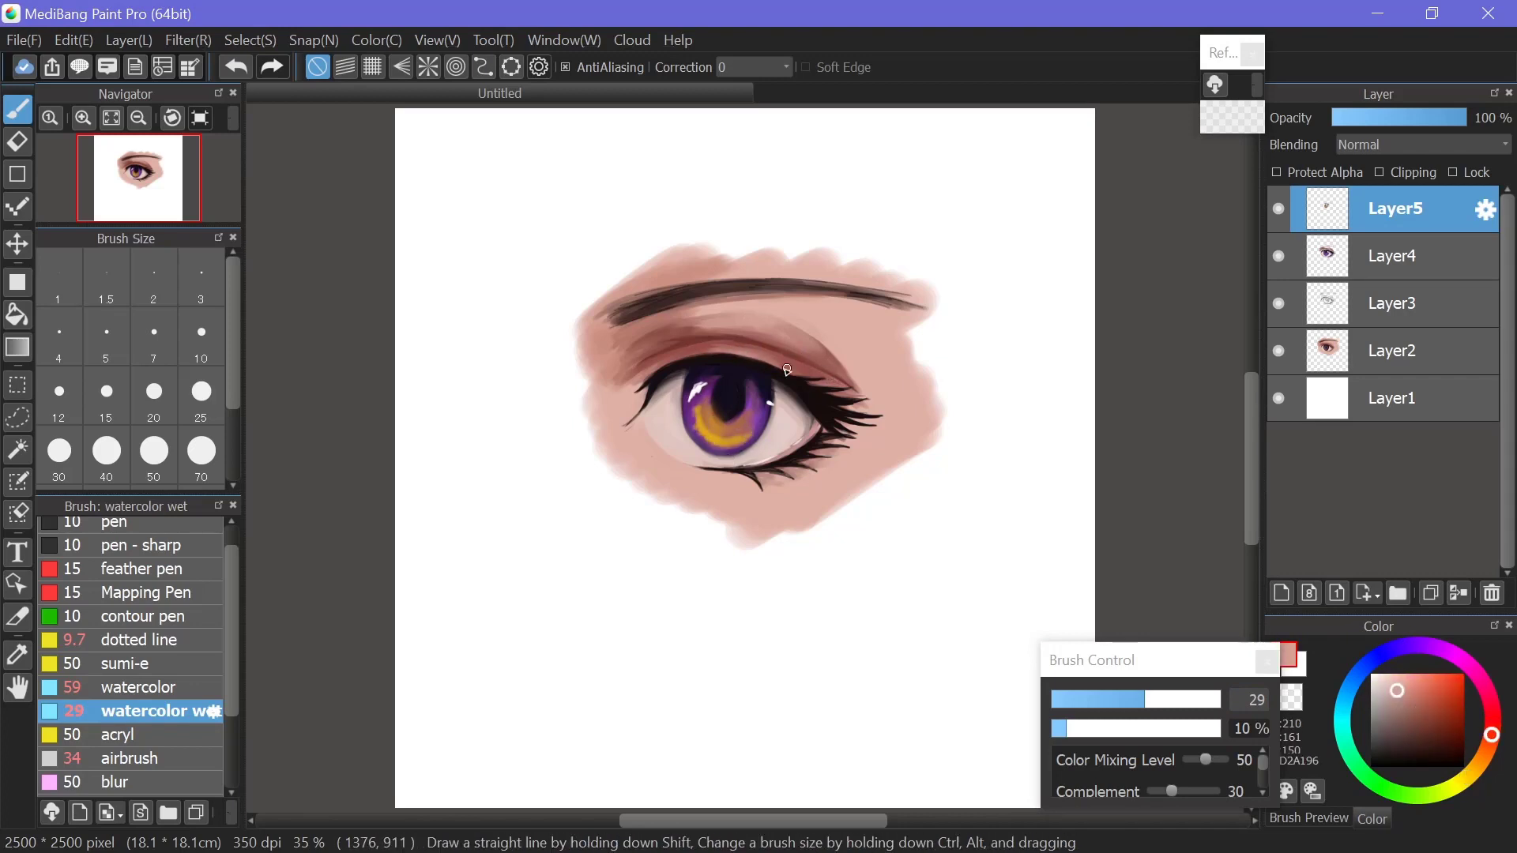
{"action": "left_click", "coordinate": [773, 403], "text": "alt"}
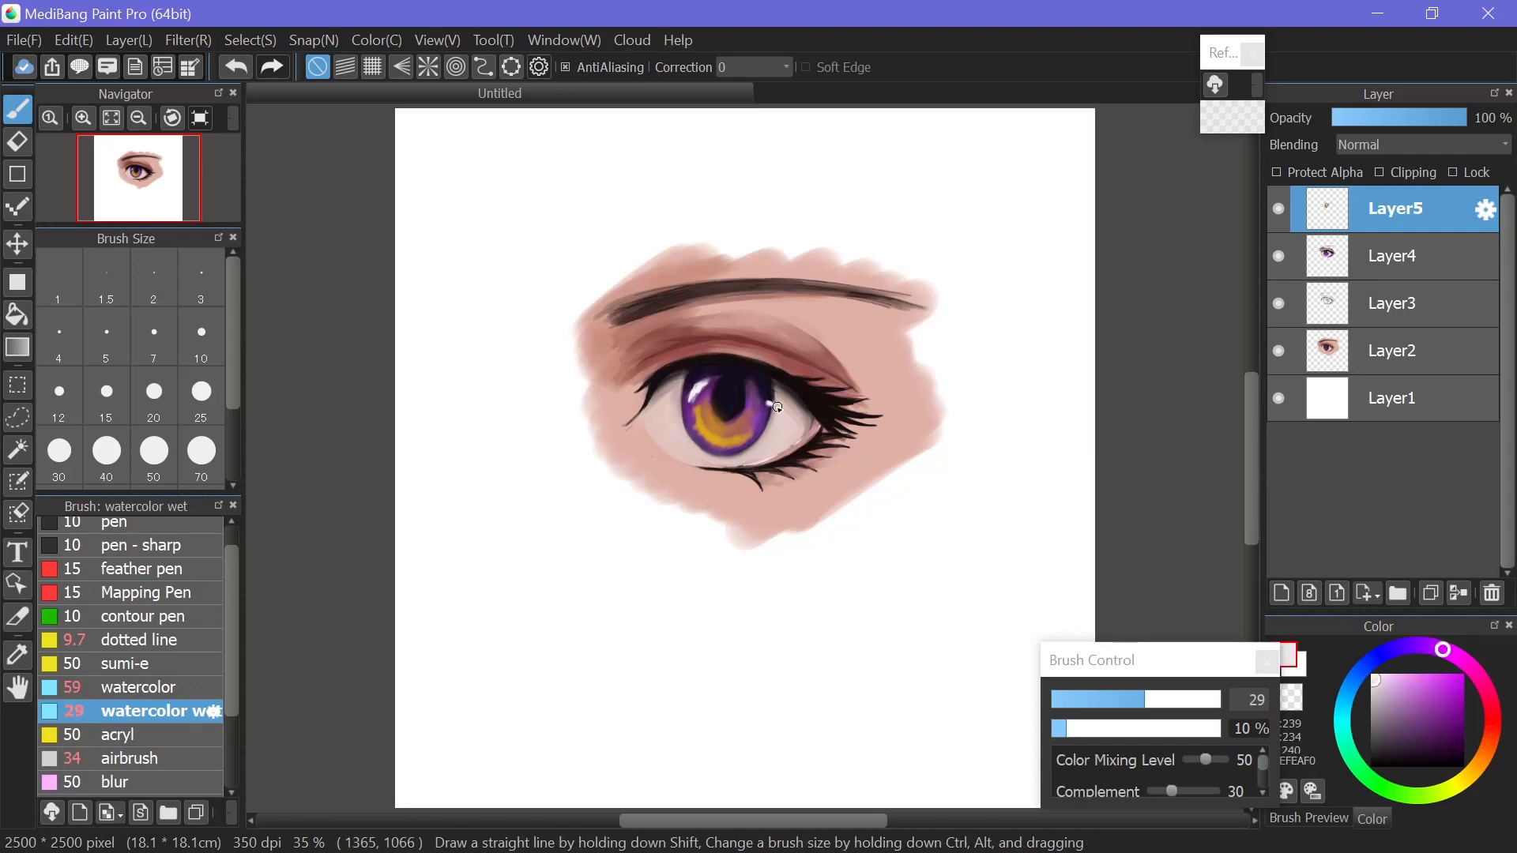
{"action": "key", "text": "ctrl+shift+n"}
{"action": "left_click", "coordinate": [1136, 700]}
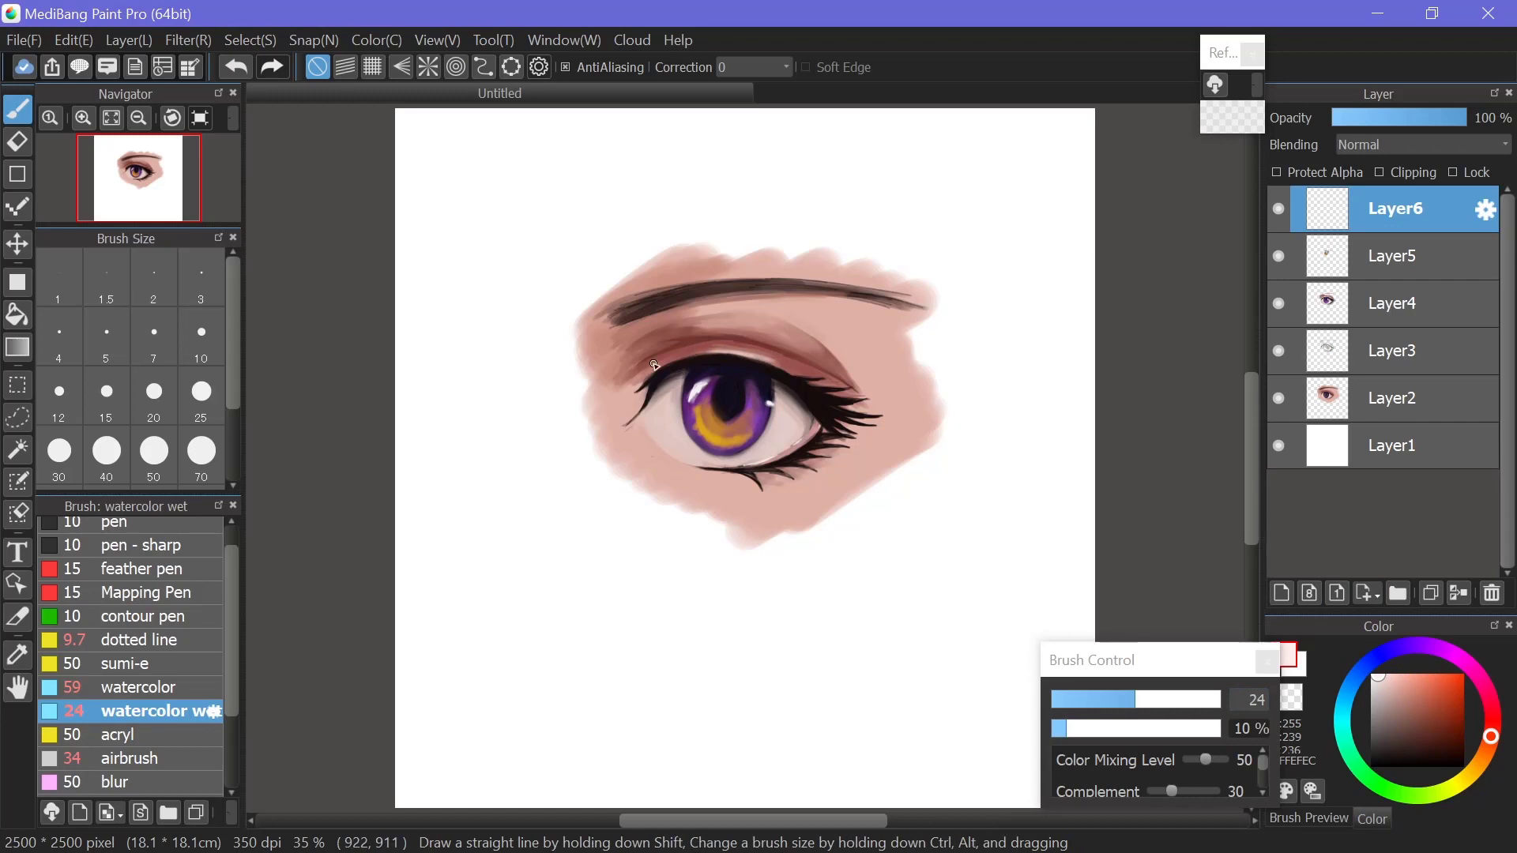
- Shade the skin around the inner eye corner with sampled reddish brown using watercolor wet at size 47
{"action": "left_click_drag", "start_coordinate": [1135, 700], "coordinate": [1175, 699]}
{"action": "left_click", "coordinate": [626, 402], "text": "alt"}
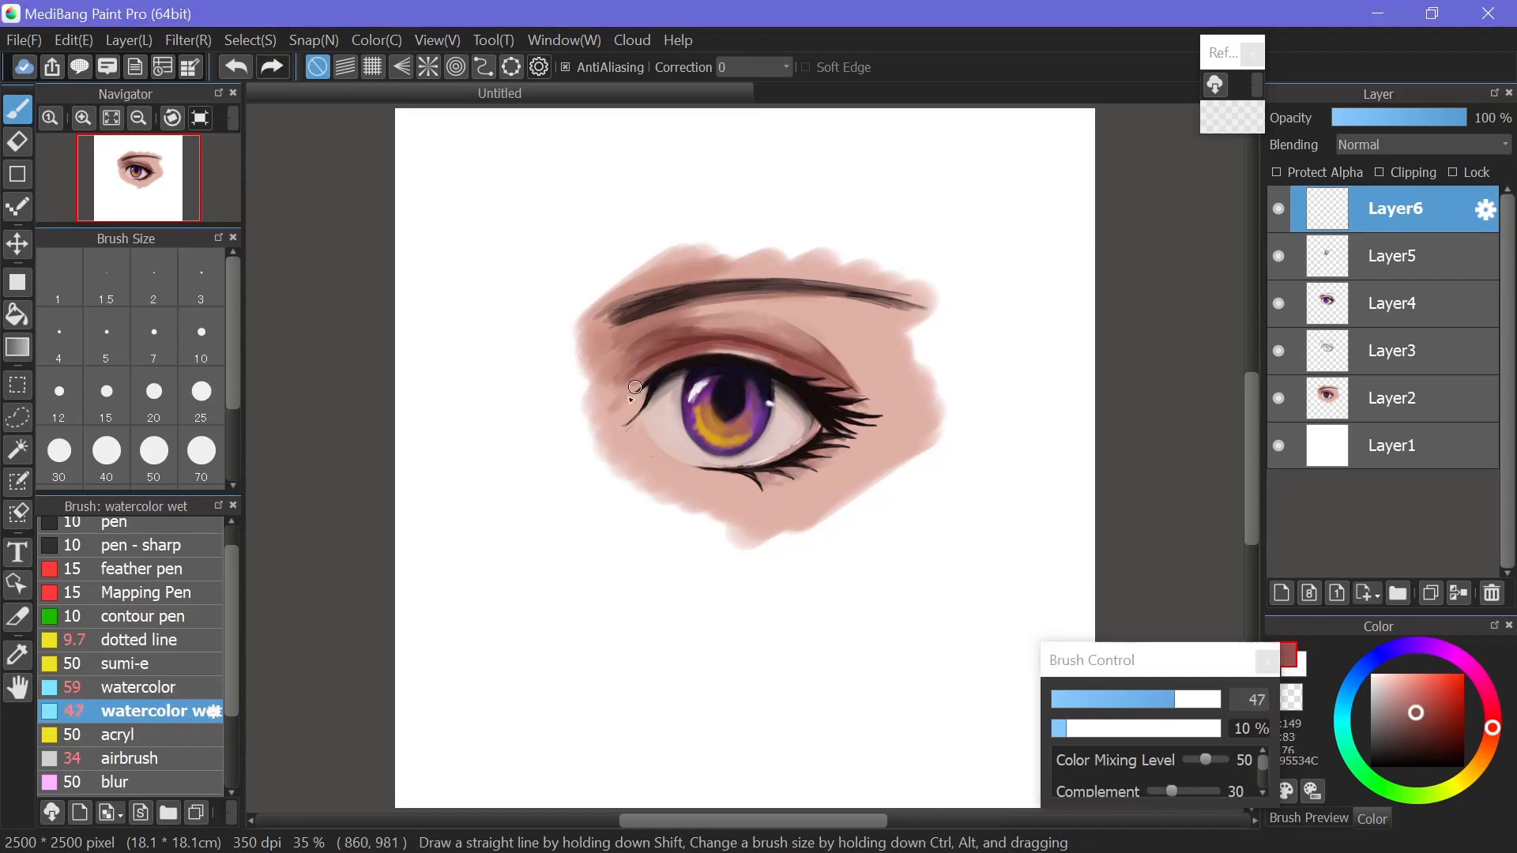
{"action": "mouse_move", "coordinate": [627, 402]}
{"action": "left_mouse_down"}
{"action": "mouse_move", "coordinate": [655, 402]}
{"action": "mouse_move", "coordinate": [617, 363]}
{"action": "left_mouse_up"}
{"action": "left_click", "coordinate": [638, 342], "text": "alt"}
- Smooth the eyelid, inner-corner and outer brow skin with sampled skin tones using watercolor wet at size 120
{"action": "left_click", "coordinate": [708, 319], "text": "alt"}
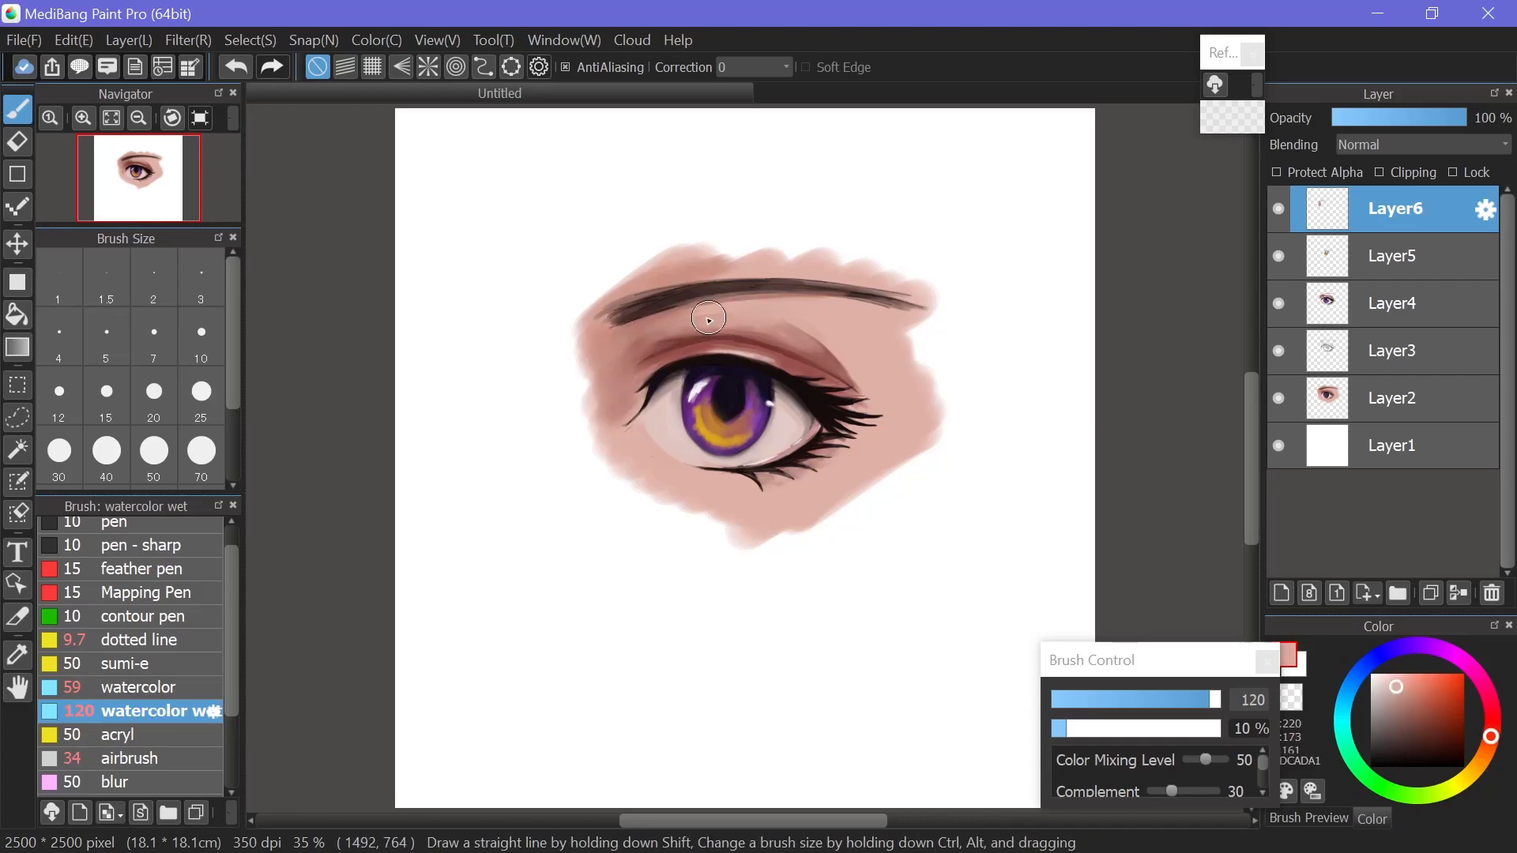
{"action": "left_click", "coordinate": [589, 419], "text": "alt"}
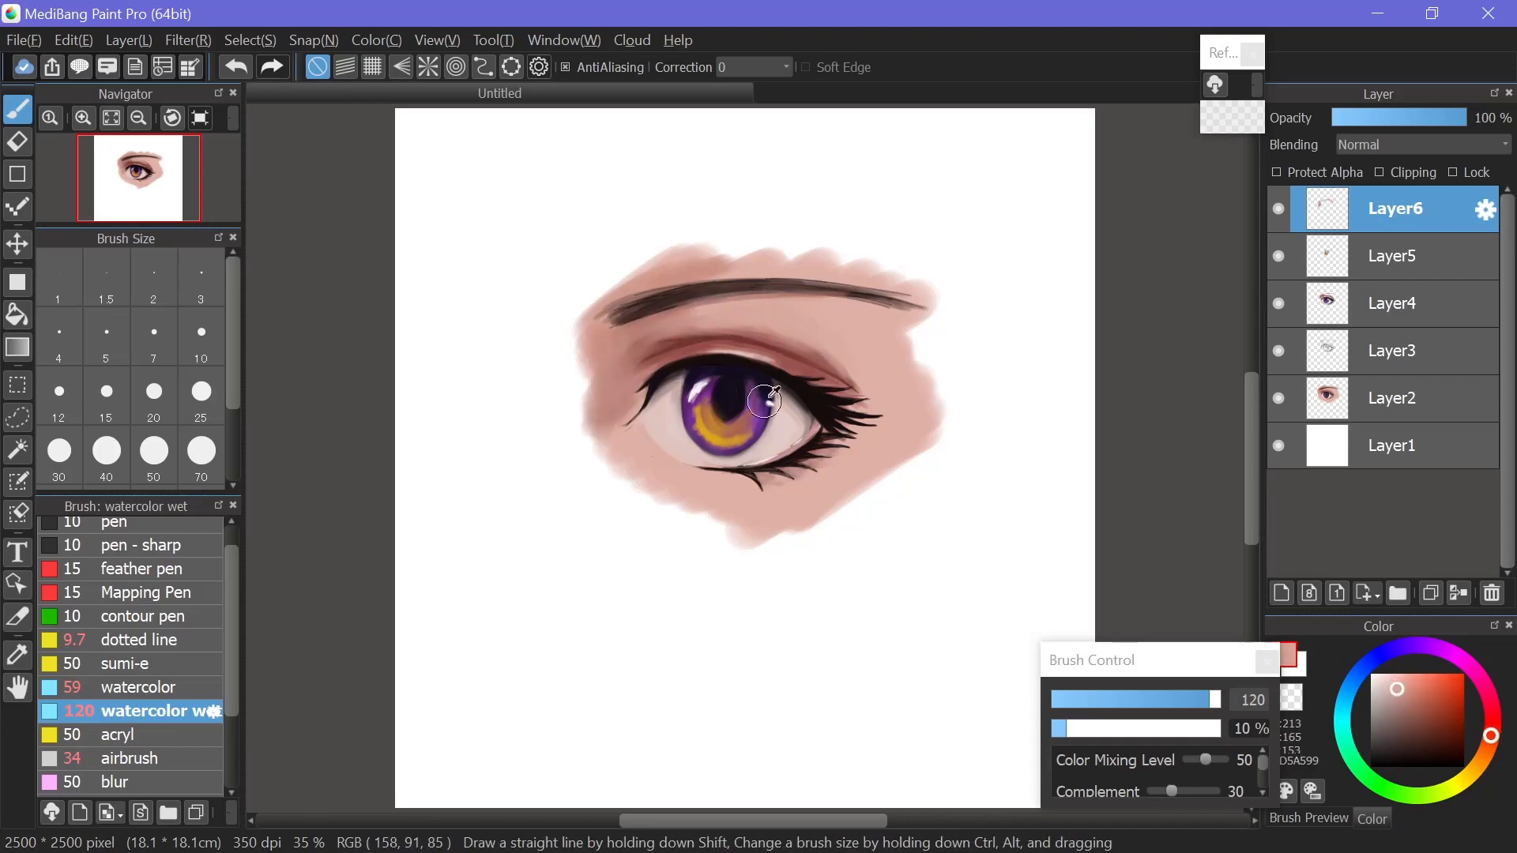
{"action": "left_click", "coordinate": [869, 325], "text": "alt"}
{"action": "mouse_move", "coordinate": [870, 325]}
{"action": "left_mouse_down"}
{"action": "mouse_move", "coordinate": [815, 320]}
{"action": "mouse_move", "coordinate": [859, 346]}
{"action": "left_mouse_up"}
{"action": "left_click", "coordinate": [830, 349], "text": "alt"}
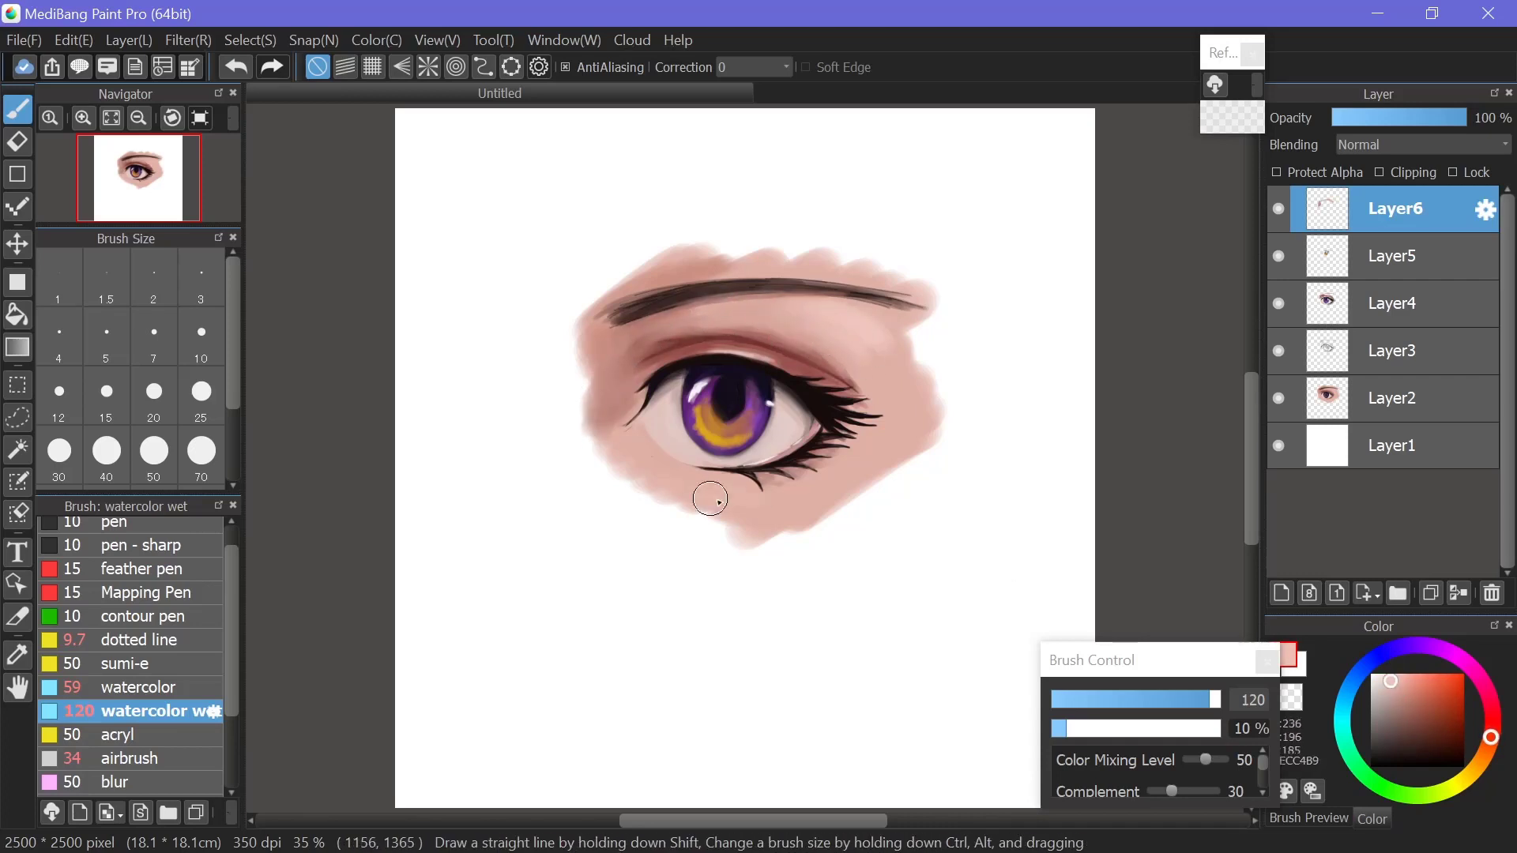